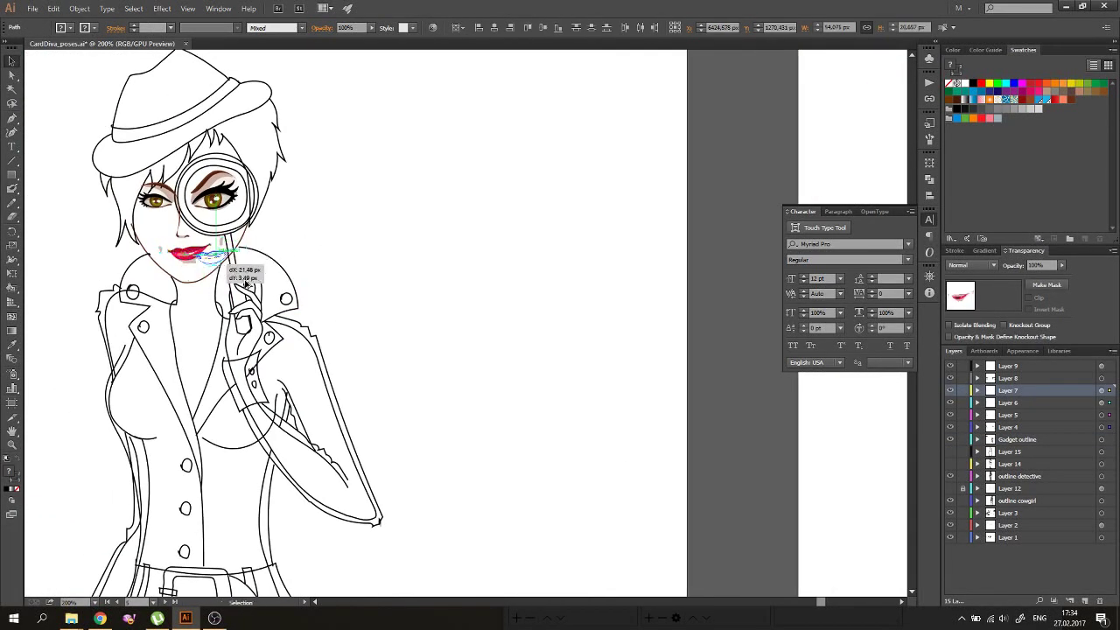
Step: Drag the red lips from the other figure onto the woman's face and nudge them onto the mouth
mouse_move(245, 282)
left_mouse_down()
mouse_move(746, 274)
mouse_move(484, 348)
mouse_move(504, 348)
left_mouse_up()
key("ctrl+plus")
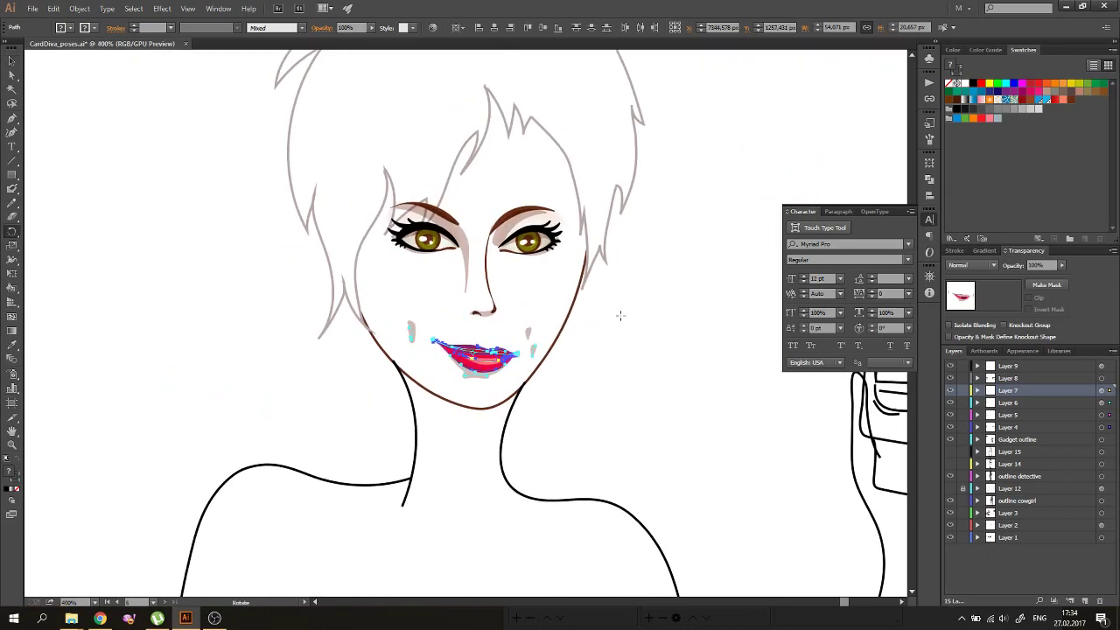
key("v")
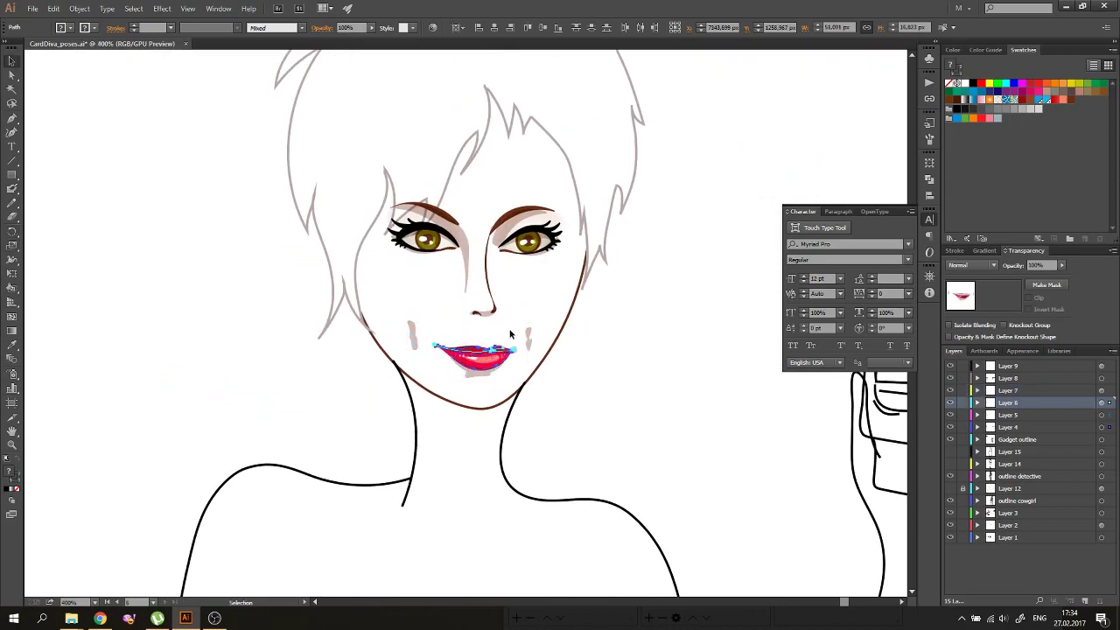
left_click(494, 372)
mouse_move(494, 372)
left_mouse_down()
mouse_move(494, 362)
mouse_move(479, 426)
left_mouse_up()
Step: Shift a lip shape down into place under the nose and select the lower lip
left_click(421, 328)
key("a")
key("ctrl+plus")
key("ctrl+plus")
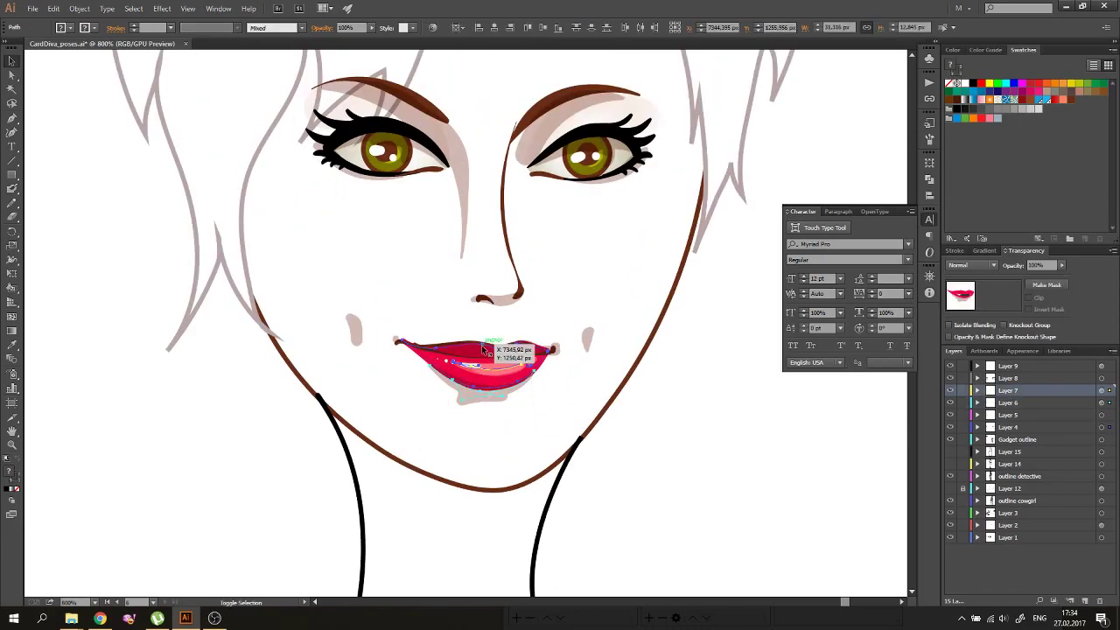
left_click_drag(483, 350, 476, 411)
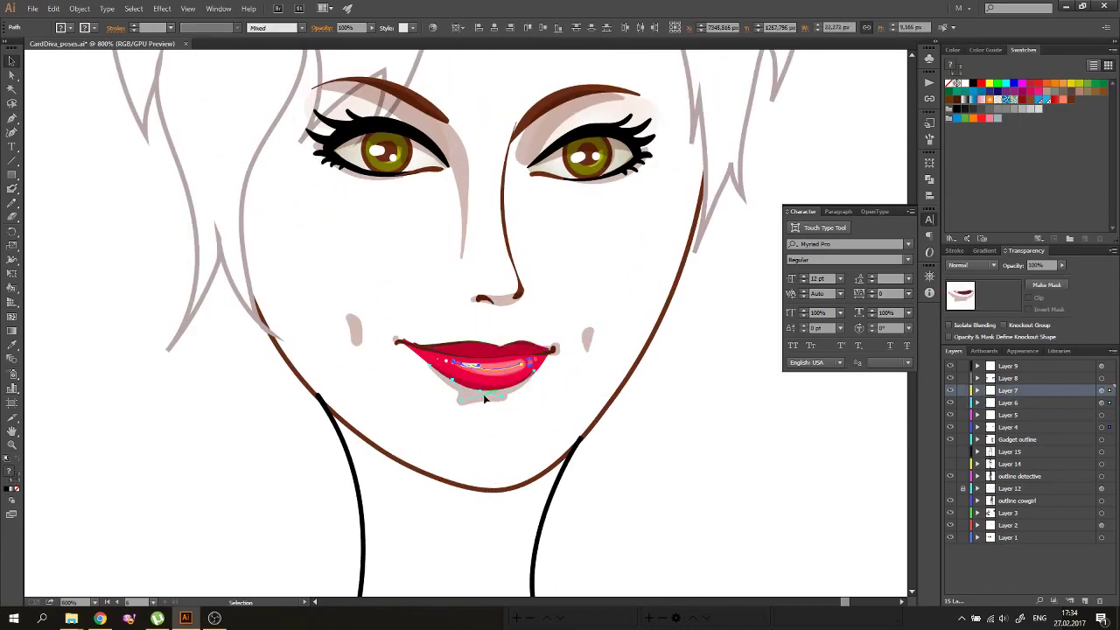
left_click(477, 359)
key("ctrl+plus")
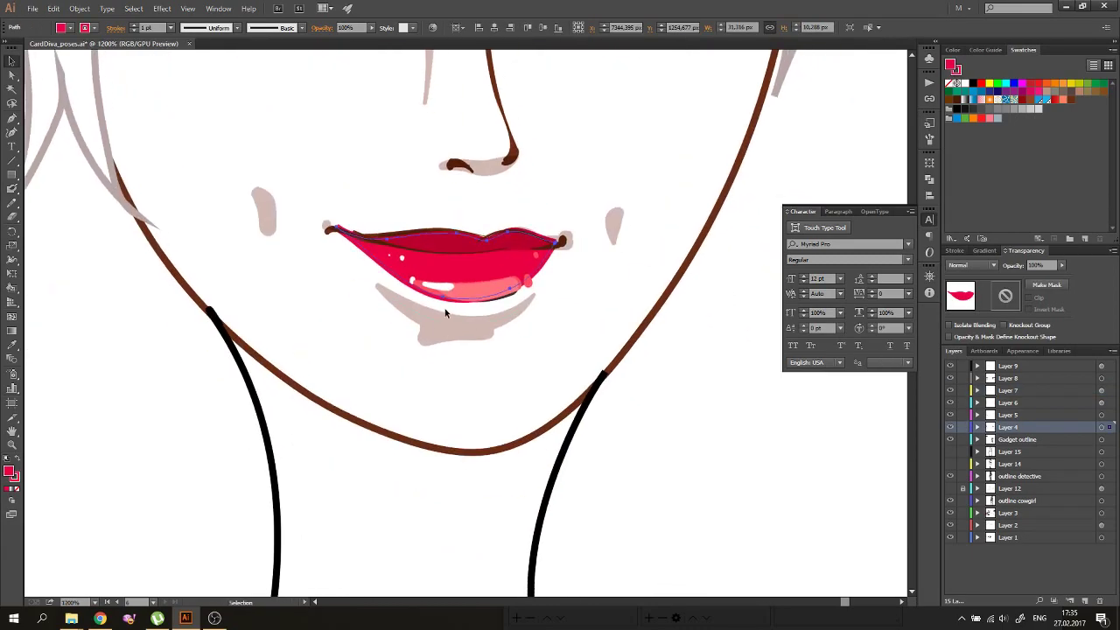
Step: Reshape the lower lip's outline and nudge the small lip highlight into place
mouse_move(451, 306)
left_mouse_down()
mouse_move(523, 297)
mouse_move(509, 306)
left_mouse_up()
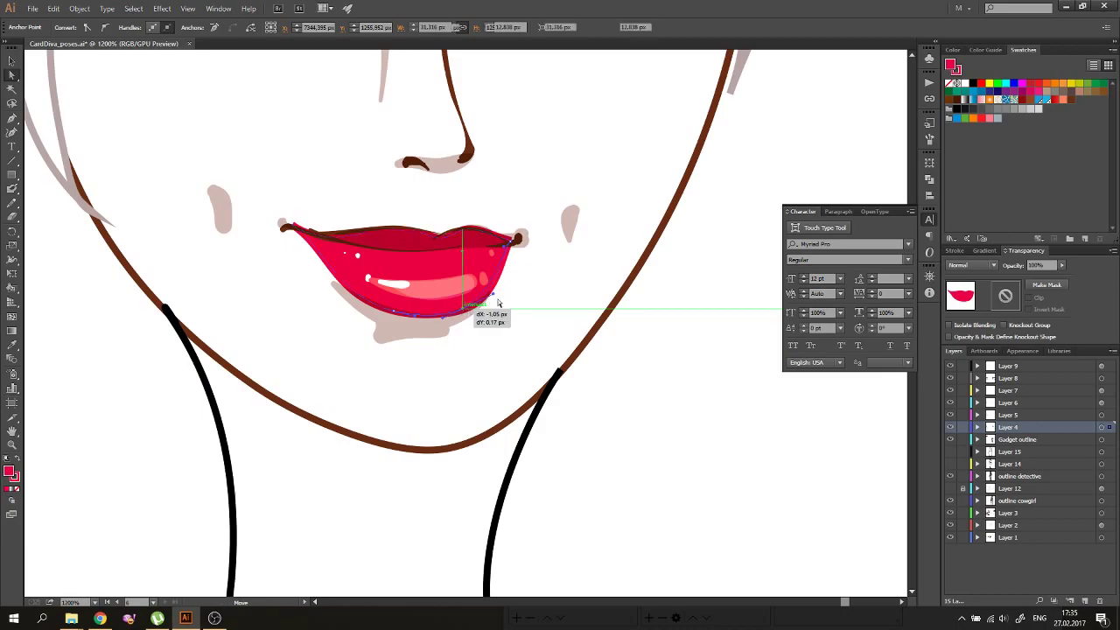
left_click_drag(334, 242, 335, 245)
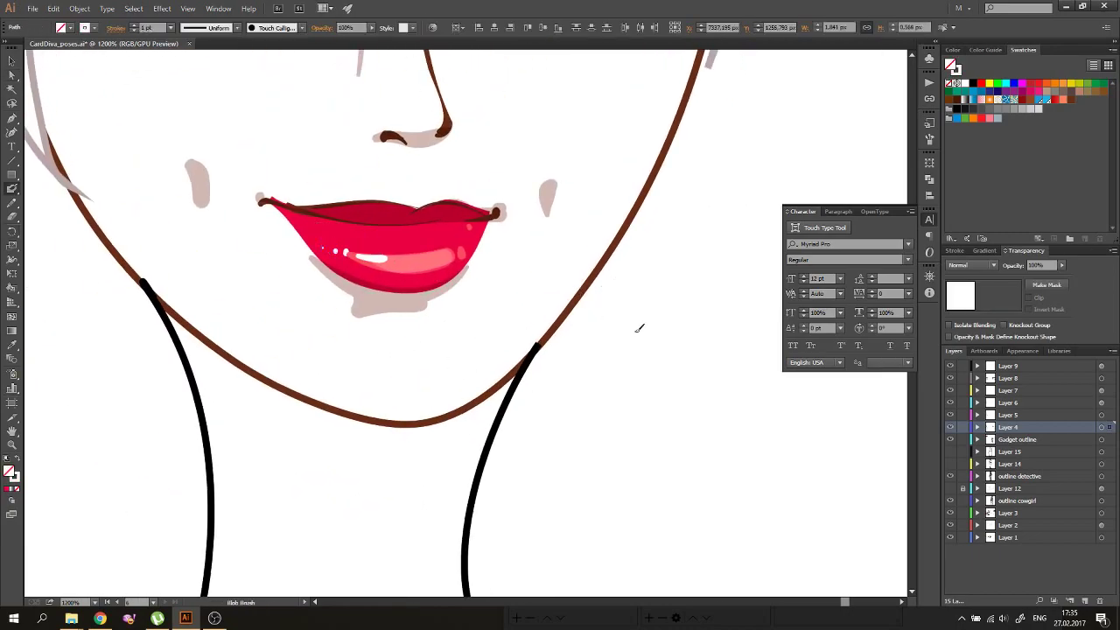
left_click(435, 358)
left_click_drag(384, 366, 426, 404)
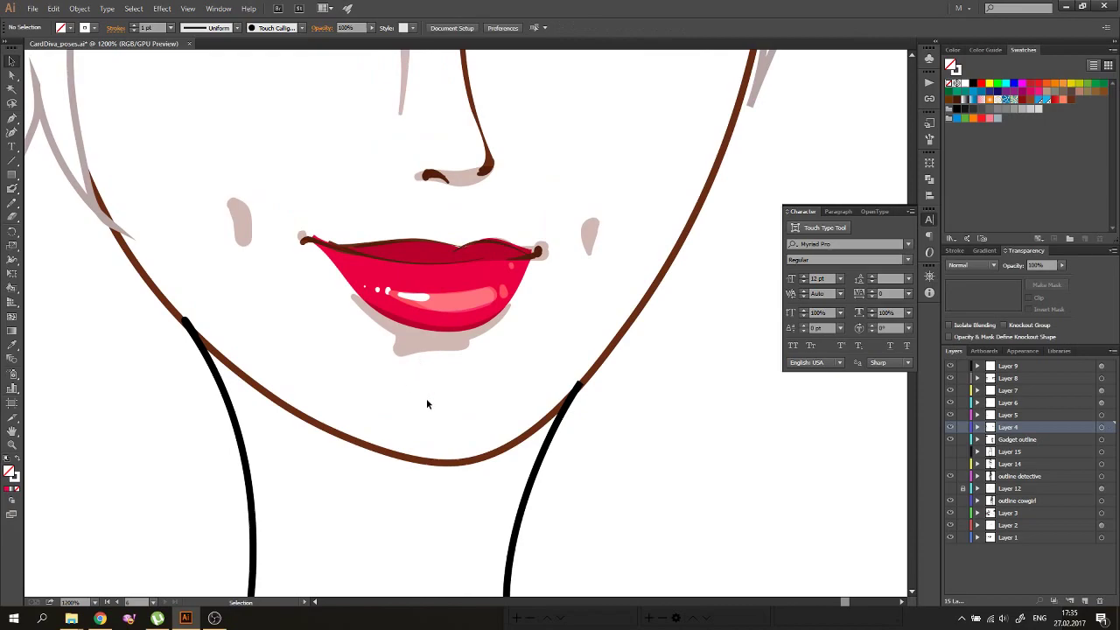
Step: Draw a white teeth shape between the lips and adjust its anchors
left_click(529, 255)
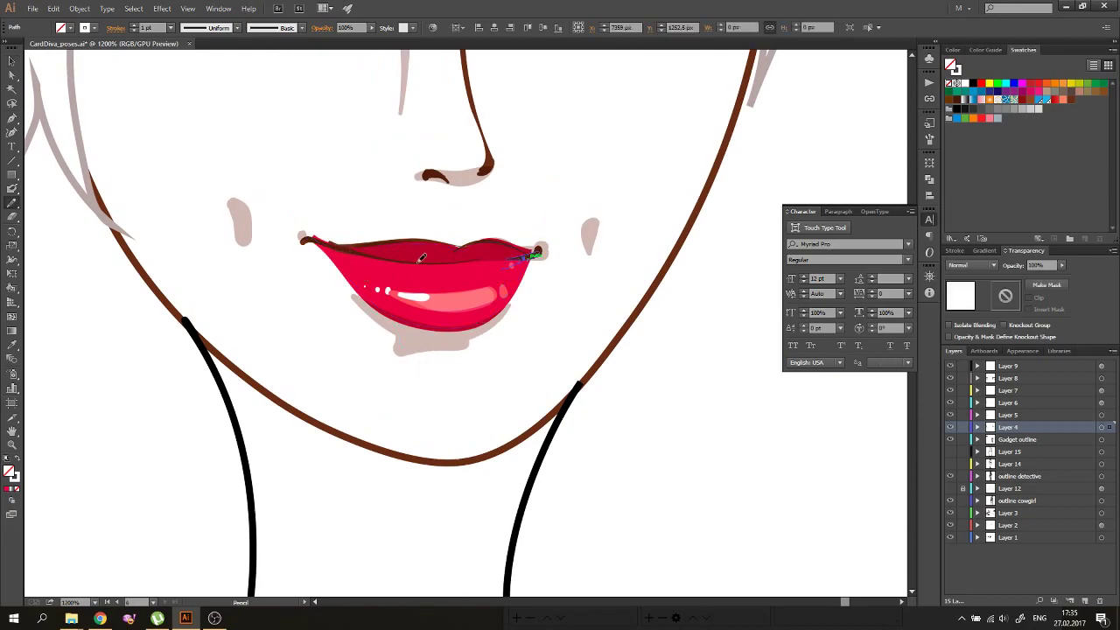
left_click_drag(525, 256, 527, 257)
key("a")
left_click(375, 258)
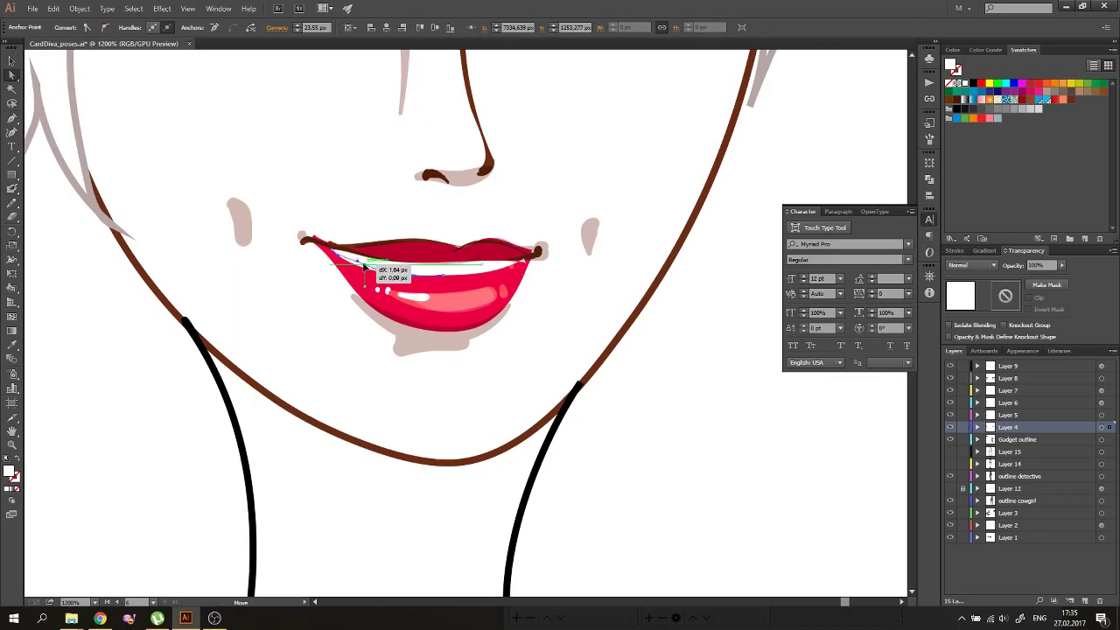
left_click(579, 311)
scroll(580, 310, "down", 2)
scroll(579, 311, "up", 2)
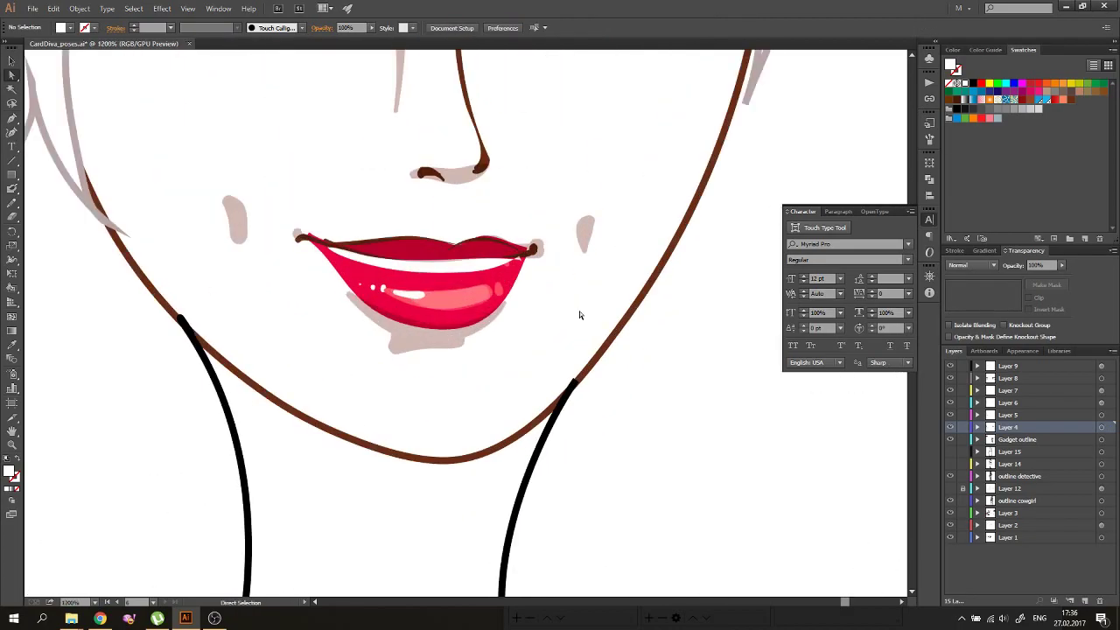
Step: Duplicate the white teeth shape and move the copy up-left
key("v")
left_click(478, 295)
left_click_drag(551, 372, 492, 281)
Step: Fill the copied shape black and place it behind the white teeth
left_click(974, 84)
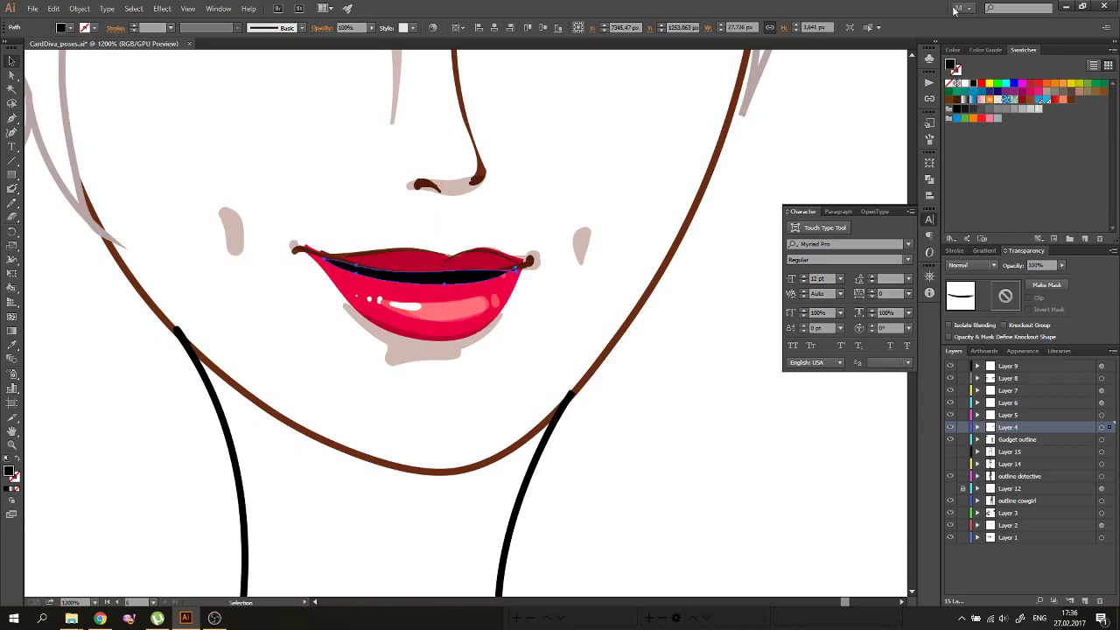
left_click(498, 358)
key("ctrl+plus")
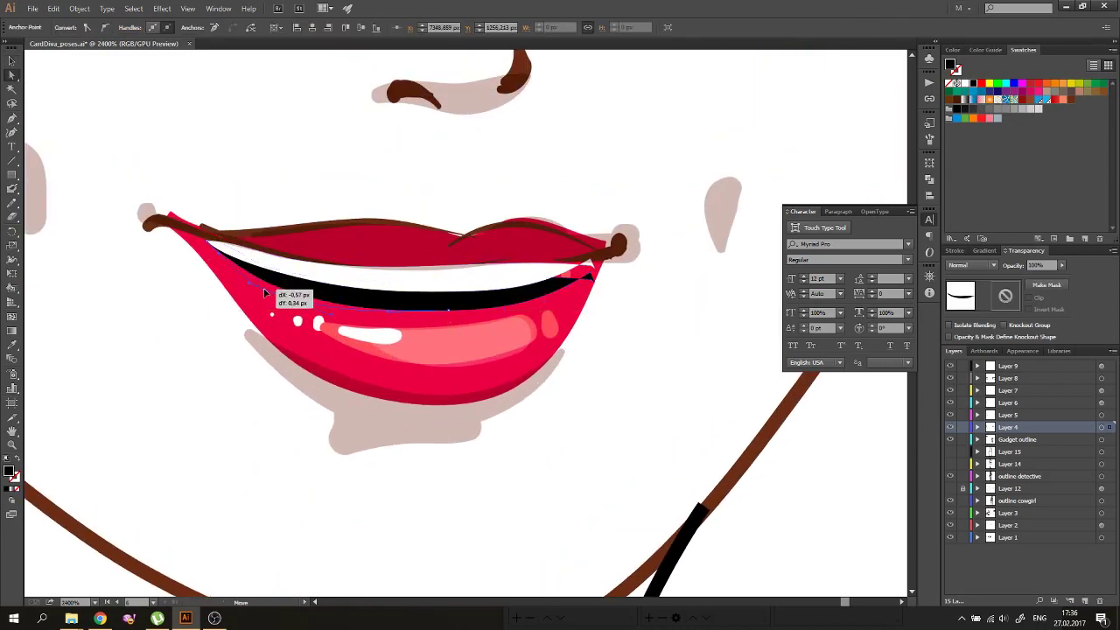
Step: Drag the teeth's left anchors to narrow the white band into the lip corner
left_click_drag(213, 246, 196, 235)
scroll(166, 262, "up", 1)
scroll(167, 262, "up", 1)
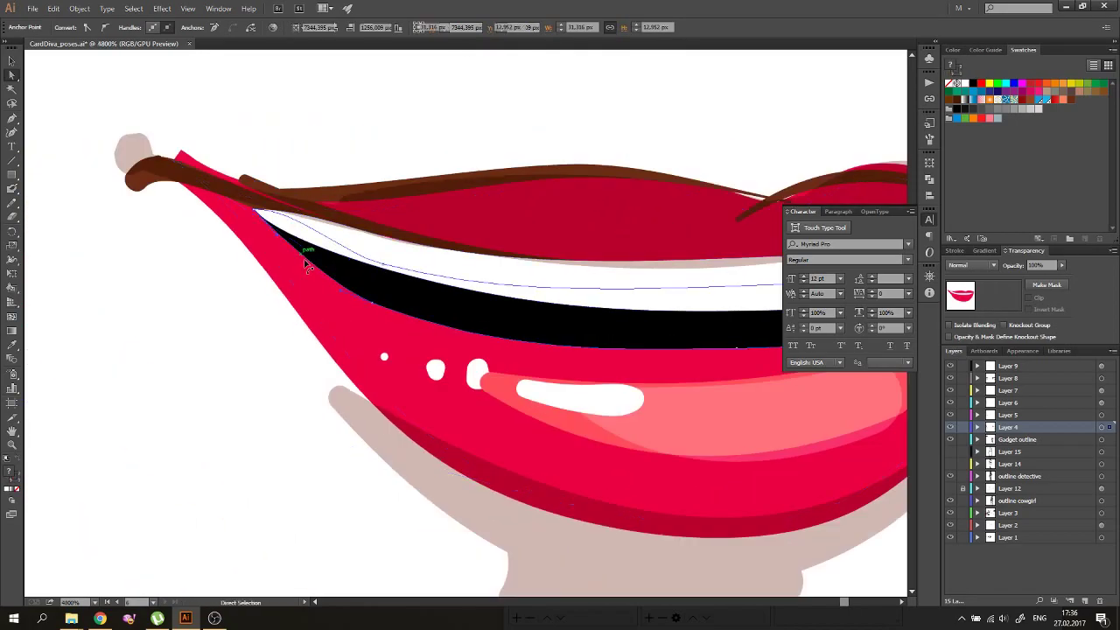
left_click_drag(277, 235, 263, 210)
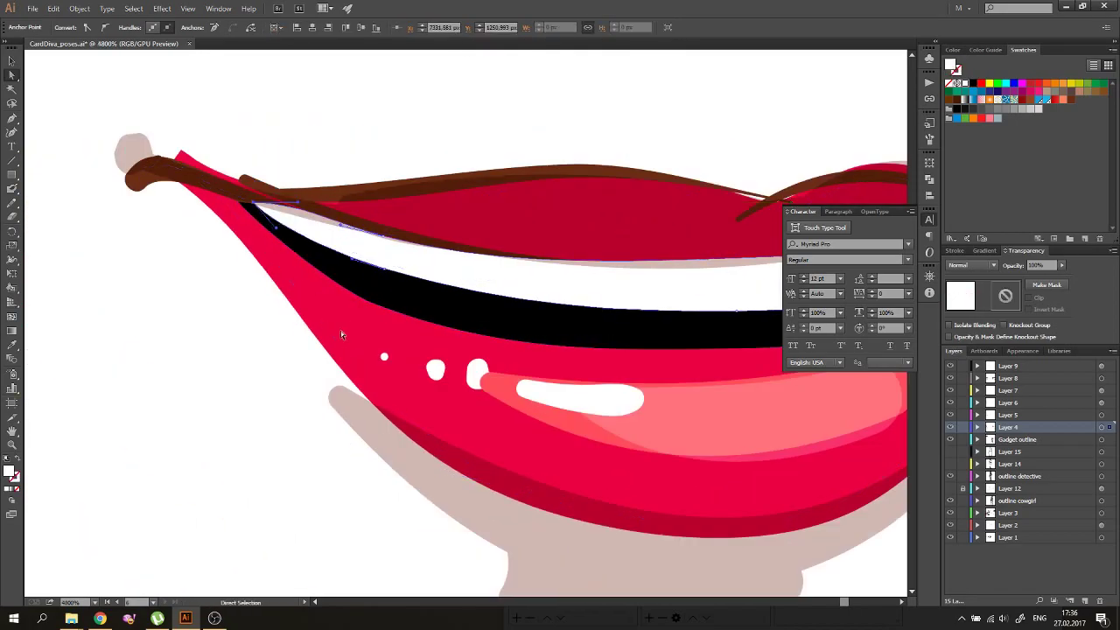
scroll(532, 307, "down", 3)
scroll(532, 307, "down", 1)
Step: Redraw and smooth the lower lip's bottom edge from the left corner across
scroll(533, 307, "down", 3)
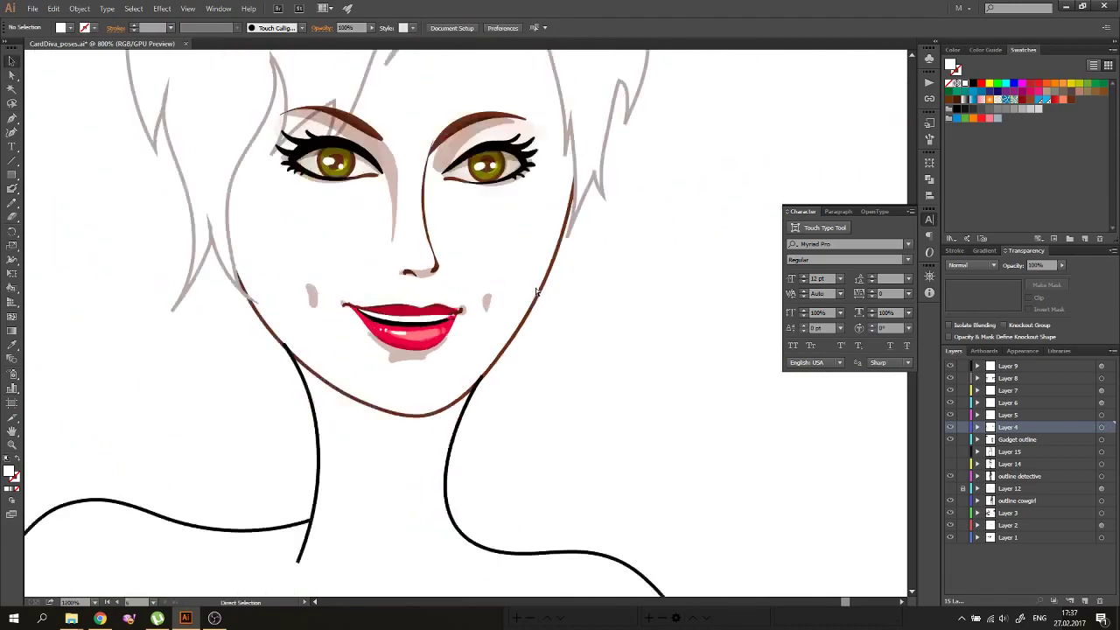
scroll(537, 291, "down", 1)
scroll(536, 288, "up", 5)
scroll(336, 416, "up", 1)
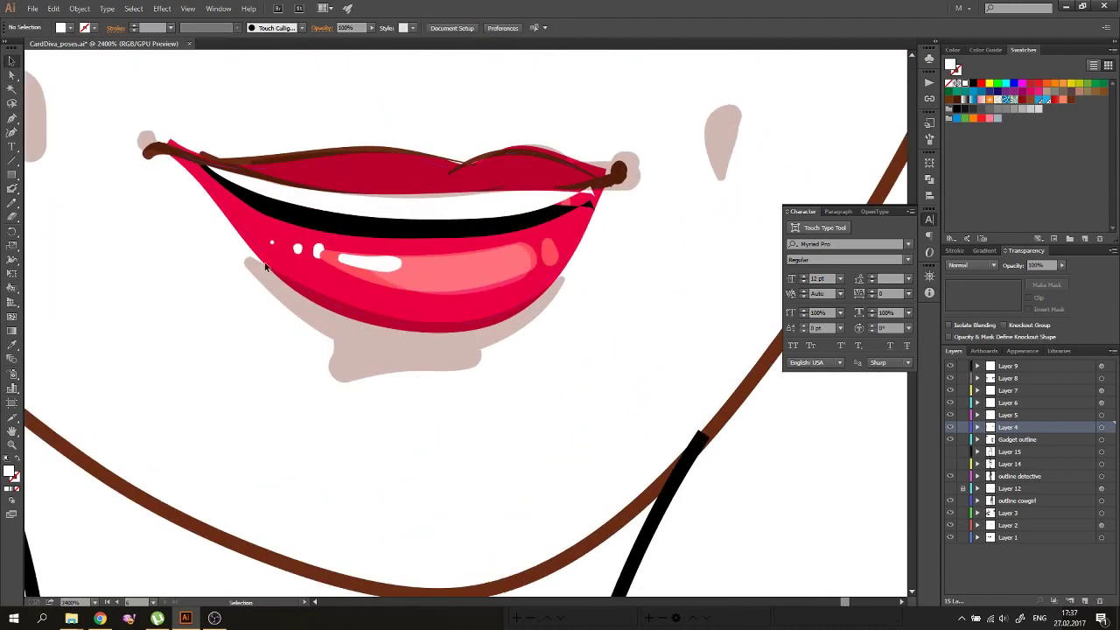
key("a")
left_click(370, 330)
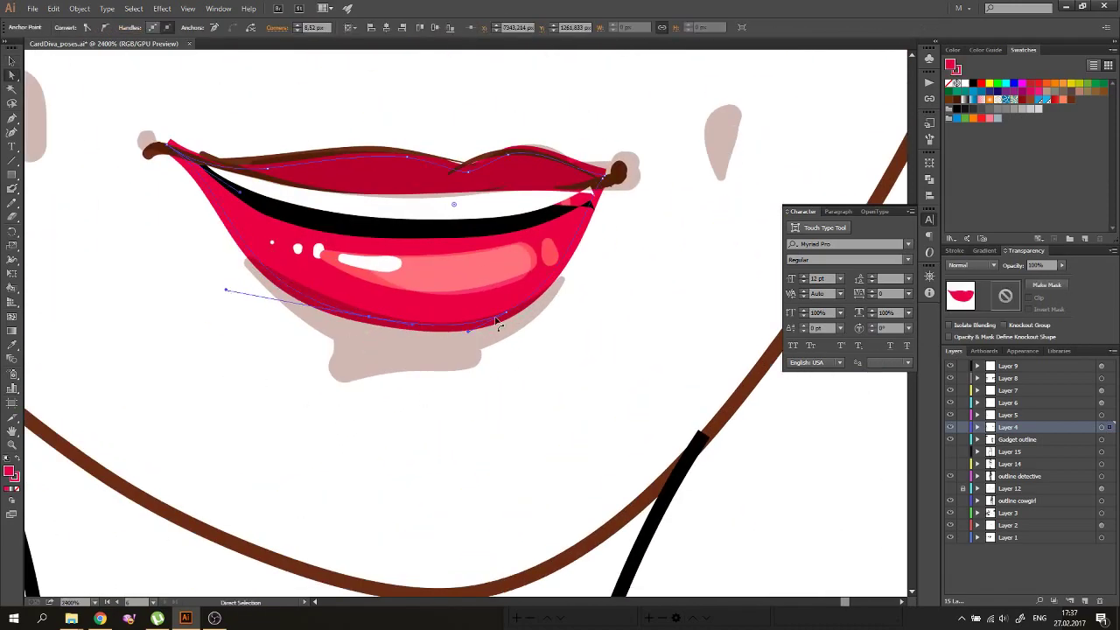
left_click_drag(496, 324, 537, 312)
left_click(350, 372)
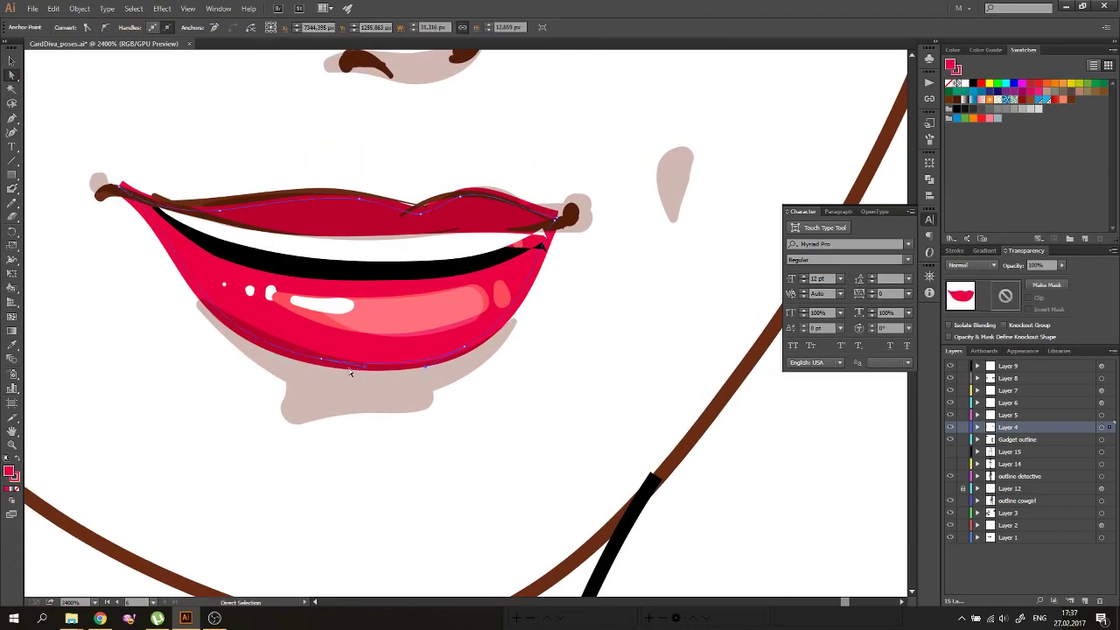
left_click_drag(392, 357, 222, 301)
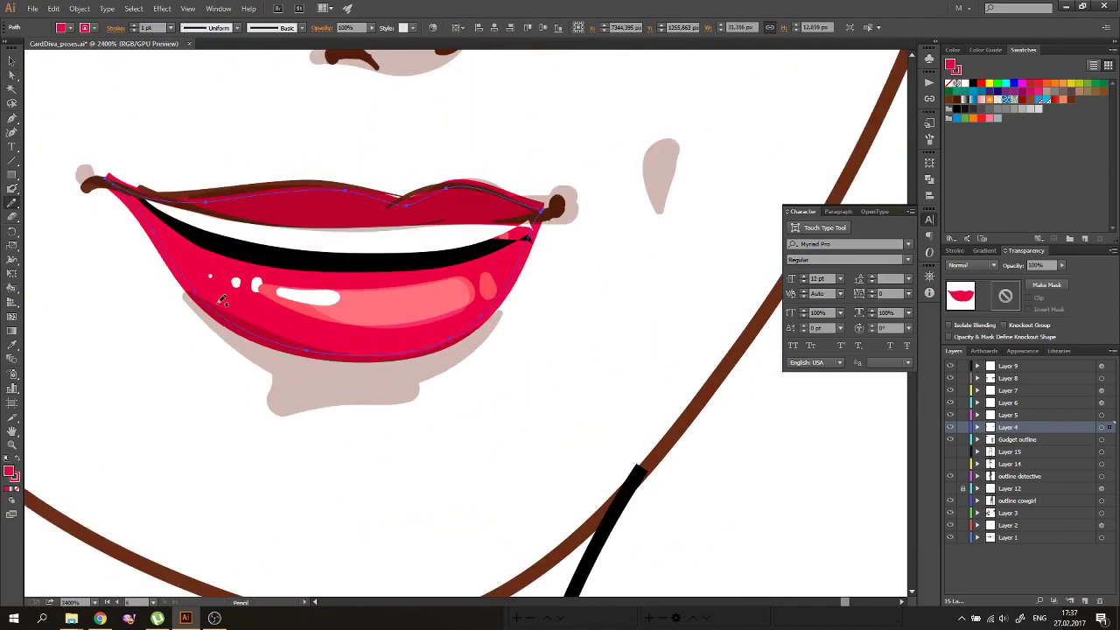
left_click_drag(391, 346, 245, 318)
left_click_drag(455, 330, 482, 320)
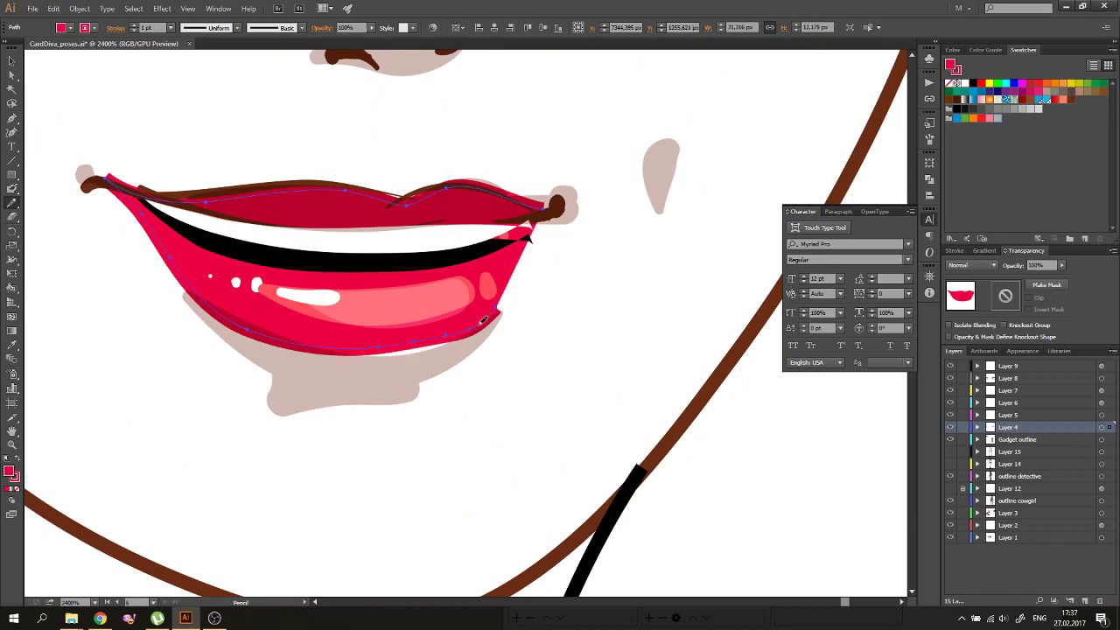
Step: Reshape the black mouth shape's bottom edge and tuck its right corner in
scroll(531, 350, "down", 5)
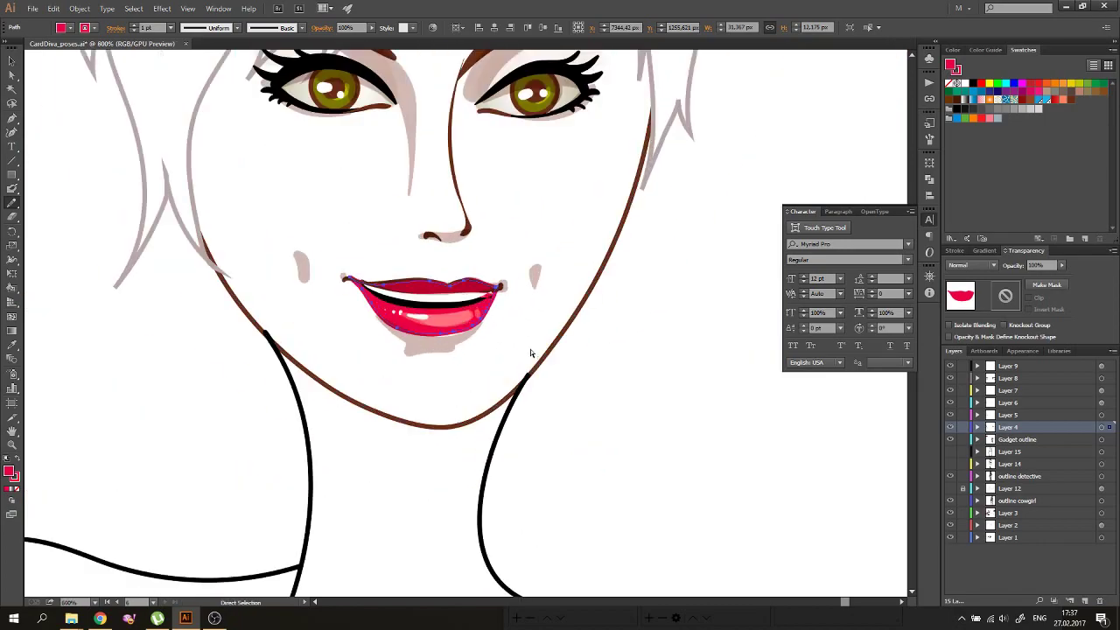
scroll(531, 350, "up", 4)
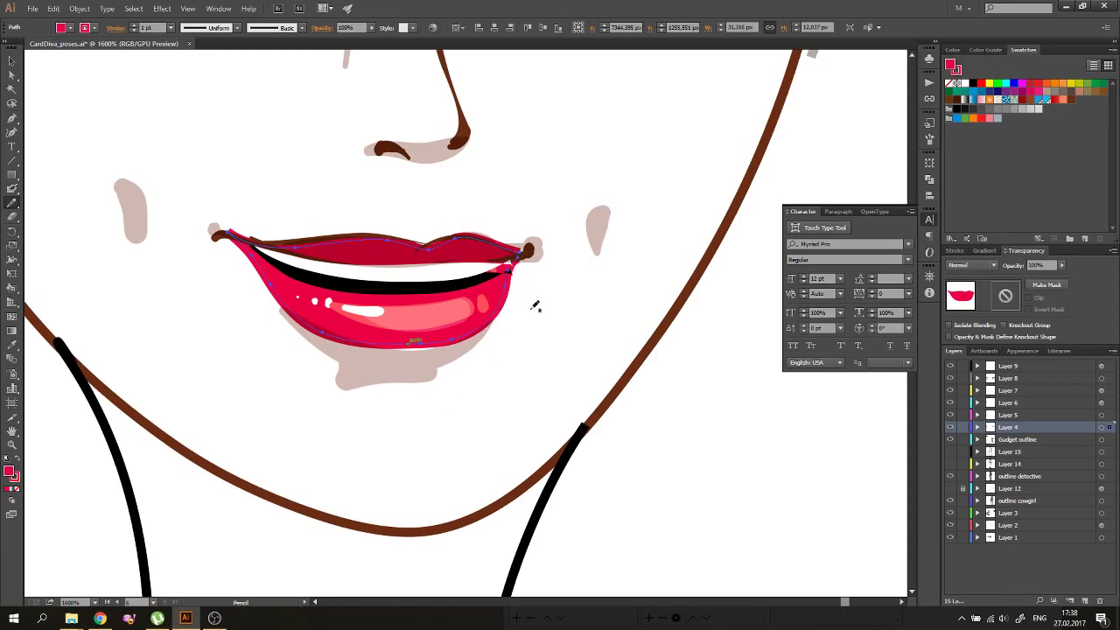
scroll(535, 315, "down", 1)
scroll(484, 338, "up", 2)
key("a")
left_click(393, 279)
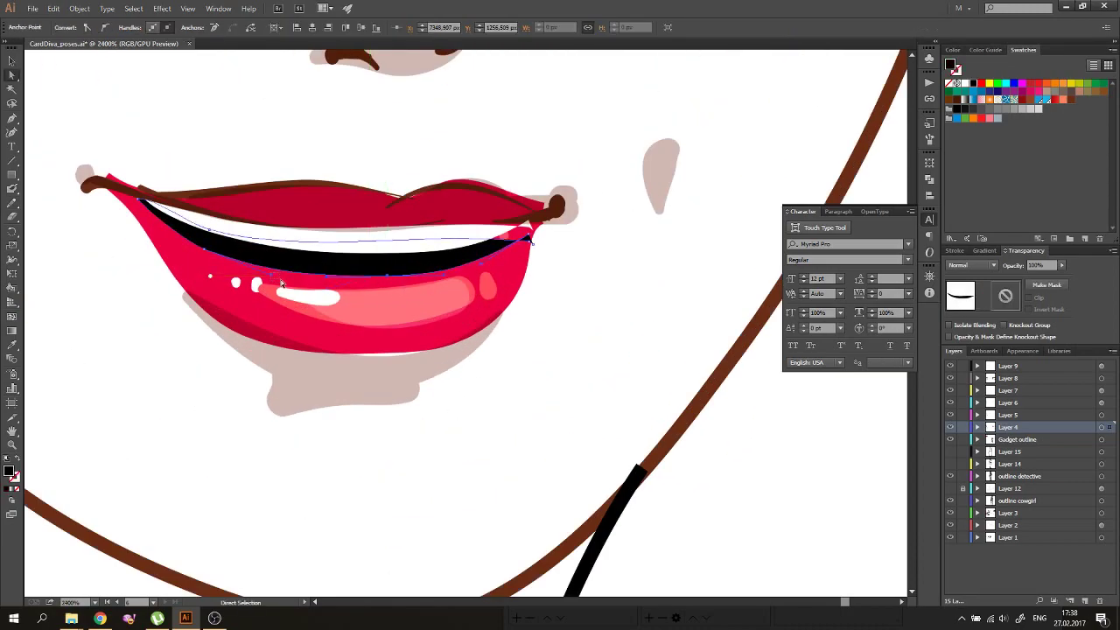
mouse_move(399, 279)
left_mouse_down()
mouse_move(539, 255)
mouse_move(526, 224)
left_mouse_up()
scroll(551, 296, "up", 2)
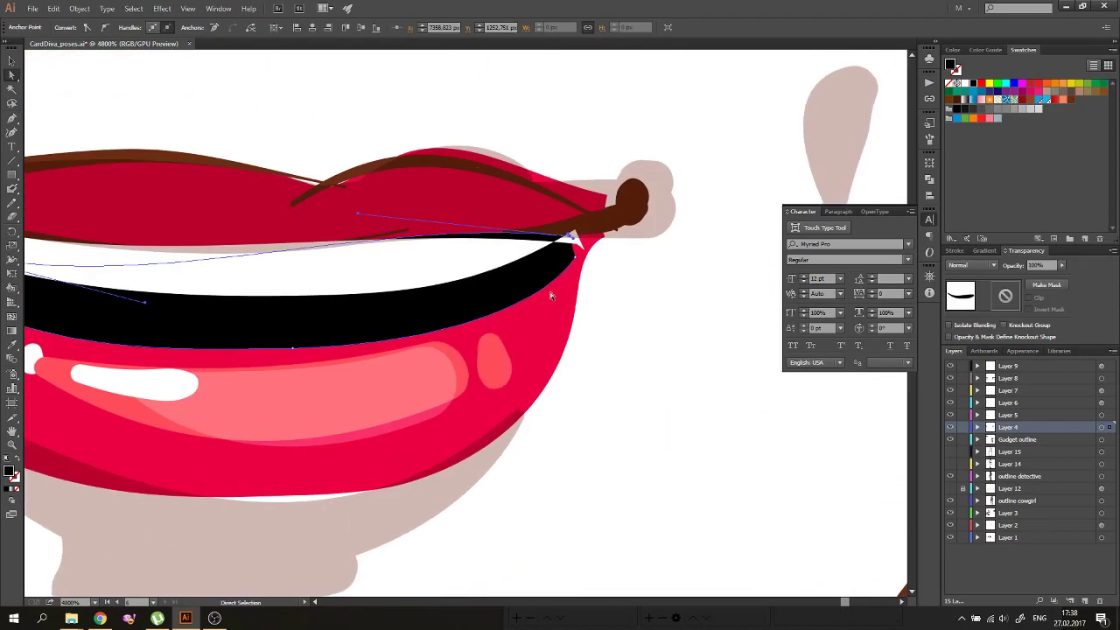
left_click_drag(550, 295, 564, 259)
Step: Select the anchor at the mouth corner, then zoom out to see the whole face
left_click(568, 259)
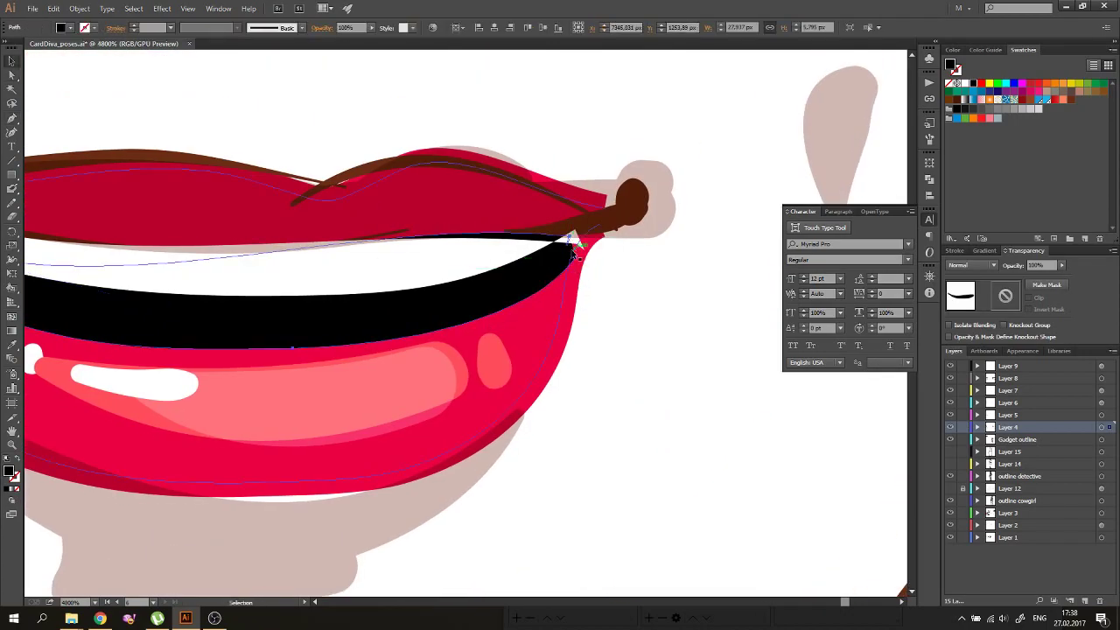
scroll(581, 298, "up", 1)
left_click(615, 203)
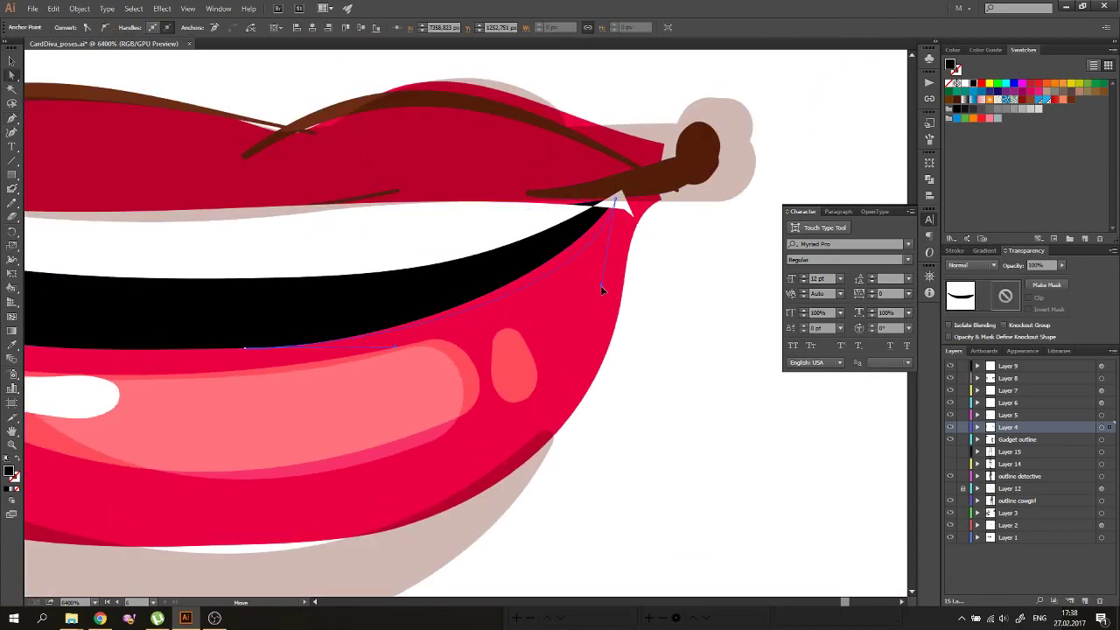
key("ctrl+minus")
key("ctrl+minus")
key("ctrl+minus")
key("ctrl+shift+a")
key("ctrl+minus")
Step: Pull the right lip-corner anchor slightly up and out, check the whole figure, and re-centre on the mouth
key("ctrl+minus")
key("ctrl+minus")
key("ctrl+minus")
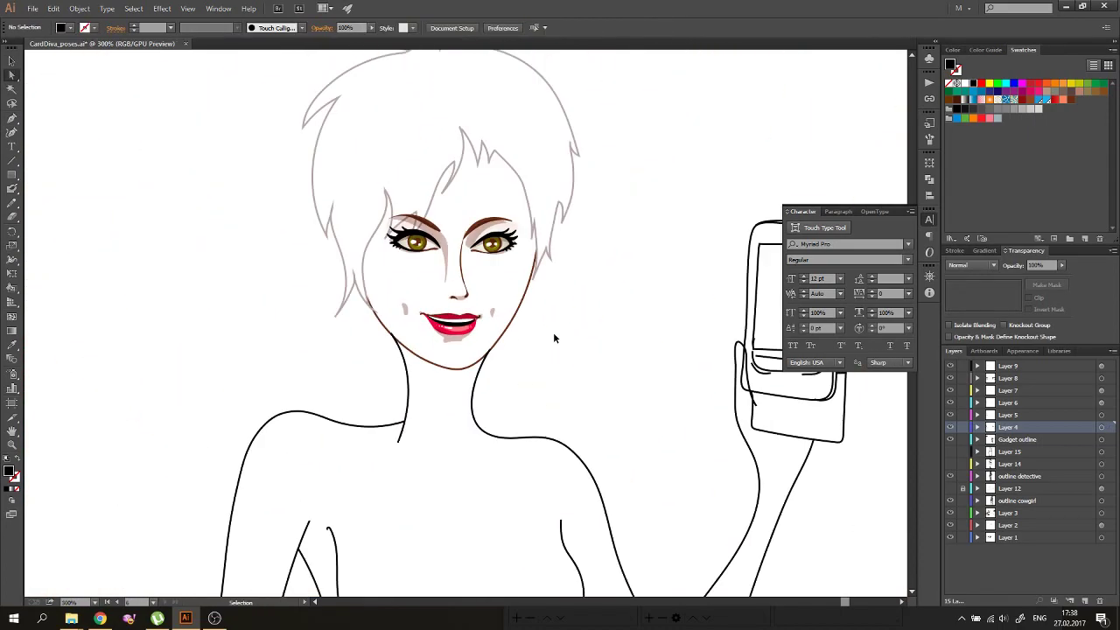
key("ctrl+minus")
key("ctrl+minus")
key("ctrl+minus")
key("ctrl+plus")
key("ctrl+plus")
key("ctrl+plus")
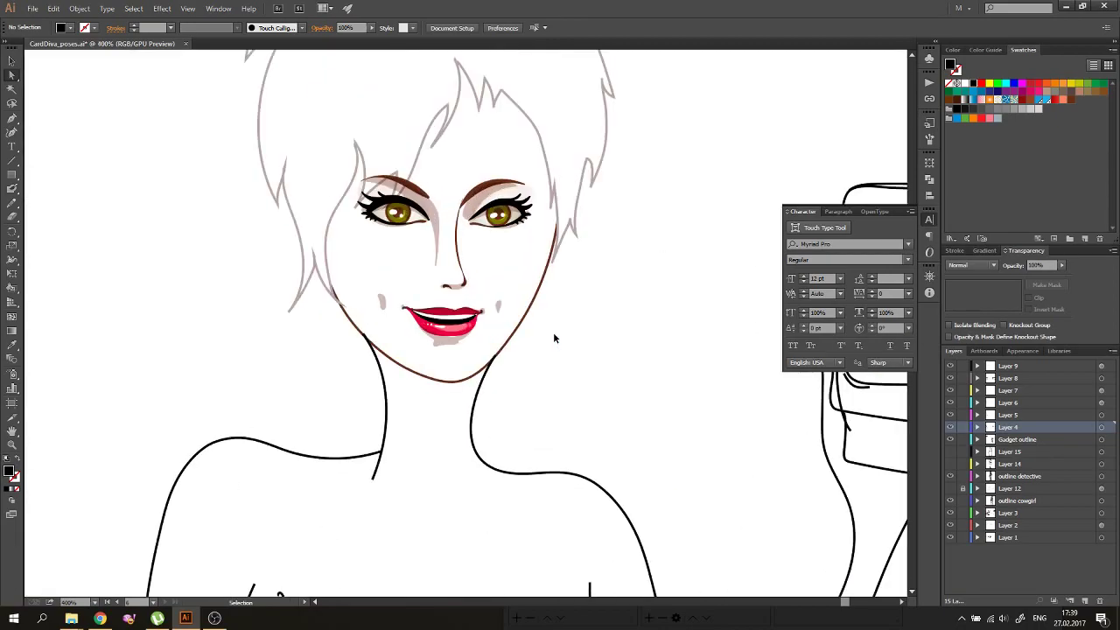
key("ctrl+plus")
key("ctrl+plus")
left_click_drag(497, 306, 507, 301)
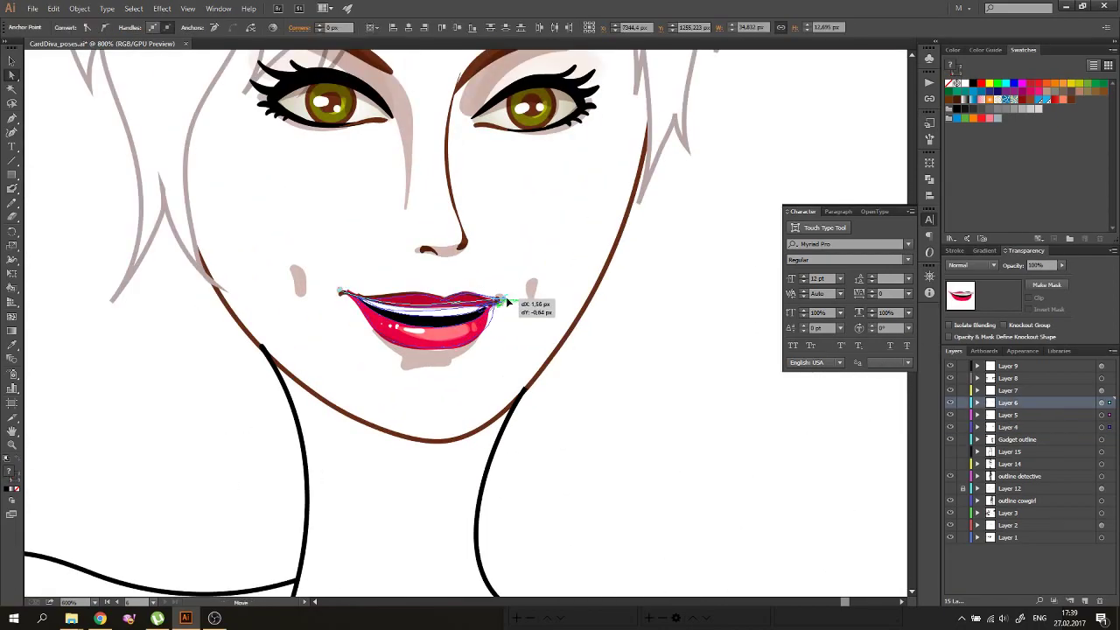
key("ctrl+minus")
key("ctrl+minus")
key("ctrl+minus")
key("ctrl+minus")
key("ctrl+minus")
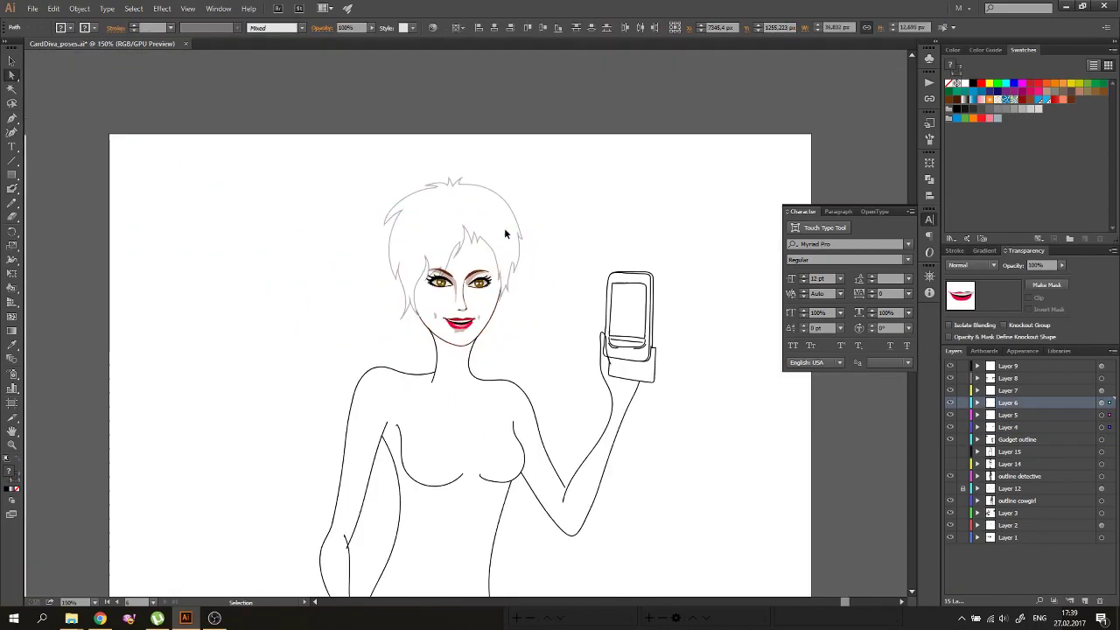
key("ctrl+minus")
left_click_drag(596, 298, 511, 325)
key("ctrl+plus")
key("ctrl+plus")
key("ctrl+plus")
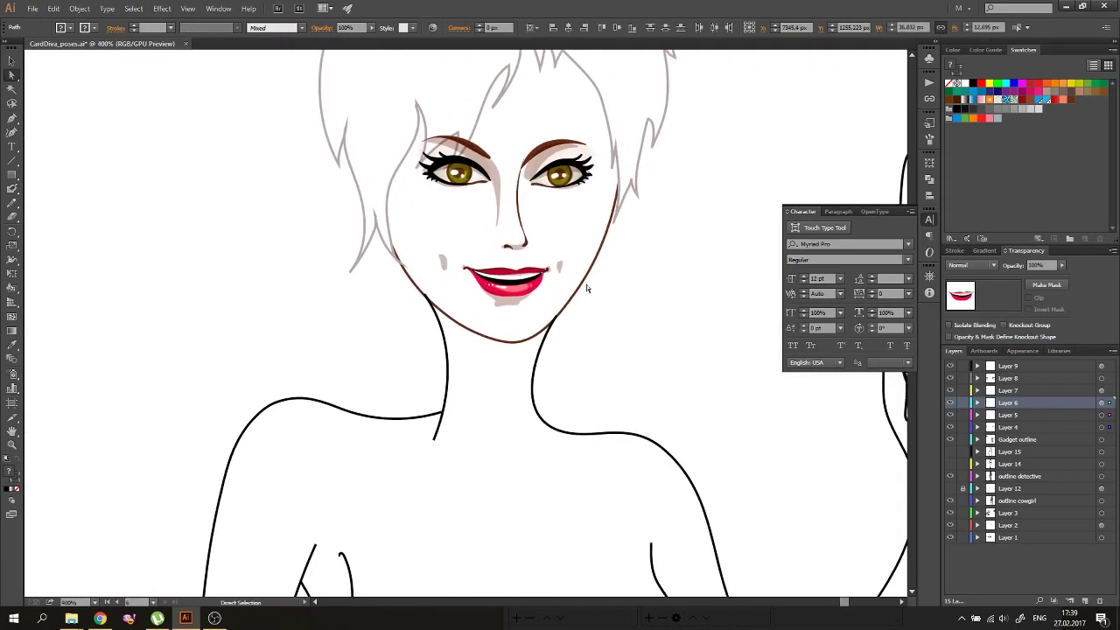
key("ctrl+plus")
key("ctrl+plus")
key("ctrl+plus")
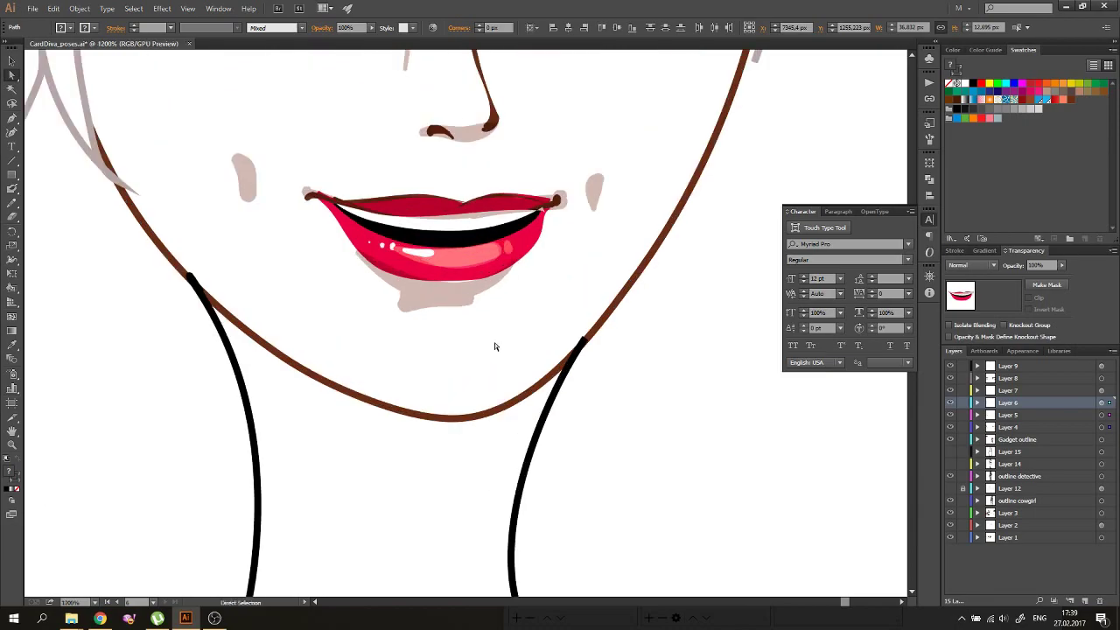
left_click_drag(561, 290, 452, 380)
Step: Move the old red lip shape below the chin and delete the black mouth opening
left_click(507, 315)
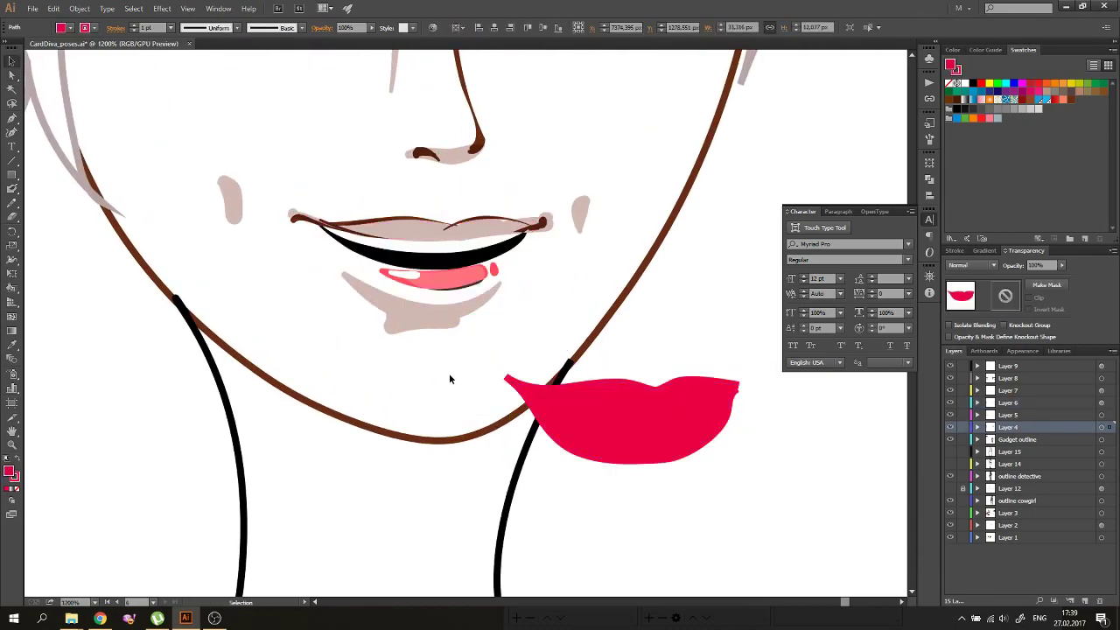
left_click(517, 238)
key("Delete")
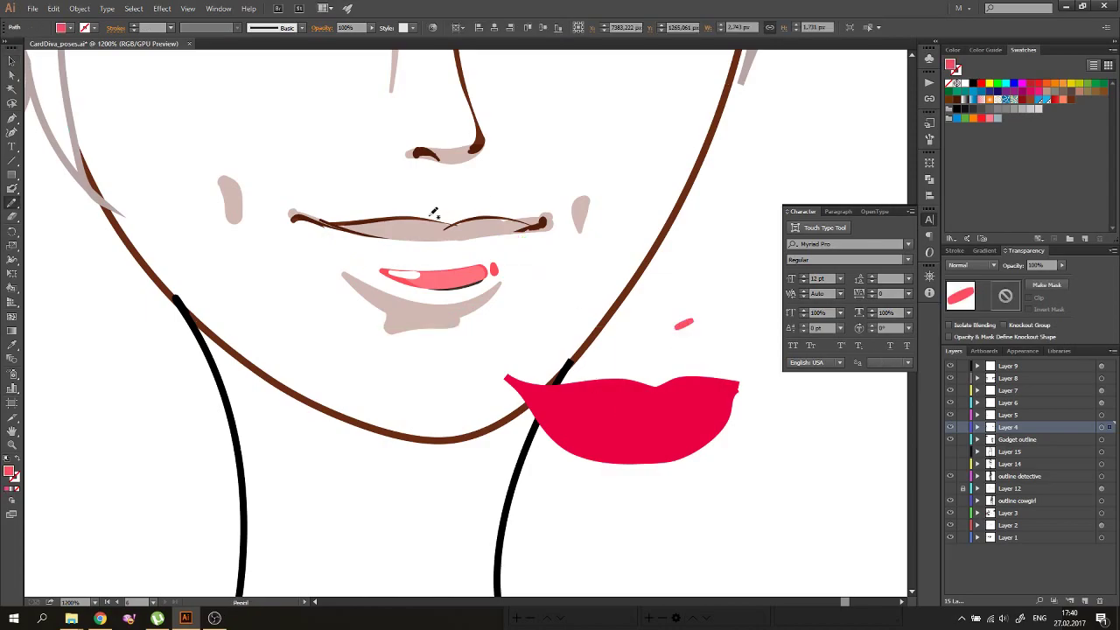
Step: Paint red over the whole upper lip with the Blob Brush
key("shift+b")
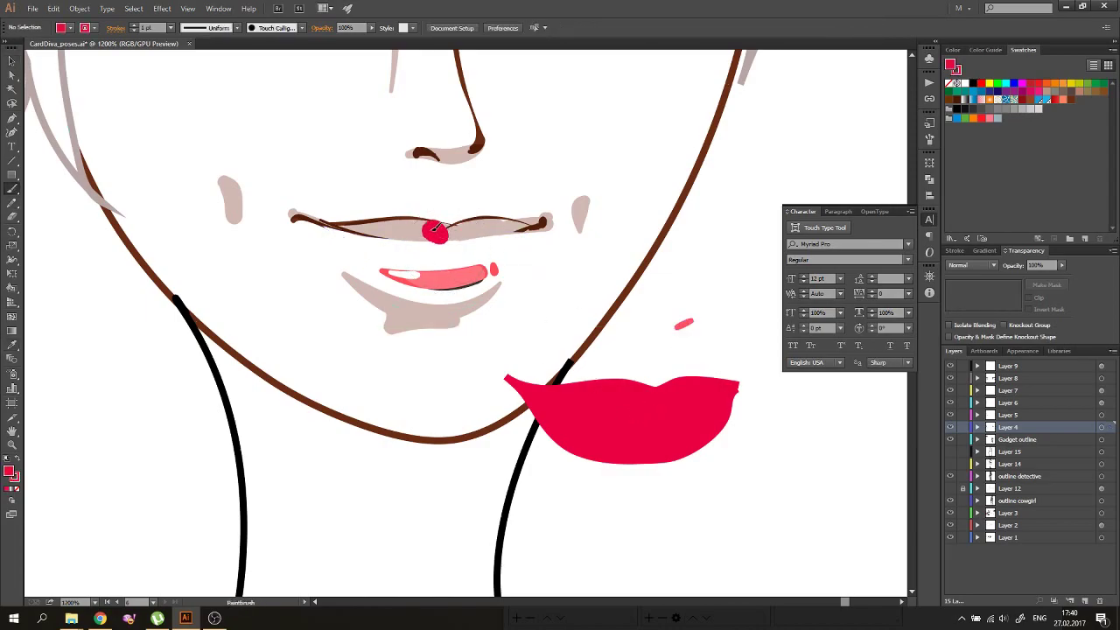
left_click_drag(446, 230, 441, 232)
left_click_drag(338, 223, 547, 223)
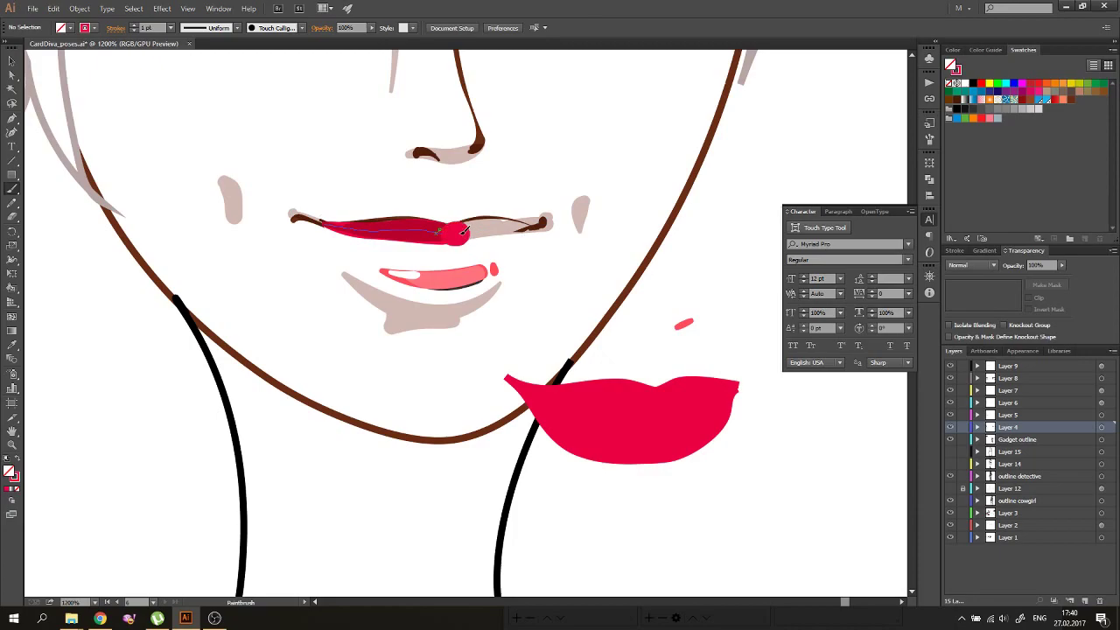
Step: Paint a fresh pink stroke along the lower lip, redoing the first attempt
scroll(342, 212, "down", 1)
left_click_drag(313, 193, 405, 257)
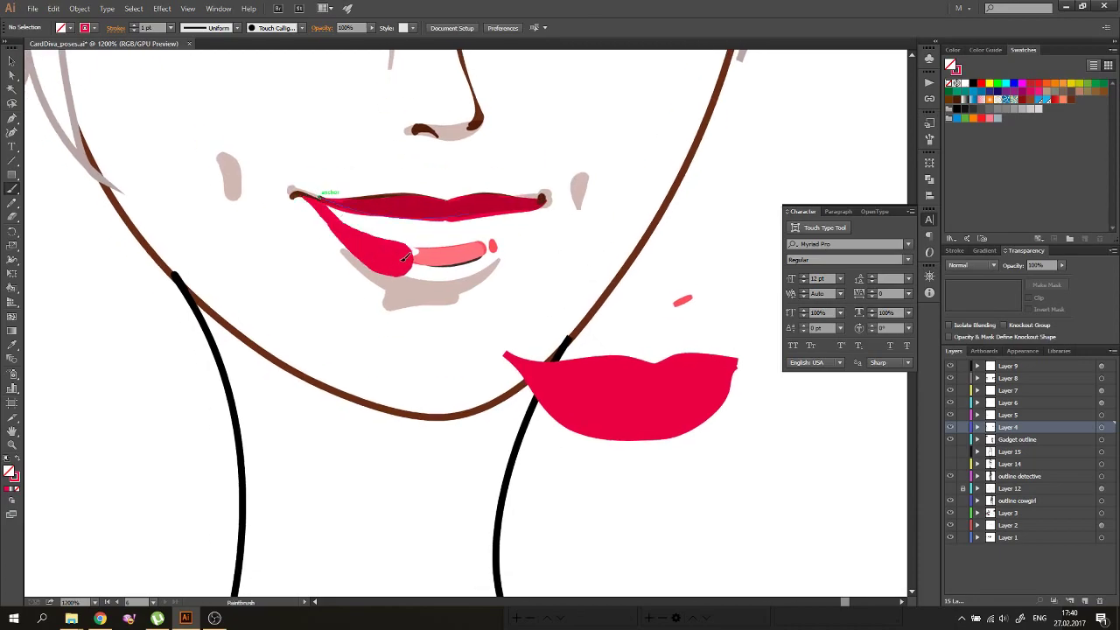
left_click_drag(497, 244, 543, 203)
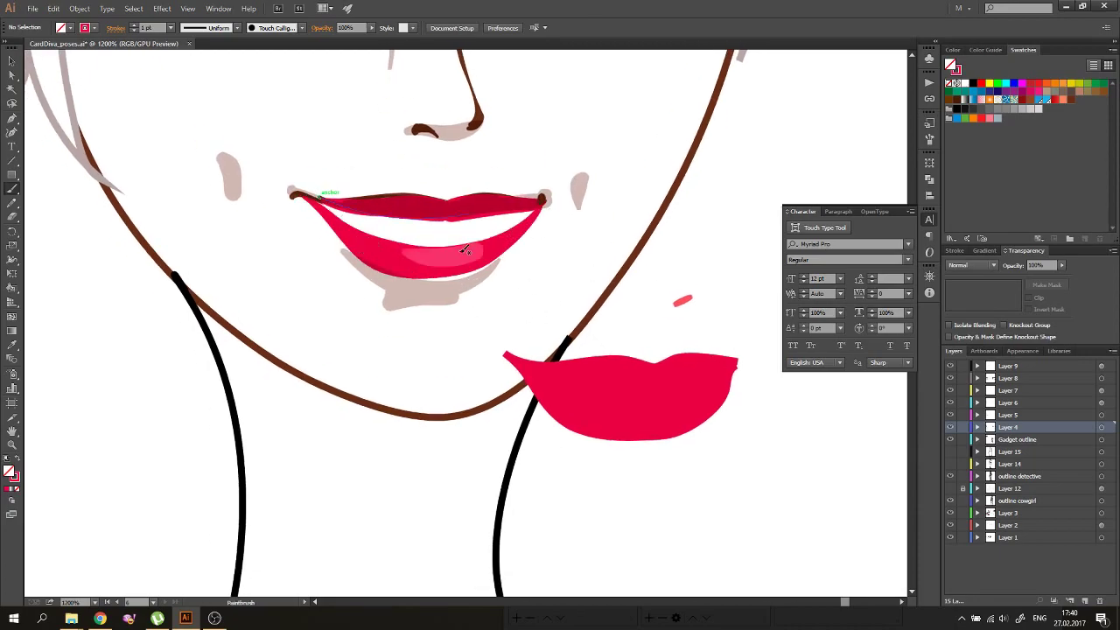
key("ctrl+z")
scroll(465, 250, "down", 5, "alt")
scroll(268, 175, "up", 6, "alt")
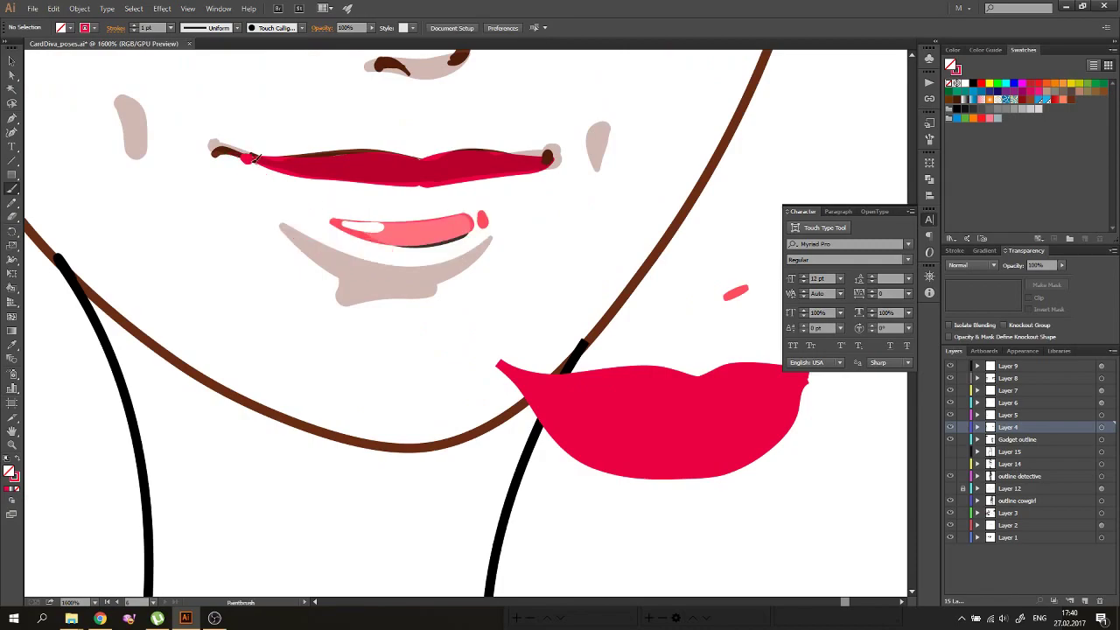
left_click_drag(253, 157, 547, 164)
Step: Move the lip shadow shape into place
key("ctrl+minus")
key("ctrl+minus")
key("ctrl+minus")
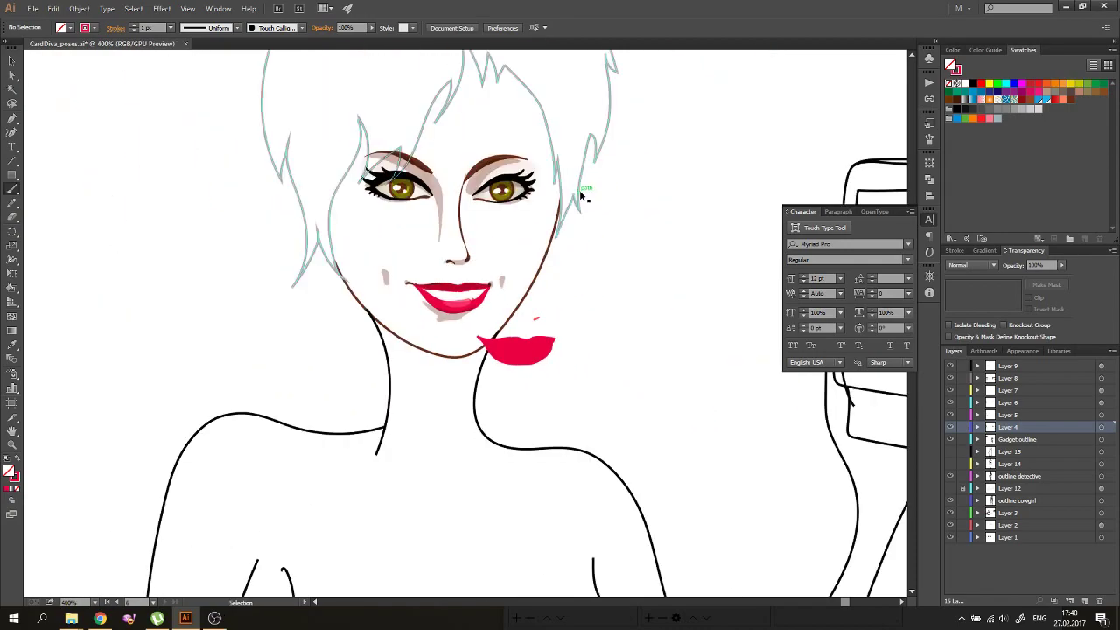
key("ctrl+plus")
key("ctrl+plus")
key("ctrl+plus")
key("v")
mouse_move(469, 294)
left_mouse_down()
mouse_move(455, 281)
mouse_move(465, 276)
left_mouse_up()
Step: Redraw the lower-lip path into a thinner shape
key("ctrl+minus")
key("ctrl+minus")
key("ctrl+minus")
key("ctrl+shift+a")
key("ctrl+plus")
key("ctrl+plus")
key("ctrl+plus")
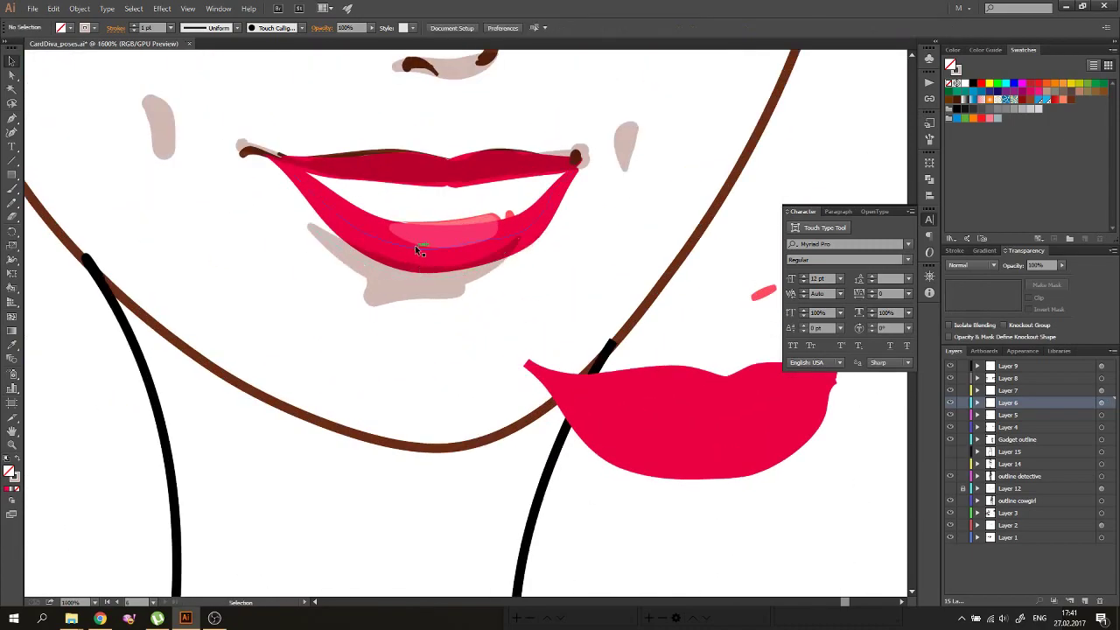
left_click(406, 247)
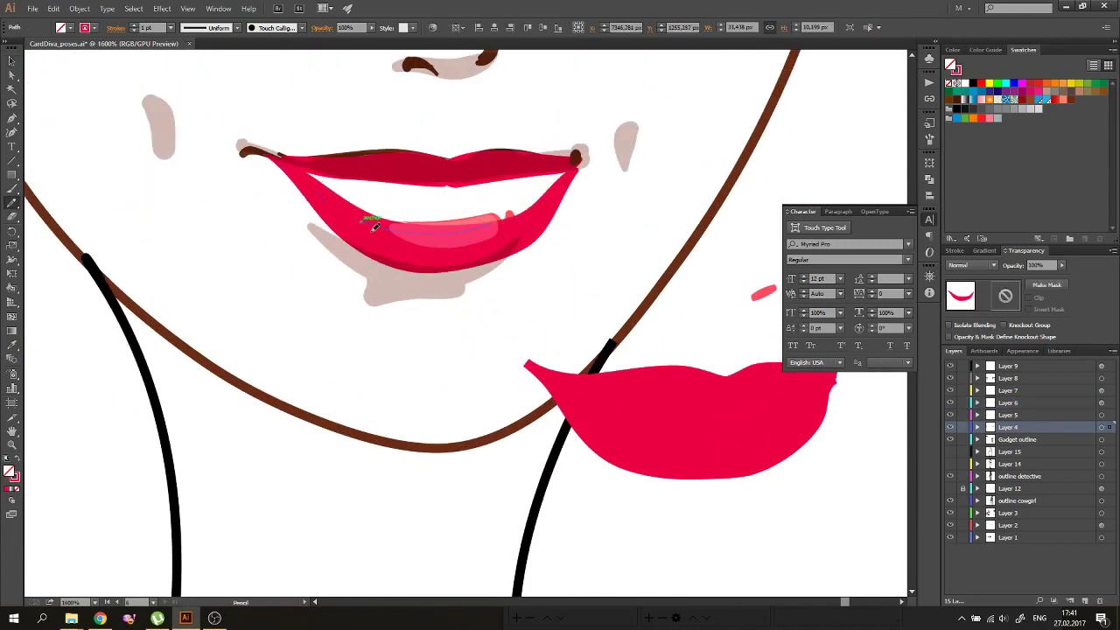
left_click_drag(373, 227, 463, 254)
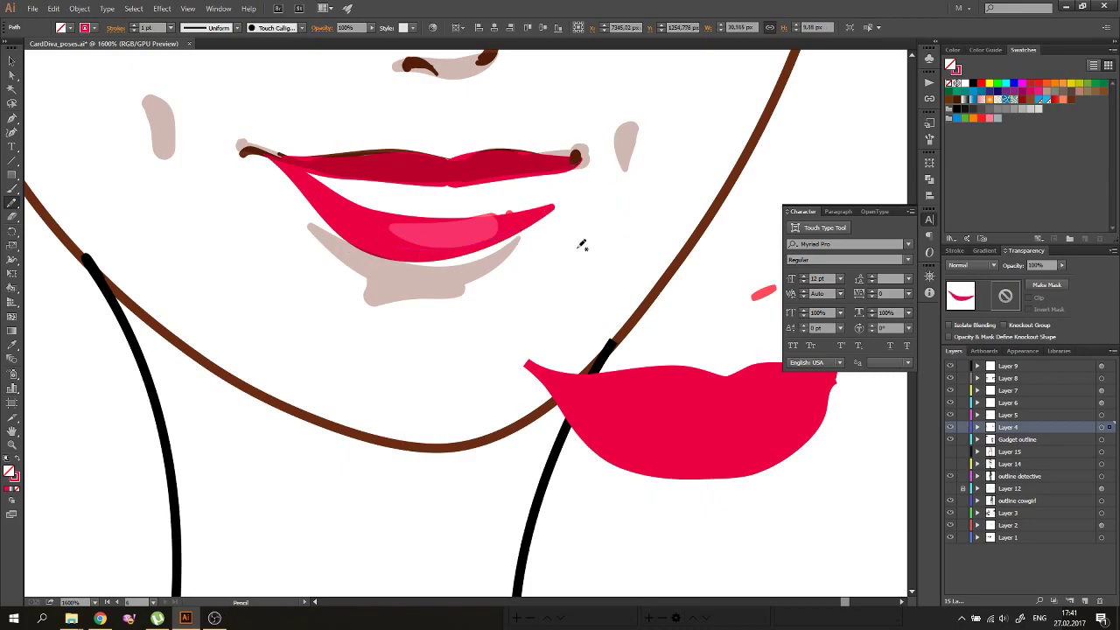
Step: Try brushes with test squiggles at a 3 pt stroke weight, then remove the tests
key("ctrl+minus")
left_click(302, 28)
left_click(216, 53)
left_click(301, 28)
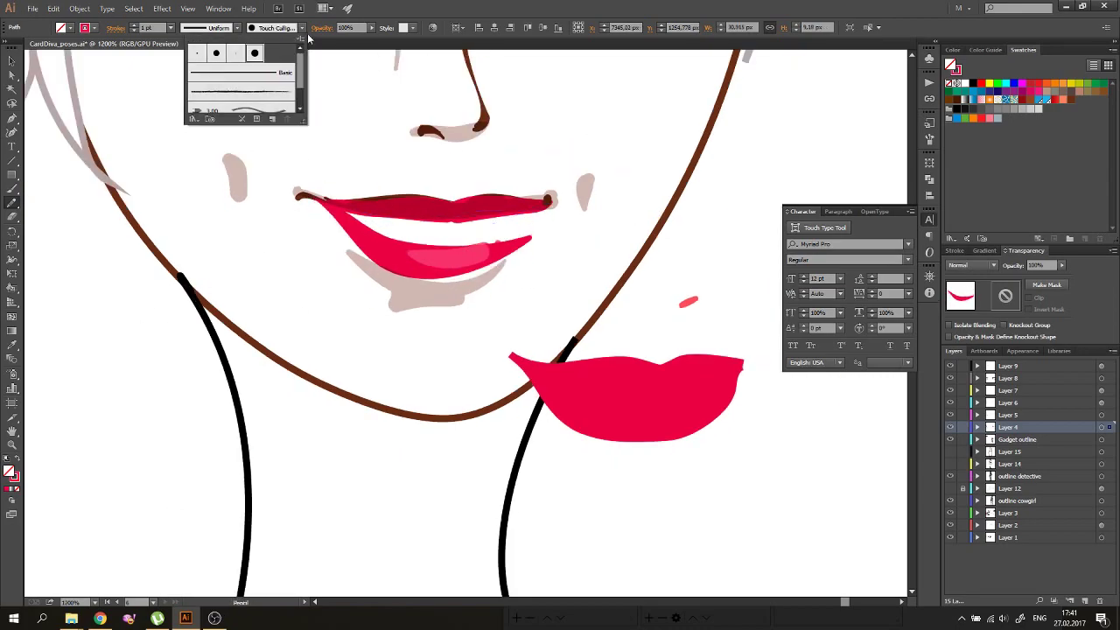
left_click_drag(105, 408, 200, 455)
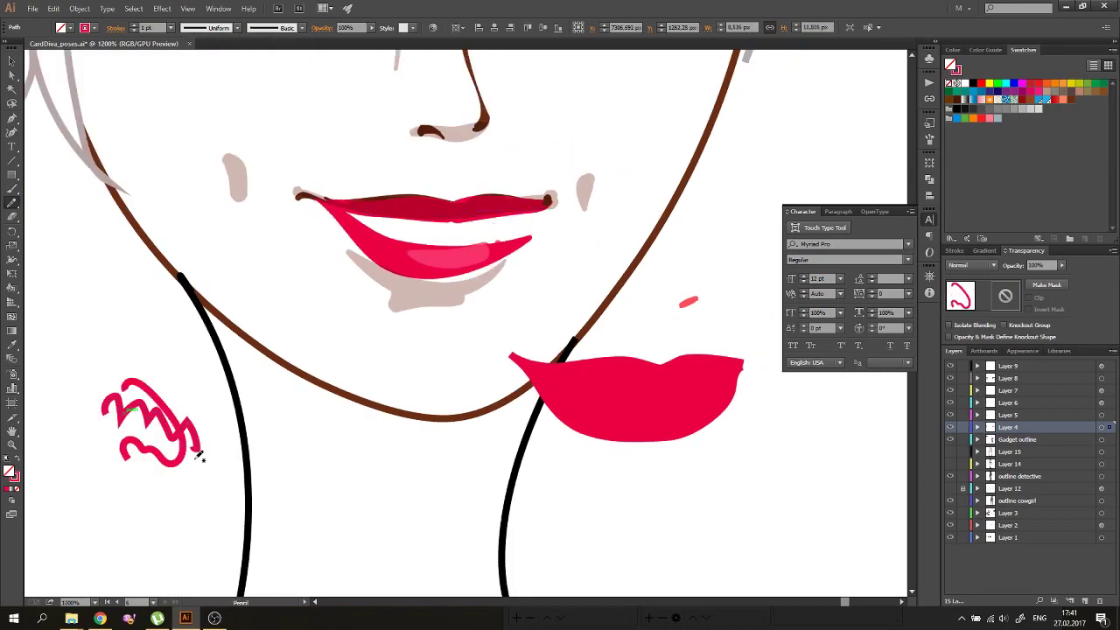
left_click(171, 28)
left_click(184, 105)
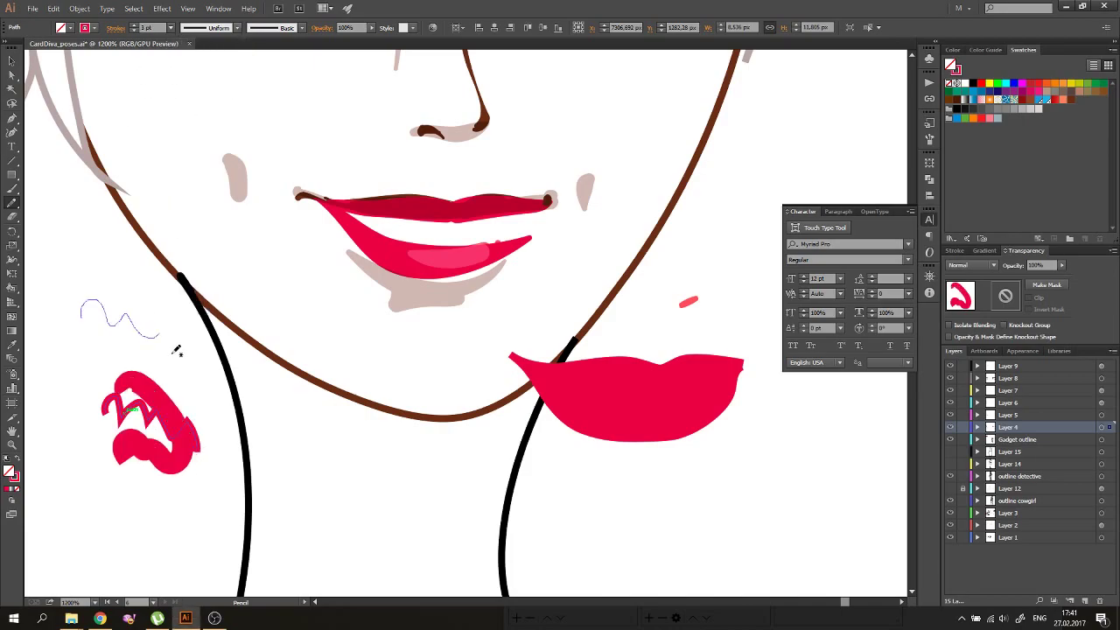
left_click_drag(176, 350, 168, 336)
key("b")
left_click_drag(64, 378, 105, 362)
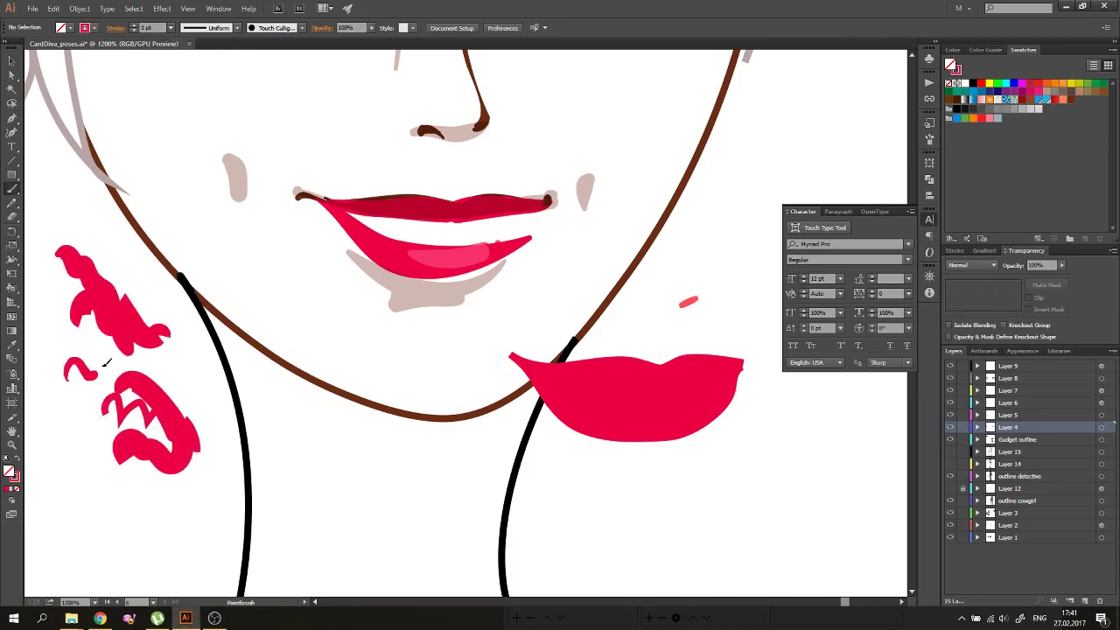
key("ctrl+z")
Step: Paint a calligraphic stroke across the lower lip at 2400% zoom
key("ctrl+plus")
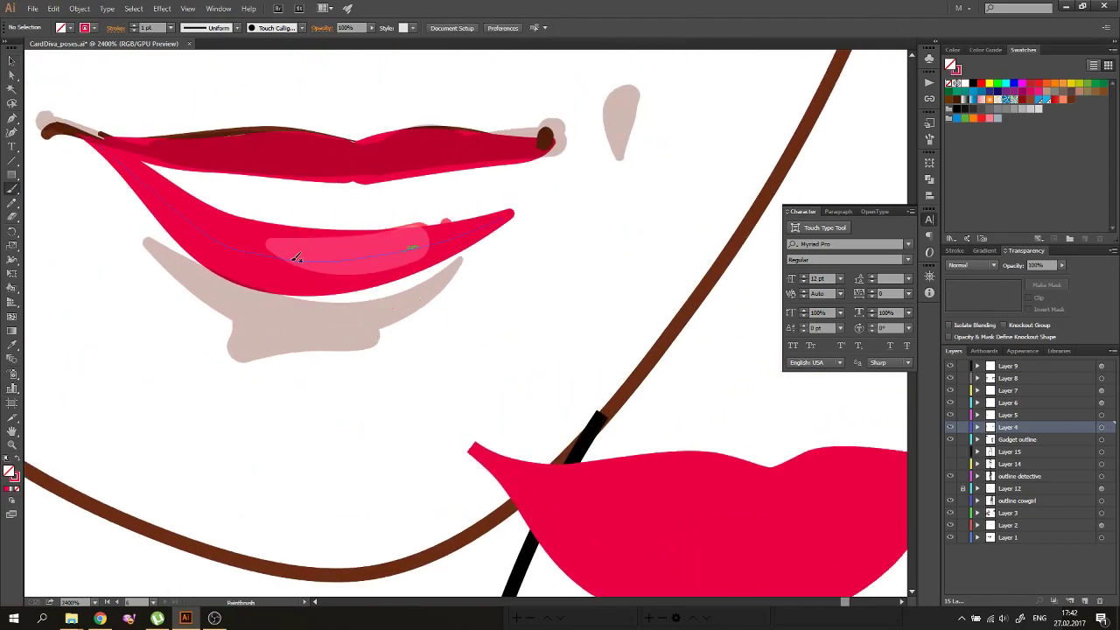
mouse_move(300, 257)
left_mouse_down()
mouse_move(444, 249)
mouse_move(538, 147)
left_mouse_up()
key("ctrl+minus")
key("ctrl+plus")
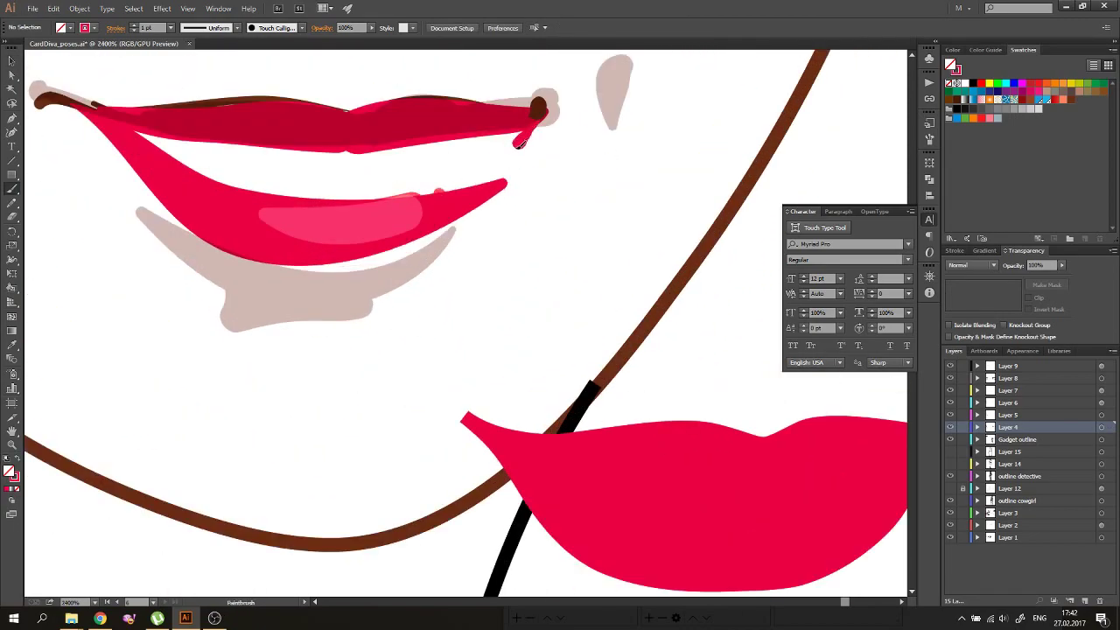
key("ctrl+minus")
key("ctrl+minus")
key("ctrl+plus")
key("ctrl+plus")
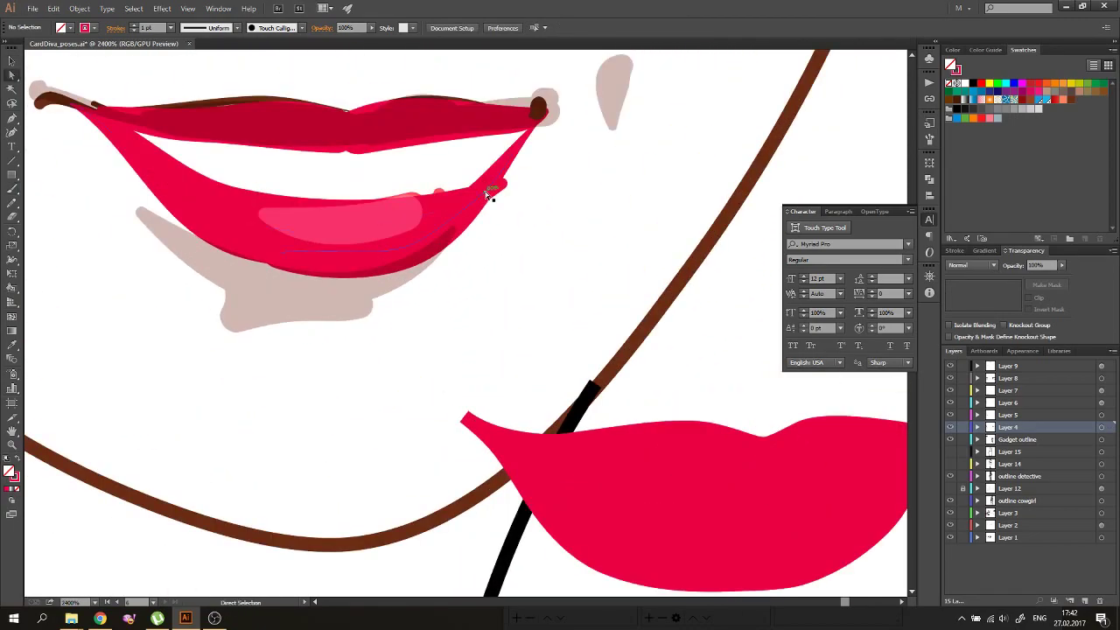
Step: Pull the lower-lip anchor near the corner down-left and zoom out
key("a")
left_click_drag(494, 181, 444, 211)
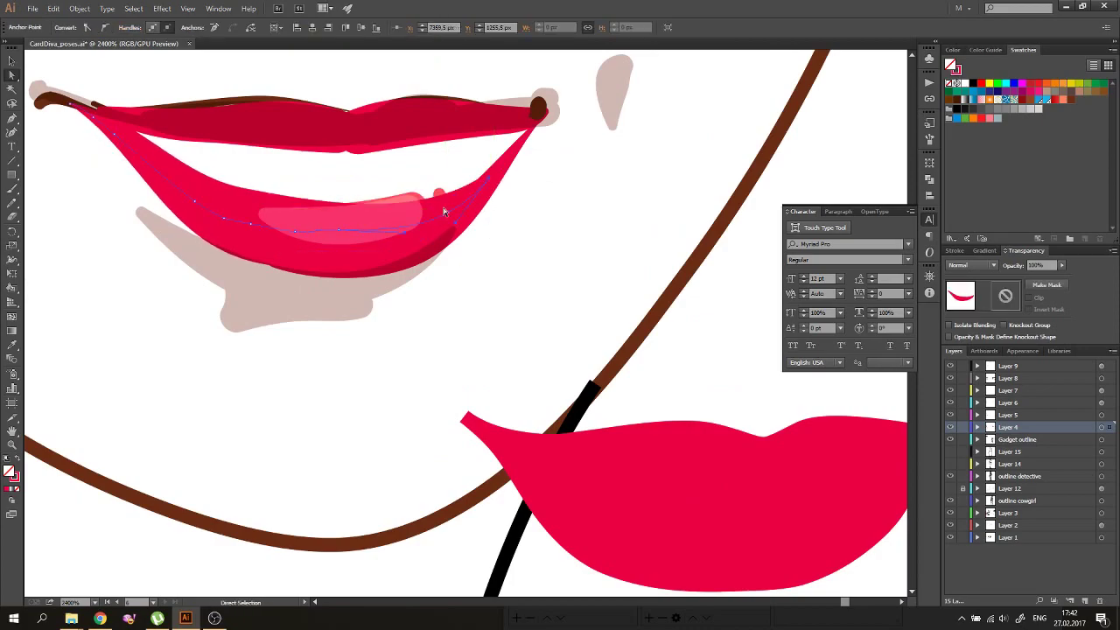
key("v")
key("ctrl+minus")
key("ctrl+minus")
key("ctrl+minus")
key("ctrl+minus")
key("ctrl+minus")
key("ctrl+minus")
key("ctrl+plus")
key("ctrl+plus")
key("ctrl+plus")
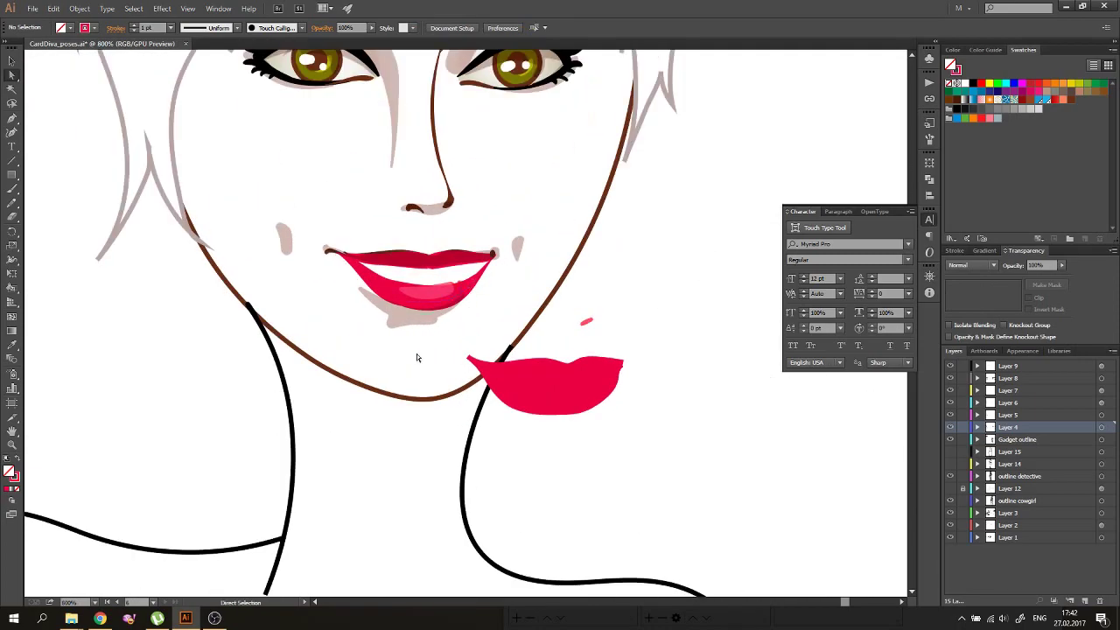
left_click(399, 310)
key("ctrl+minus")
left_click(527, 290)
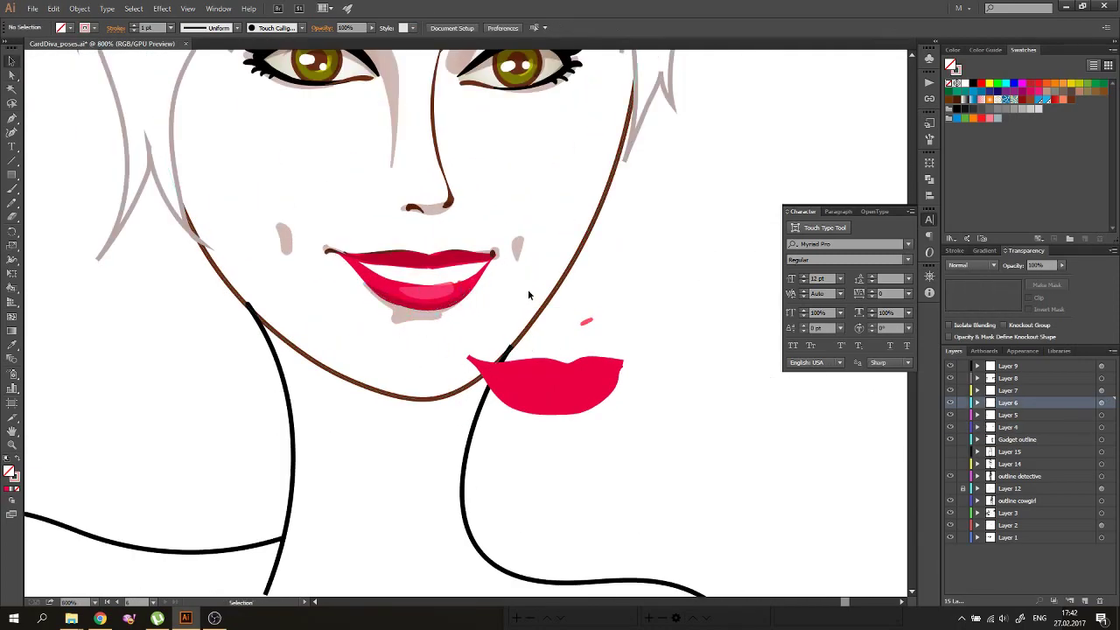
key("ctrl+minus")
key("ctrl+plus")
key("ctrl+plus")
key("ctrl+plus")
left_click(475, 255)
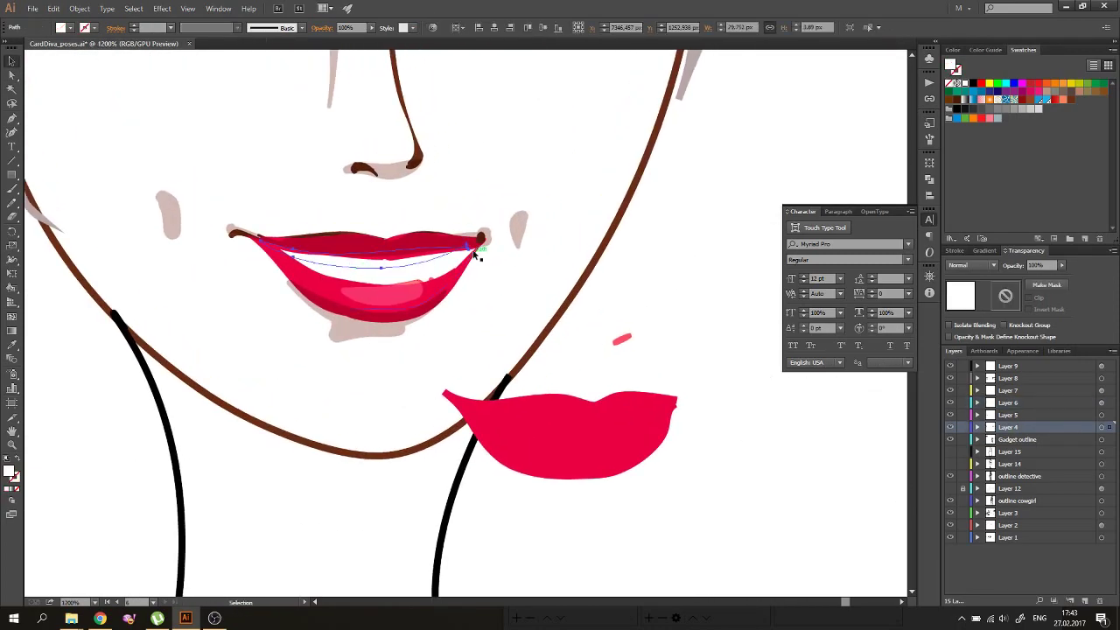
key("ctrl+shift+a")
key("shift+b")
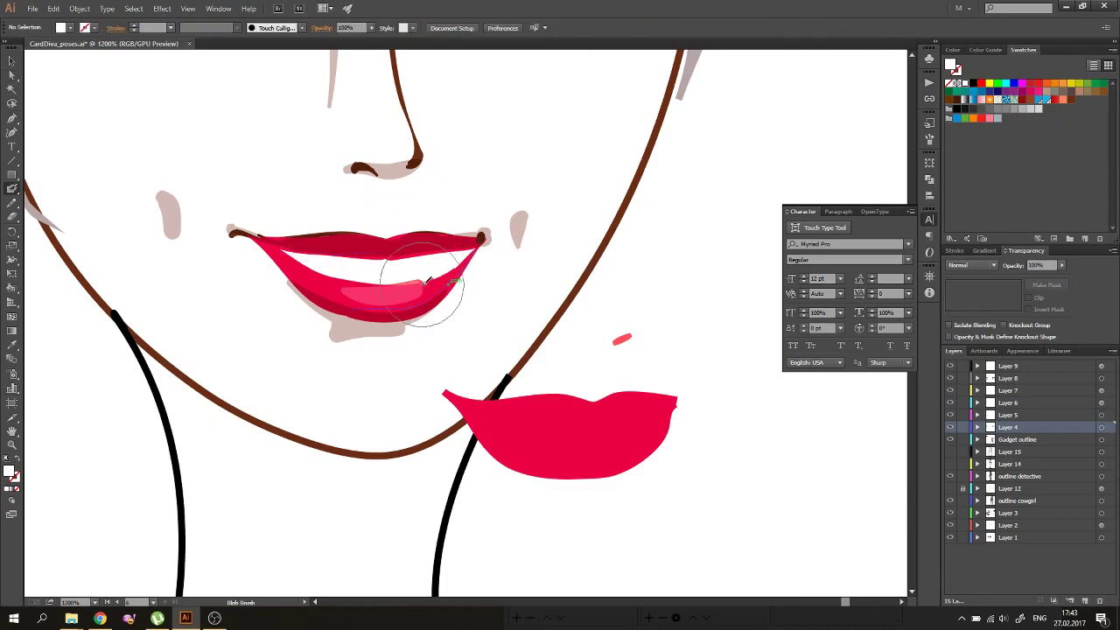
left_click_drag(324, 261, 463, 254)
key("v")
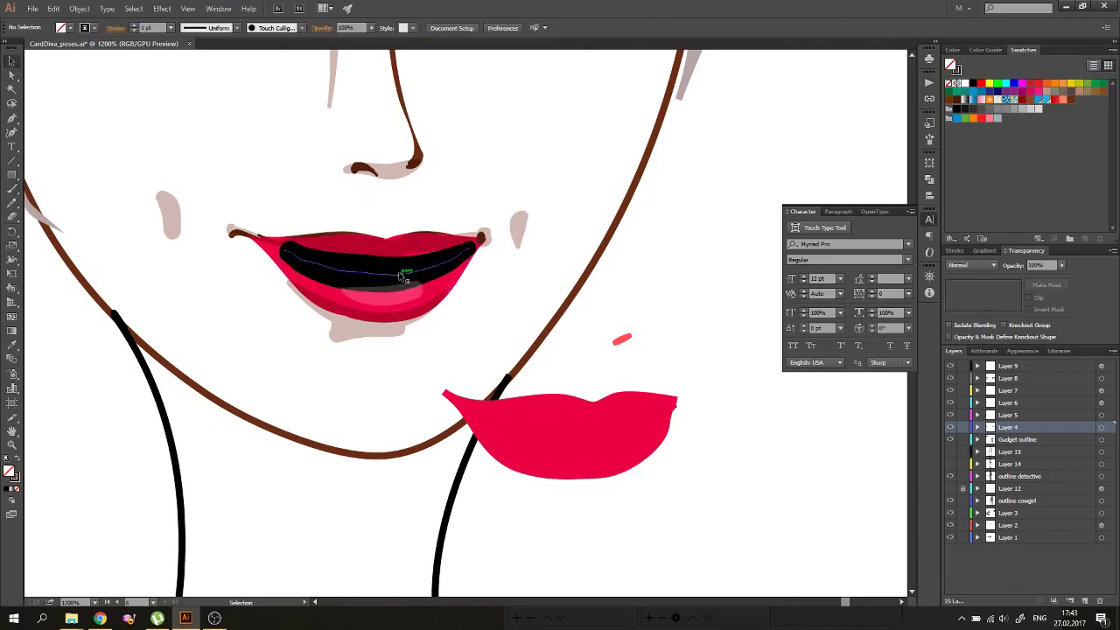
left_click(399, 270)
key("ctrl+bracketleft")
key("ctrl+shift+a")
left_click(413, 292)
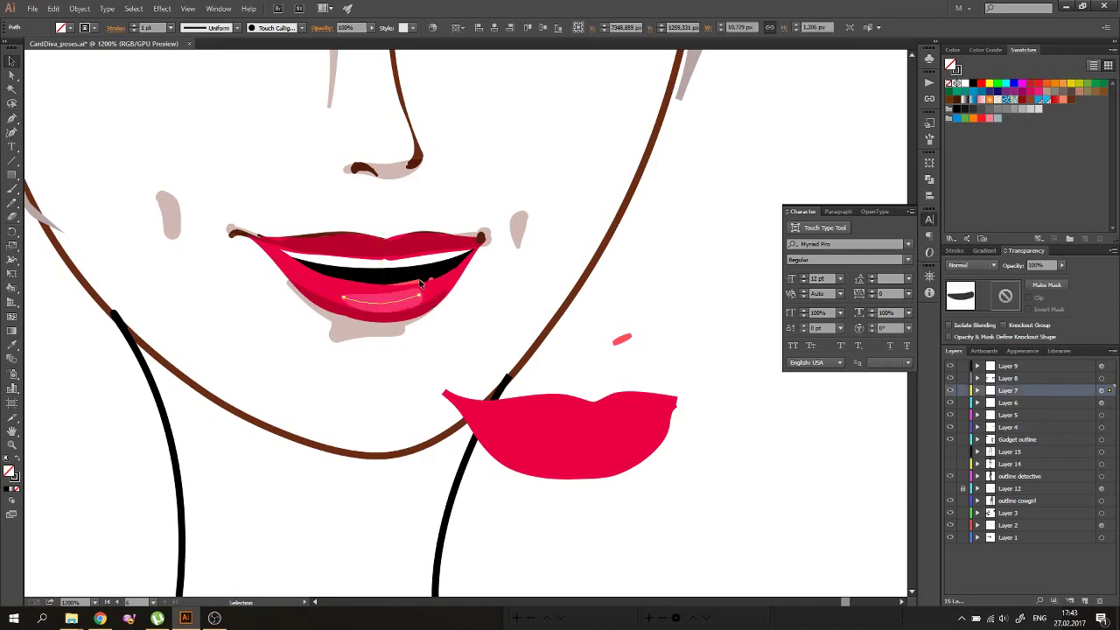
key("a")
key("ctrl+plus")
left_click(382, 242)
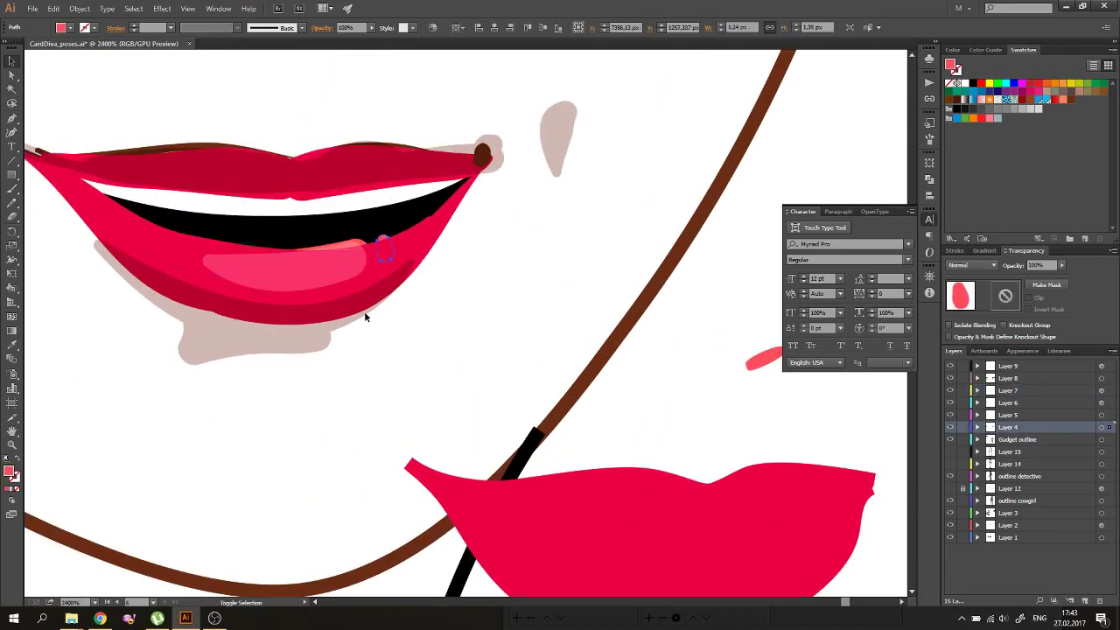
left_click(330, 264)
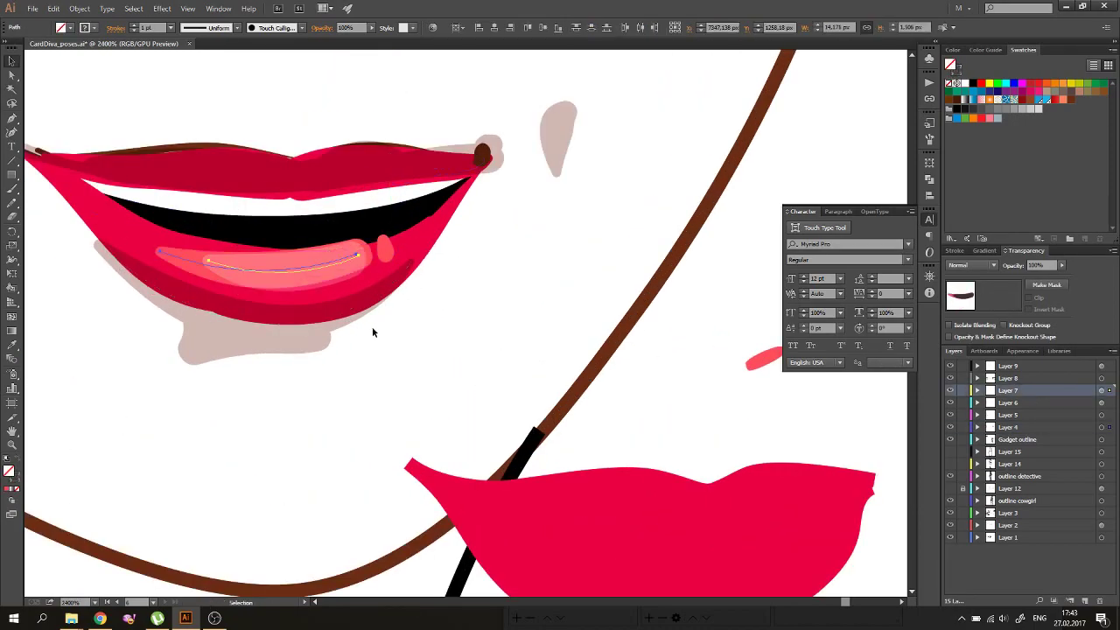
left_click(386, 252)
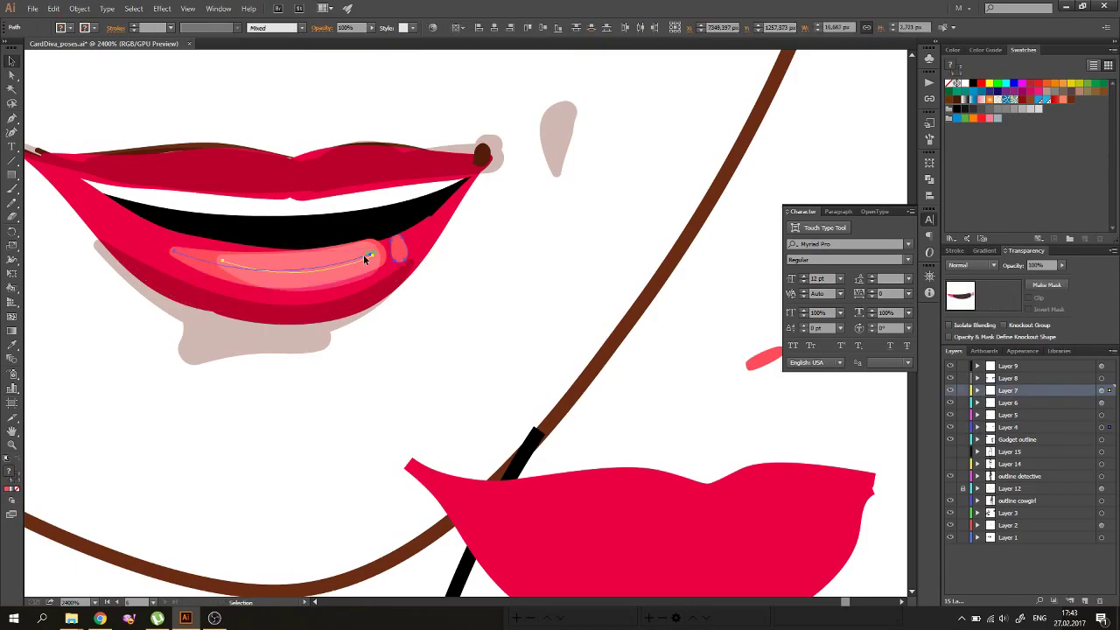
left_click(363, 255, "shift")
key("ctrl+minus")
key("ctrl+minus")
key("ctrl+minus")
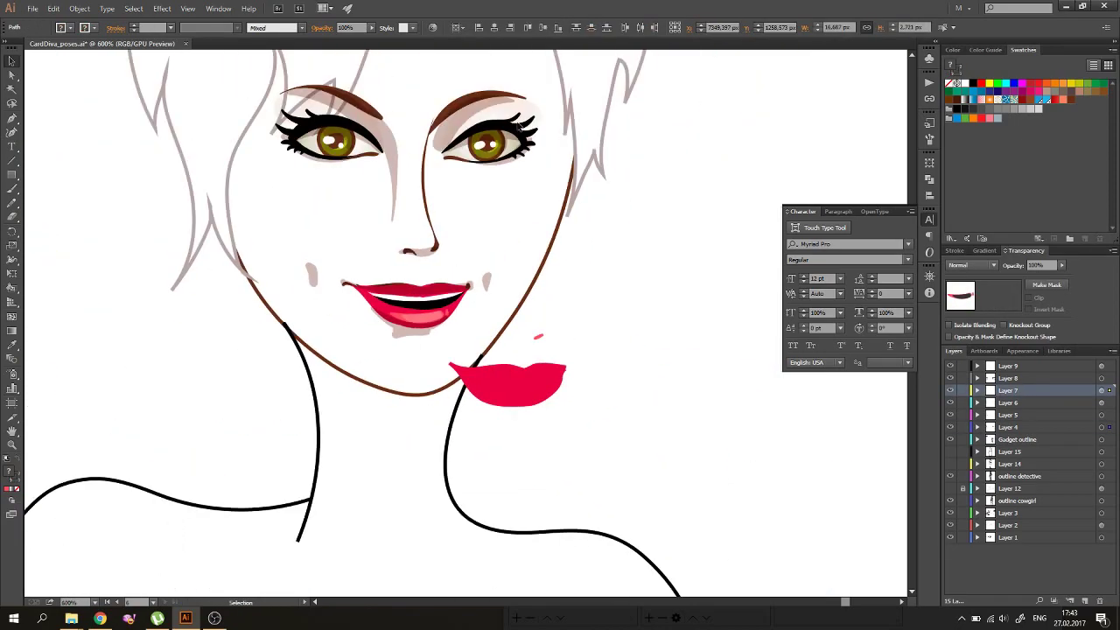
key("ctrl+minus")
scroll(293, 281, "up", 4)
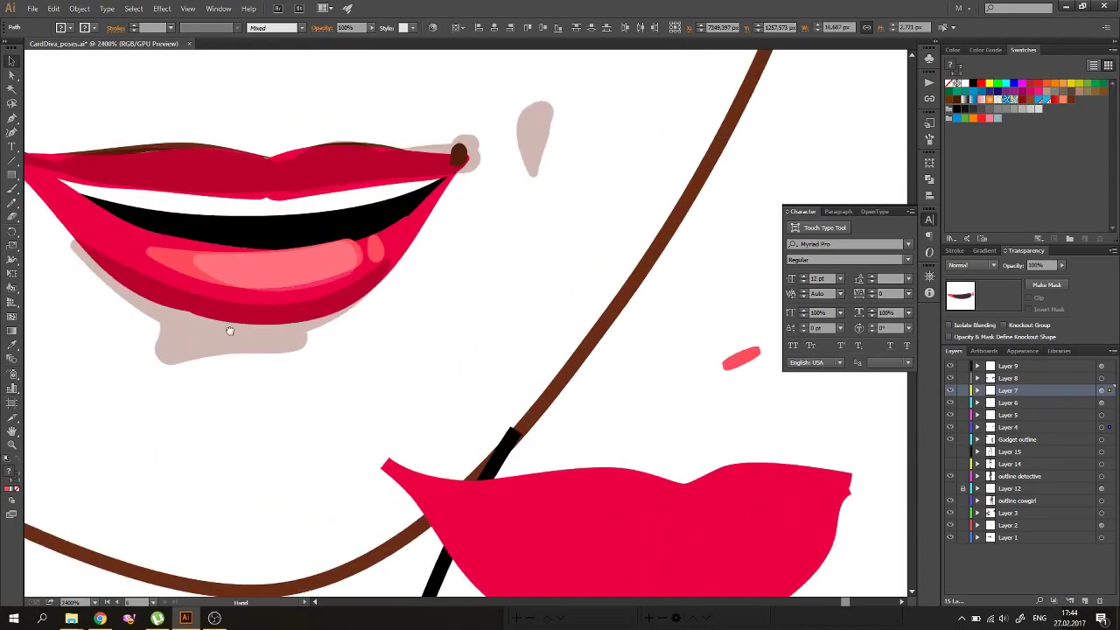
scroll(329, 188, "up", 2)
left_click(340, 263)
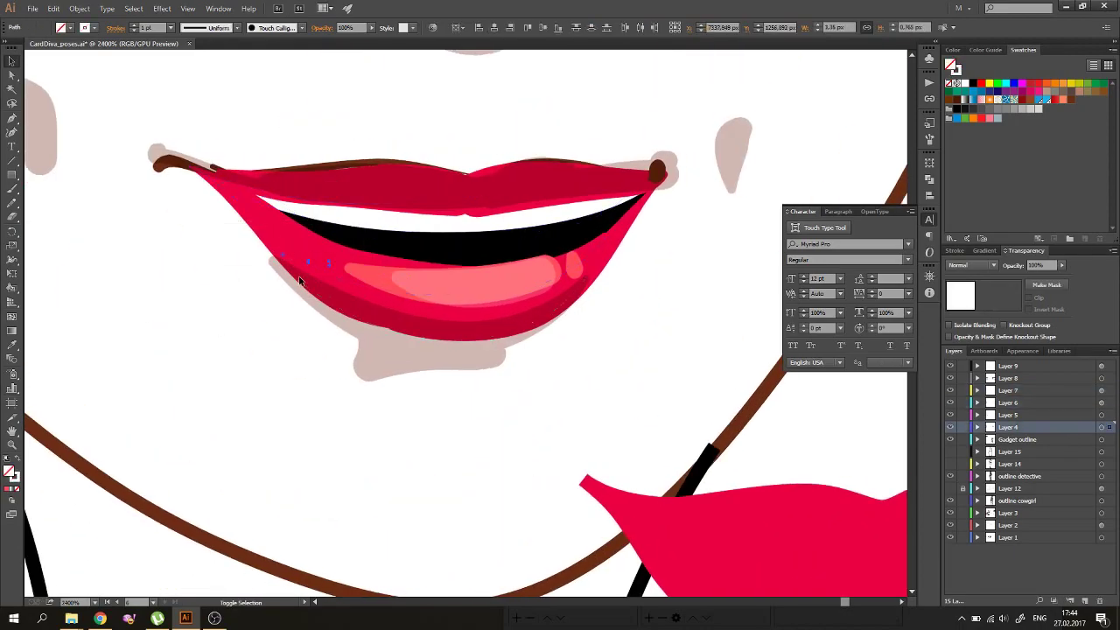
Step: Move the spare pink lips up beside the face and bring the woman's face back into view
key("ctrl+minus")
key("ctrl+minus")
key("ctrl+minus")
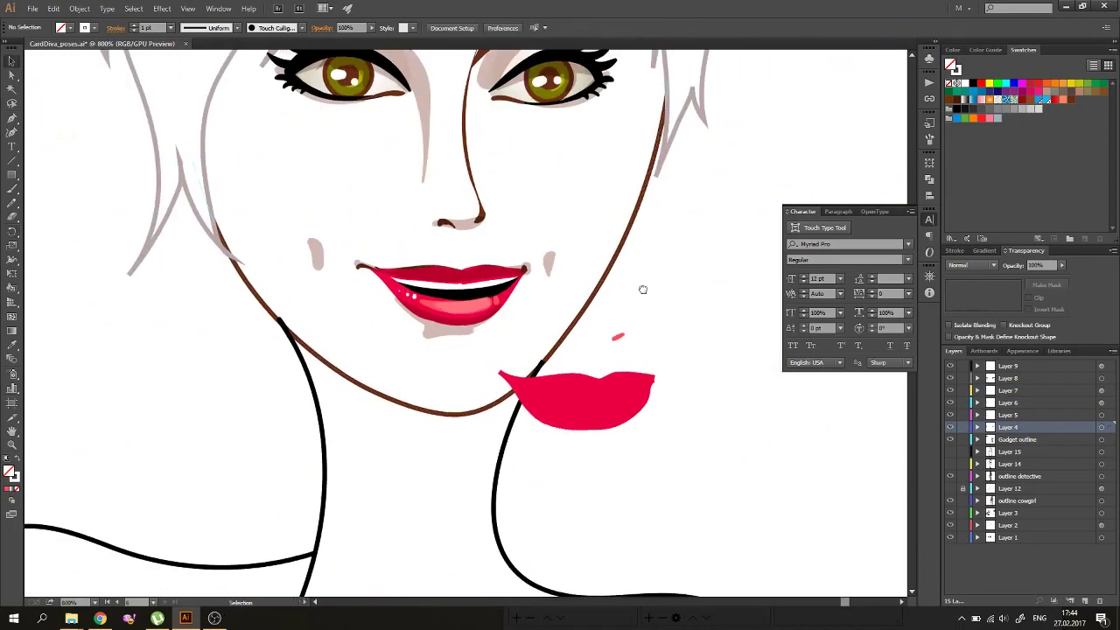
key("ctrl+minus")
key("ctrl+minus")
mouse_move(516, 372)
left_mouse_down()
mouse_move(639, 331)
mouse_move(406, 289)
mouse_move(405, 525)
left_mouse_up()
key("ctrl+minus")
key("ctrl+minus")
key("ctrl+minus")
key("ctrl+minus")
key("ctrl+minus")
key("ctrl+plus")
key("ctrl+plus")
key("ctrl+plus")
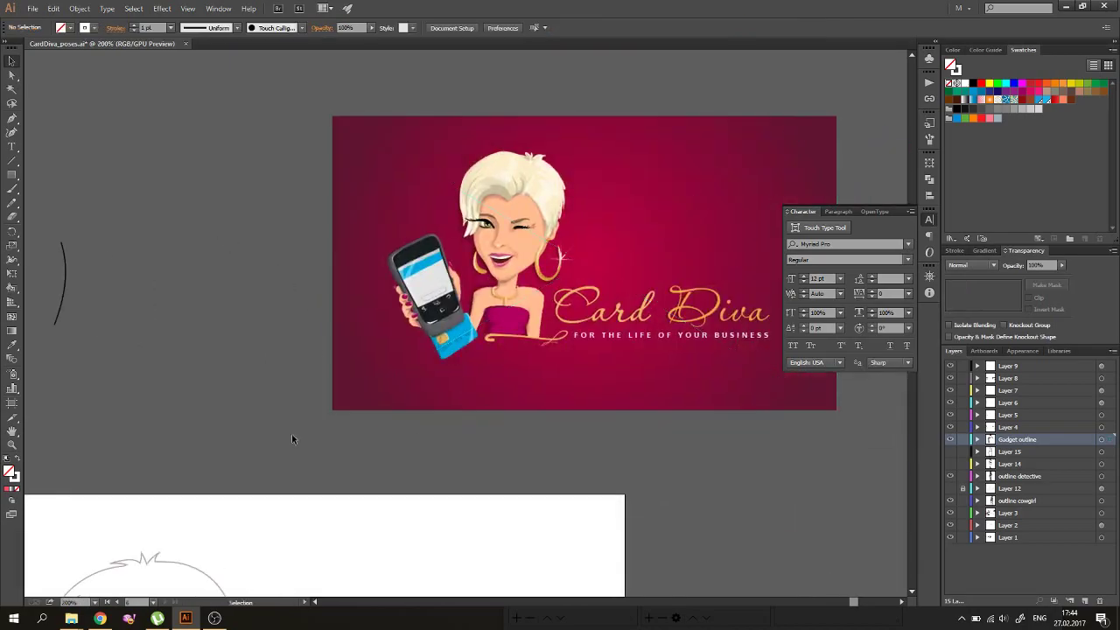
left_click_drag(284, 463, 295, 258)
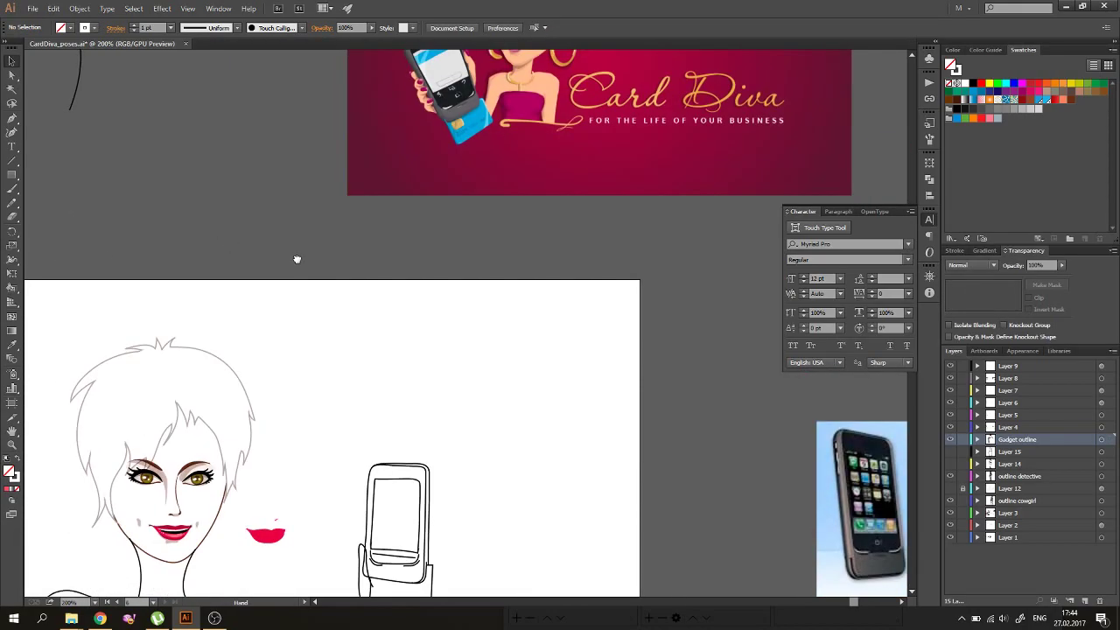
key("ctrl+plus")
Step: Redraw the brown face outline's right jaw and a lower chin with the Pencil
key("ctrl+plus")
key("ctrl+plus")
left_click(448, 259)
key("n")
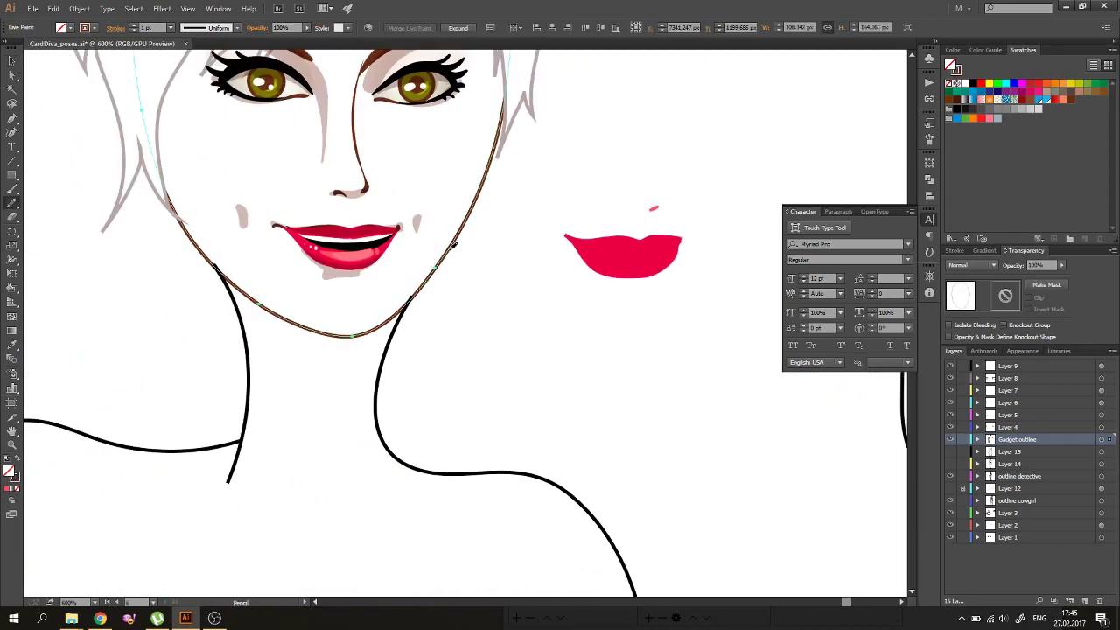
left_click_drag(298, 329, 472, 210)
left_click_drag(305, 333, 268, 303)
key("ctrl+plus")
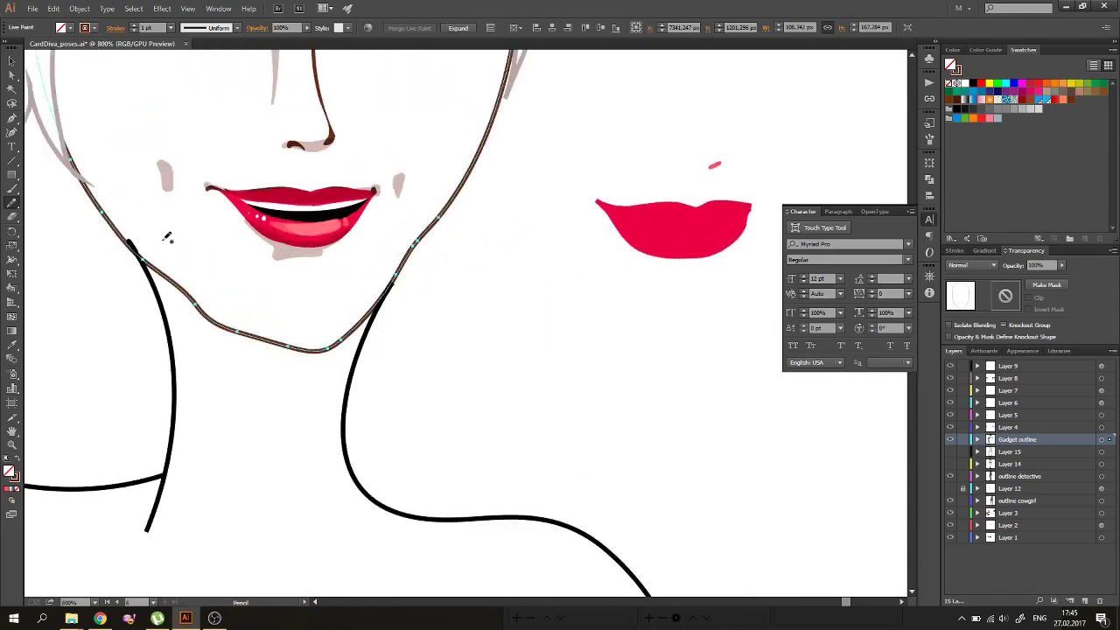
Step: Box-select the lip pieces on the face
scroll(396, 343, "down", 5)
scroll(487, 350, "up", 6)
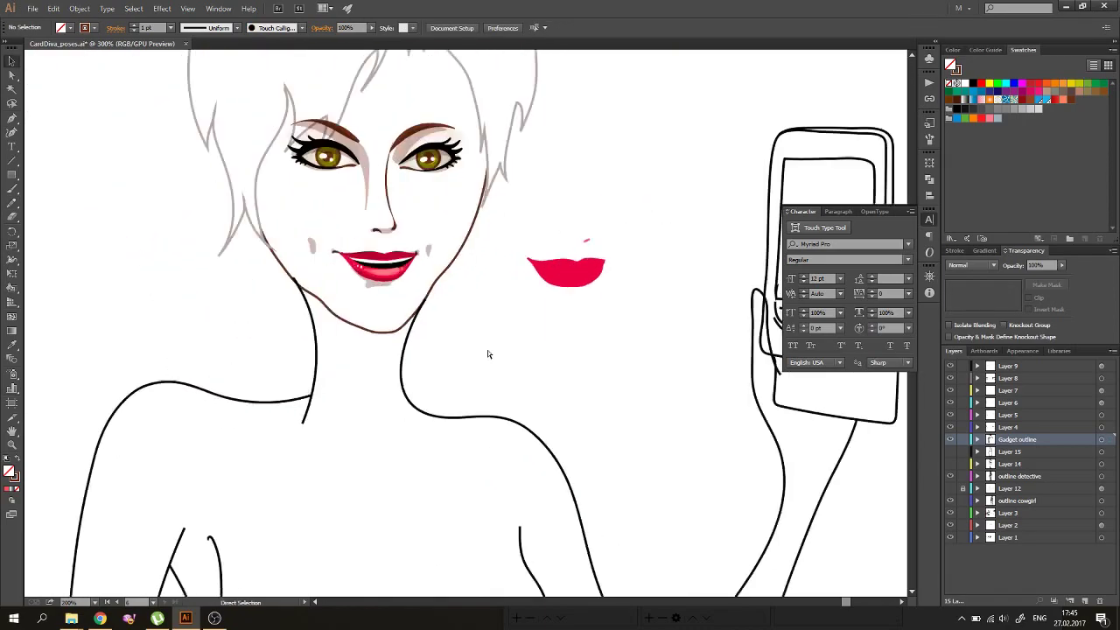
mouse_move(453, 298)
left_mouse_down()
mouse_move(381, 236)
mouse_move(398, 242)
left_mouse_up()
Step: Delete the old lower-lip fill and highlights, and move the chin shadow down slightly
key("Delete")
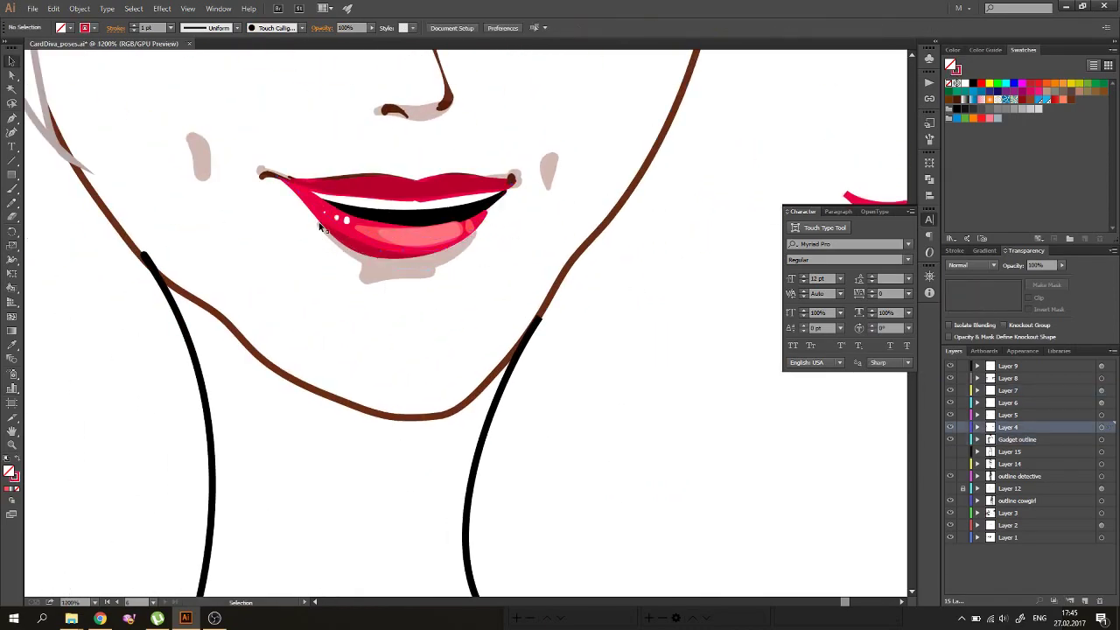
key("Delete")
scroll(308, 364, "up", 1)
scroll(333, 333, "right", 2)
left_click_drag(376, 299, 403, 326)
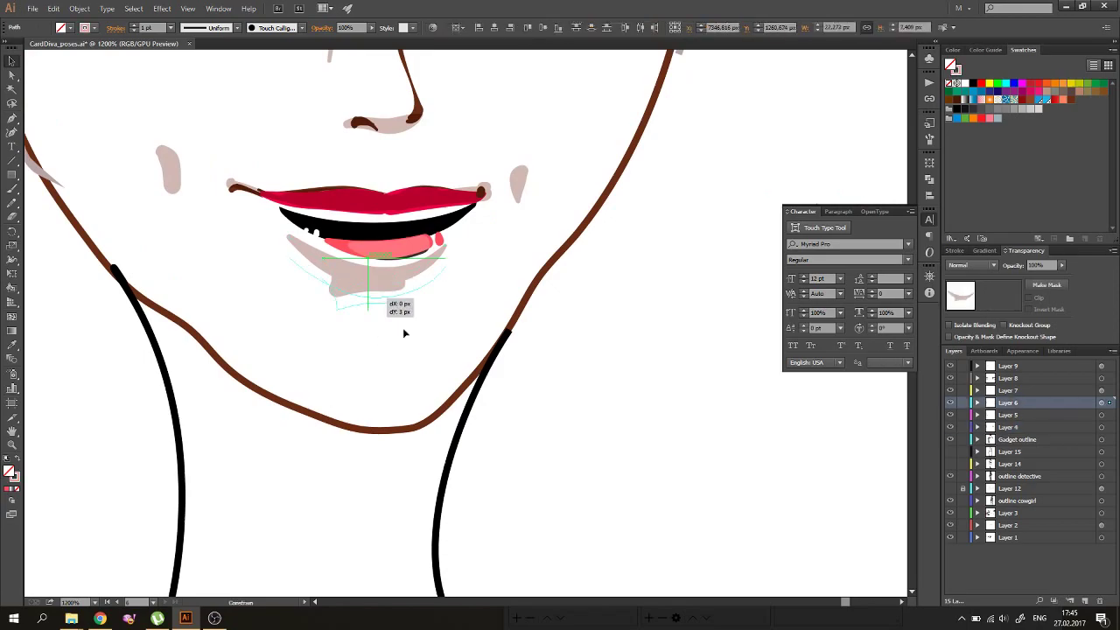
Step: Paint a red Paintbrush stroke across the lower lip
scroll(438, 315, "right", 5)
key("v")
scroll(595, 350, "left", 3)
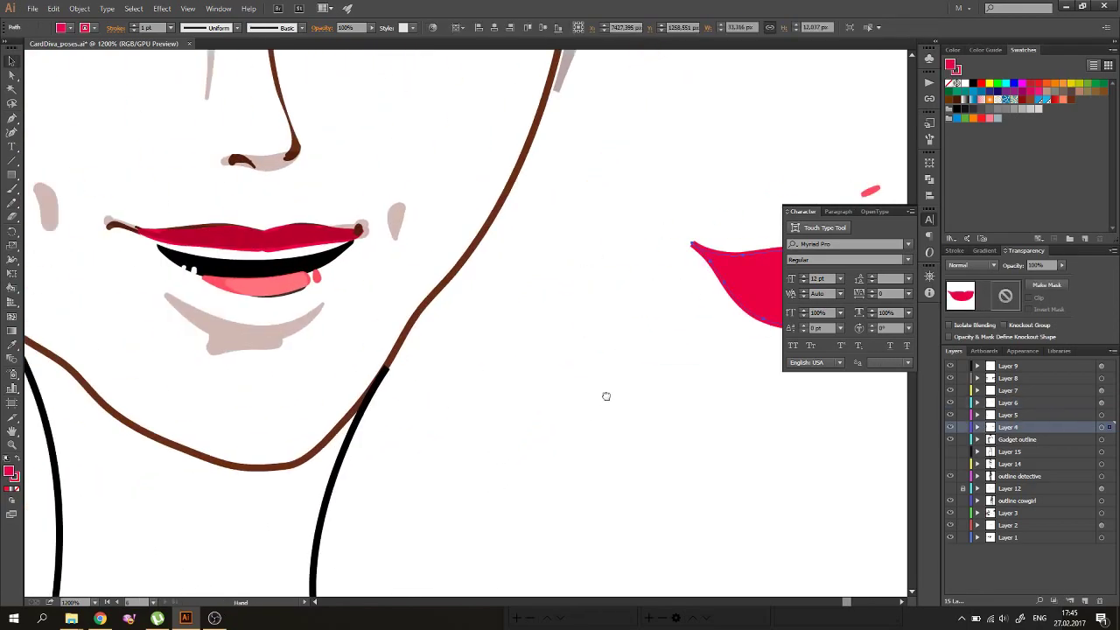
scroll(525, 377, "left", 3)
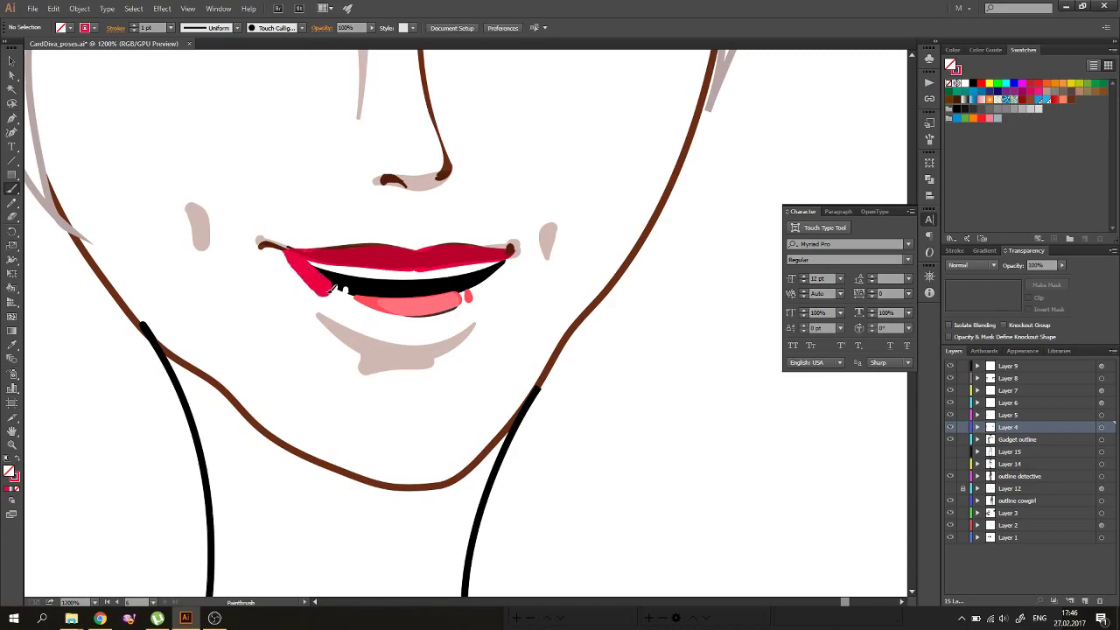
scroll(278, 215, "down", 1)
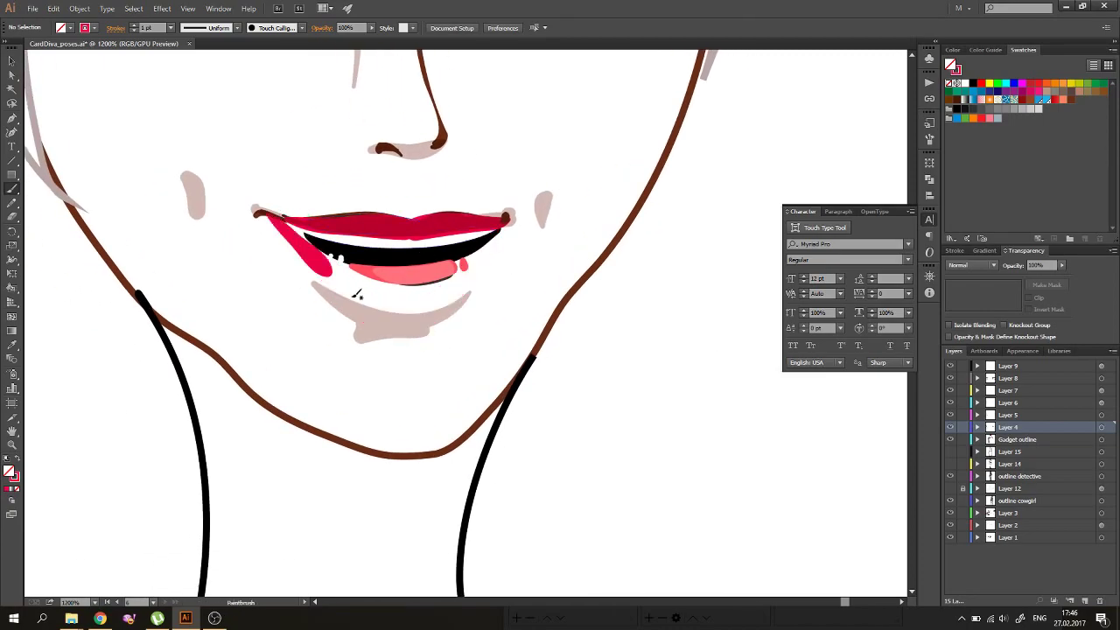
left_click_drag(269, 214, 504, 220)
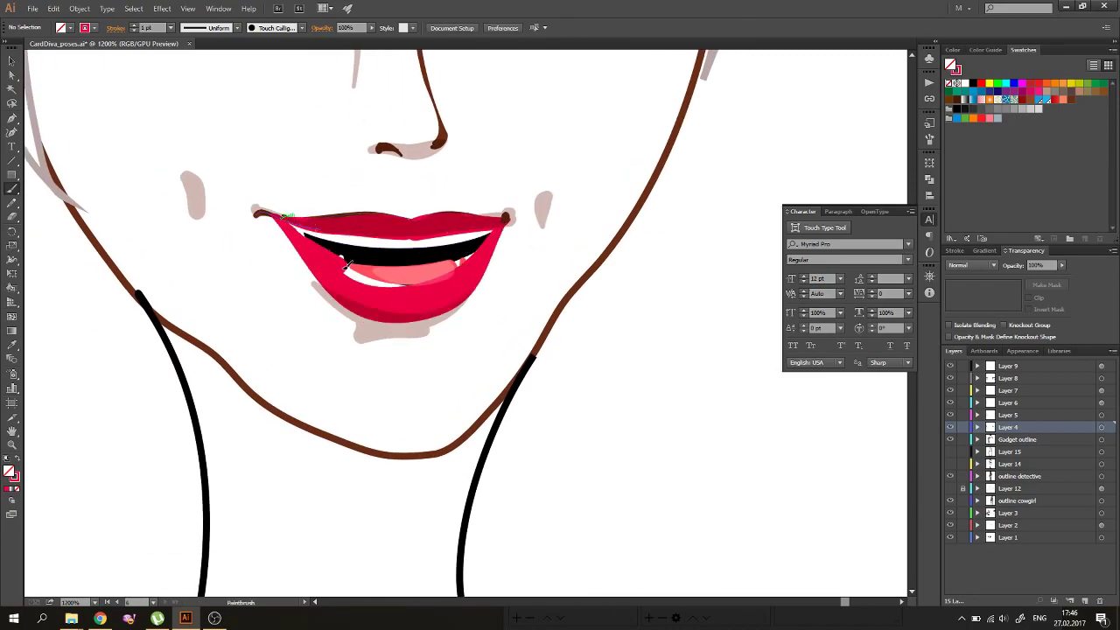
key("ctrl+z")
key("b")
Step: Select the tongue highlight and the small white highlight on the lip
left_click(444, 280)
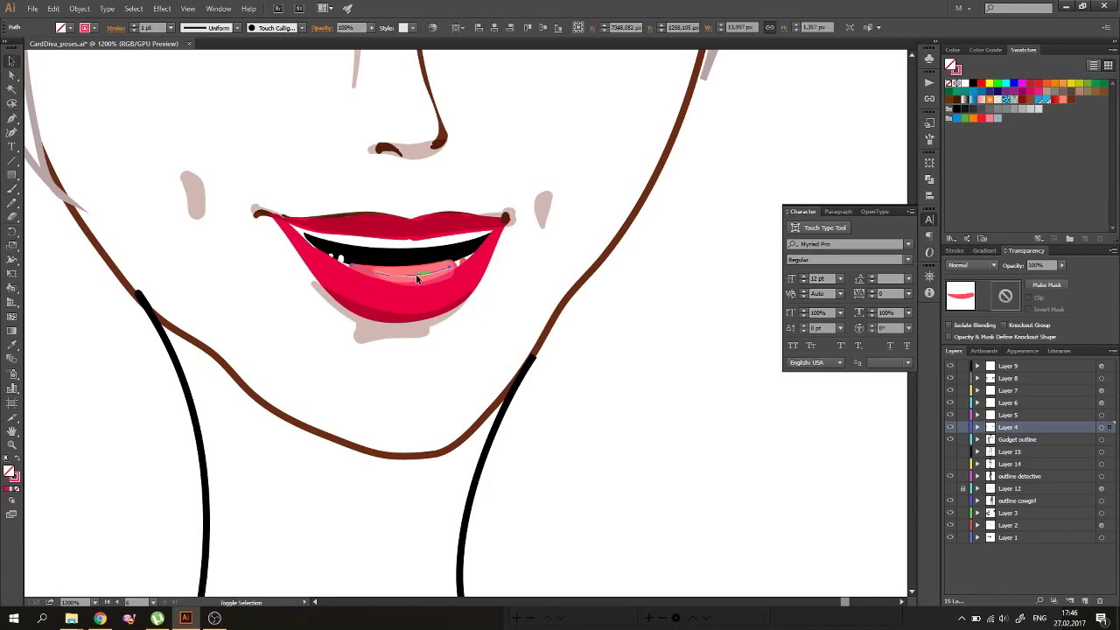
scroll(339, 298, "up", 1)
left_click(326, 275)
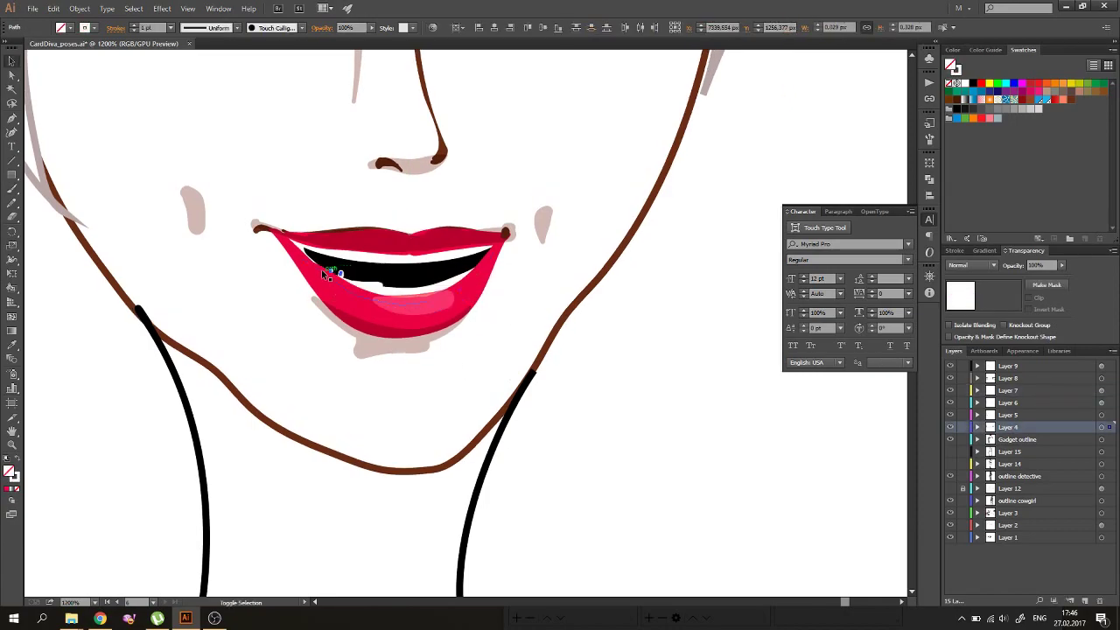
key("ctrl+minus")
key("ctrl+plus")
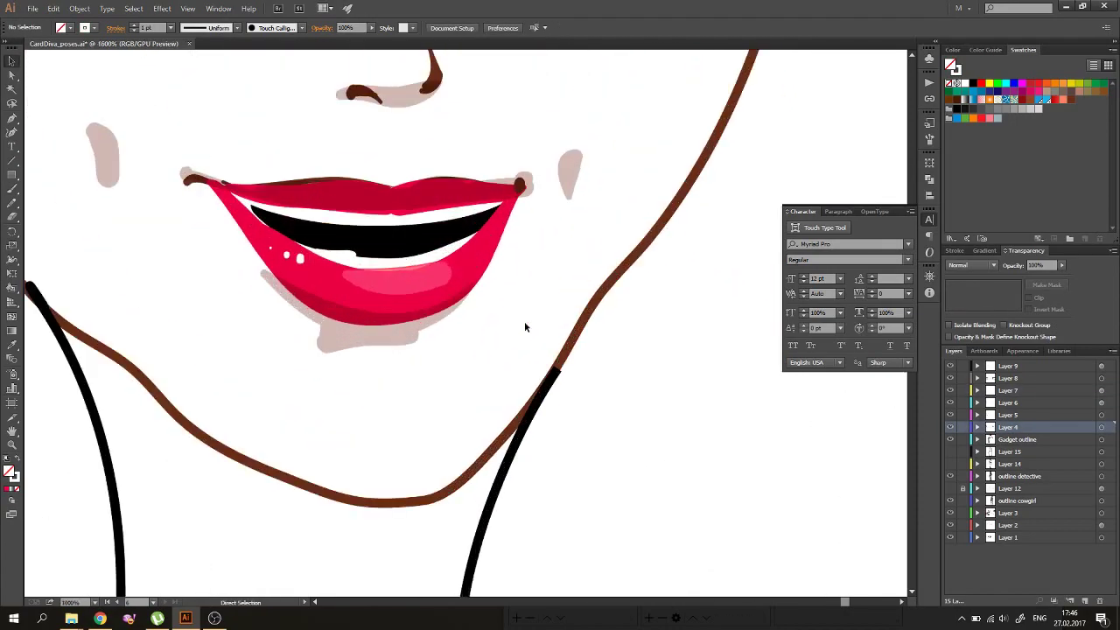
Step: Drag the black mouth opening's lower edge down, then select the lower-lip highlight
key("a")
left_click(376, 249)
left_click_drag(349, 252, 440, 253)
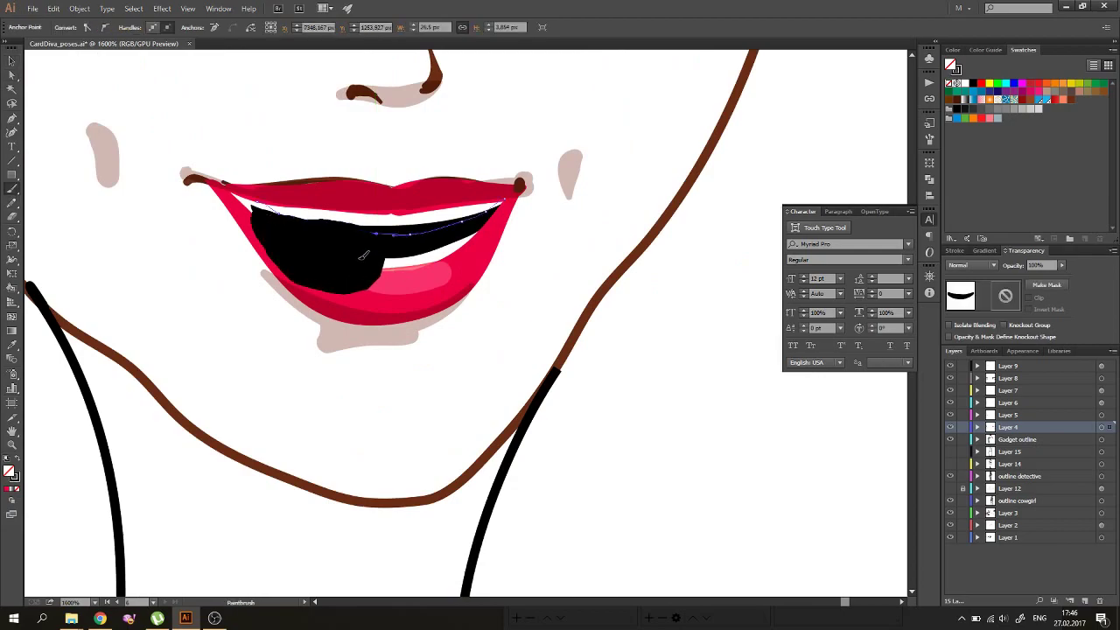
key("ctrl+minus")
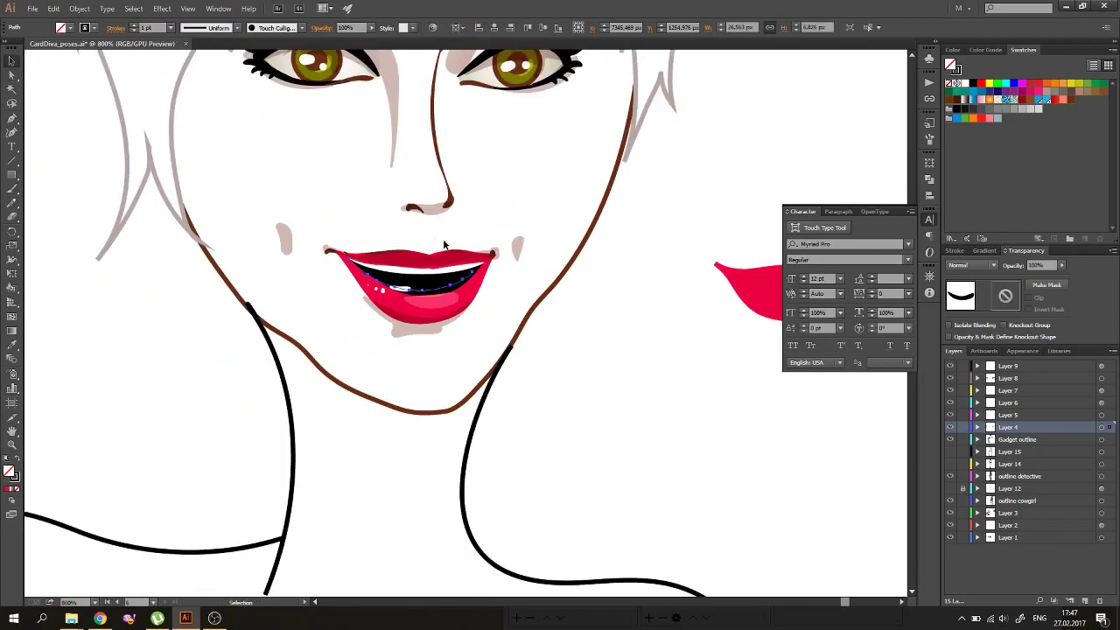
left_click(401, 297)
Step: Clear the selection and zoom out to survey the artboards and pose sketches
key("ctrl+minus")
key("ctrl+minus")
key("ctrl+minus")
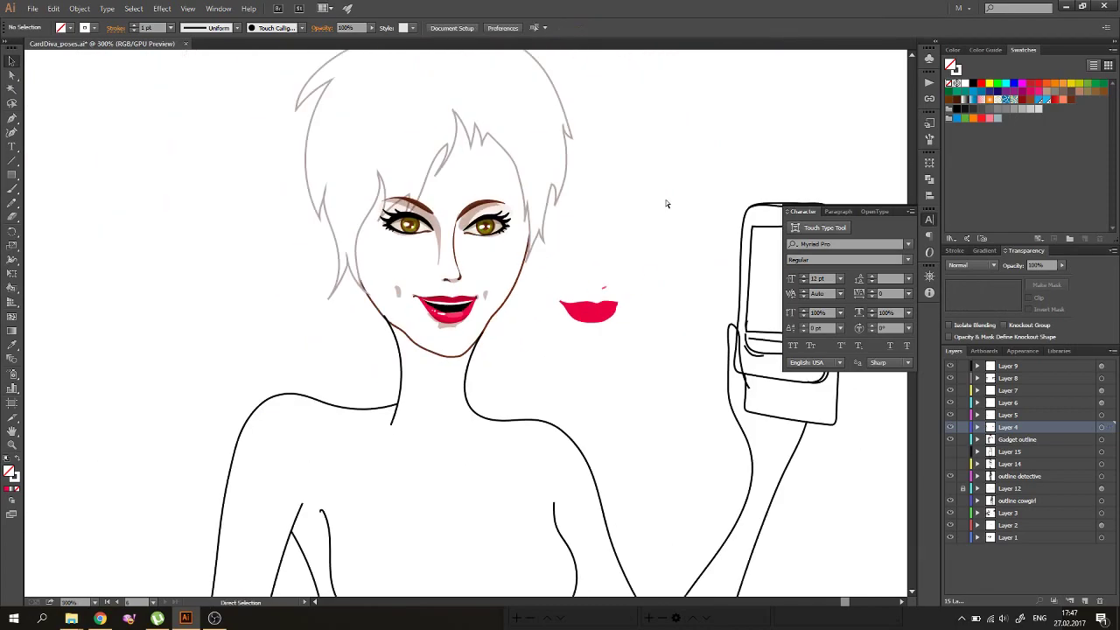
key("ctrl+minus")
left_click(666, 204)
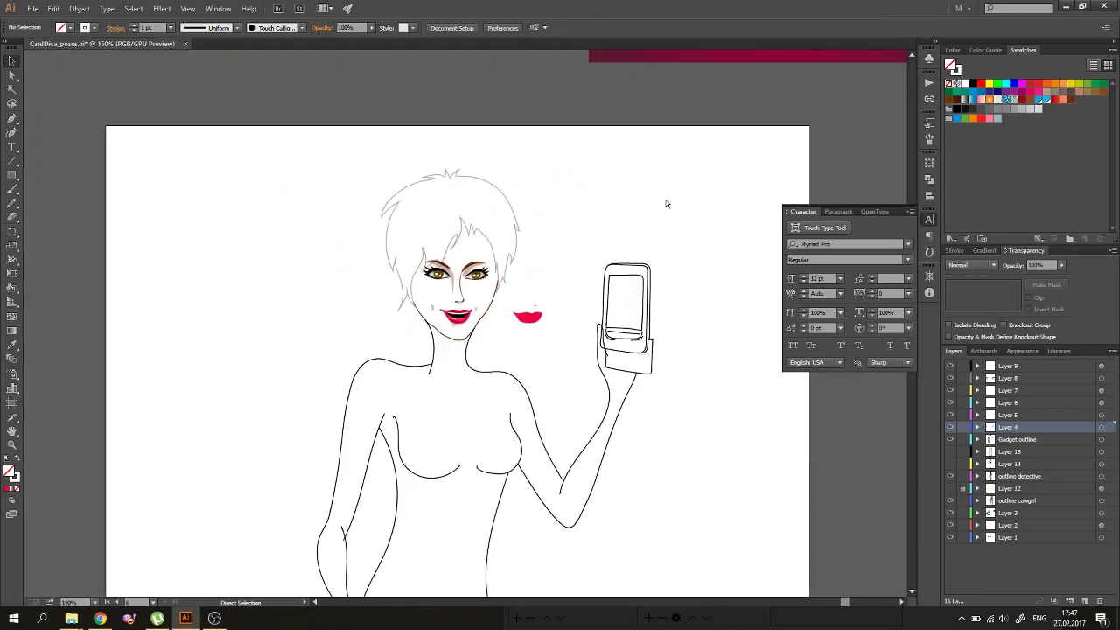
key("ctrl+minus")
key("ctrl+minus")
key("ctrl+minus")
scroll(640, 327, "down", 5)
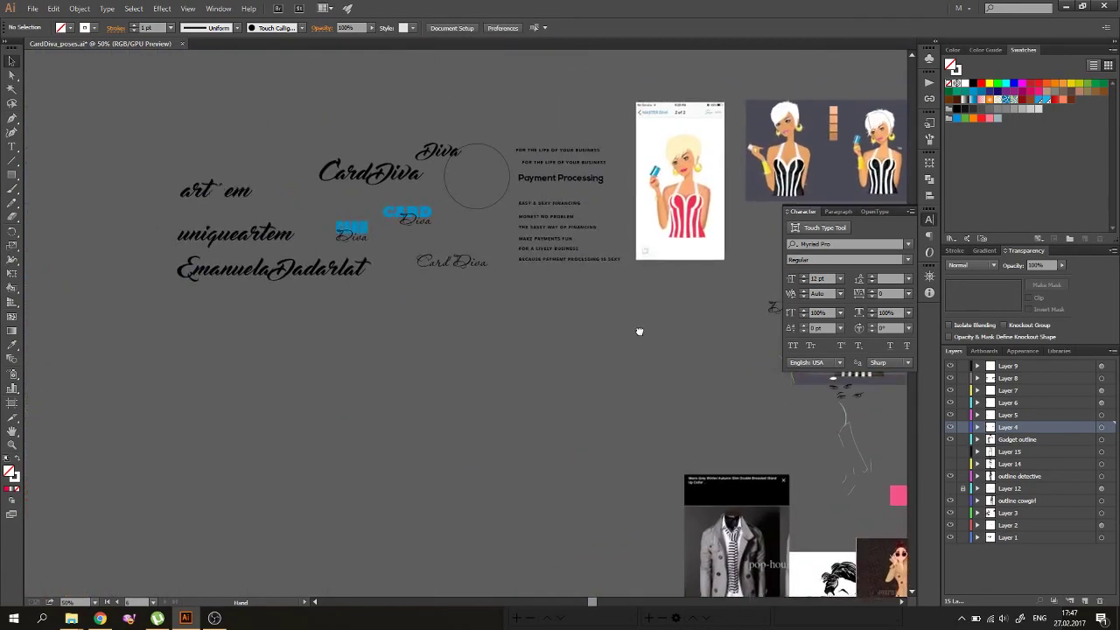
scroll(497, 362, "down", 10)
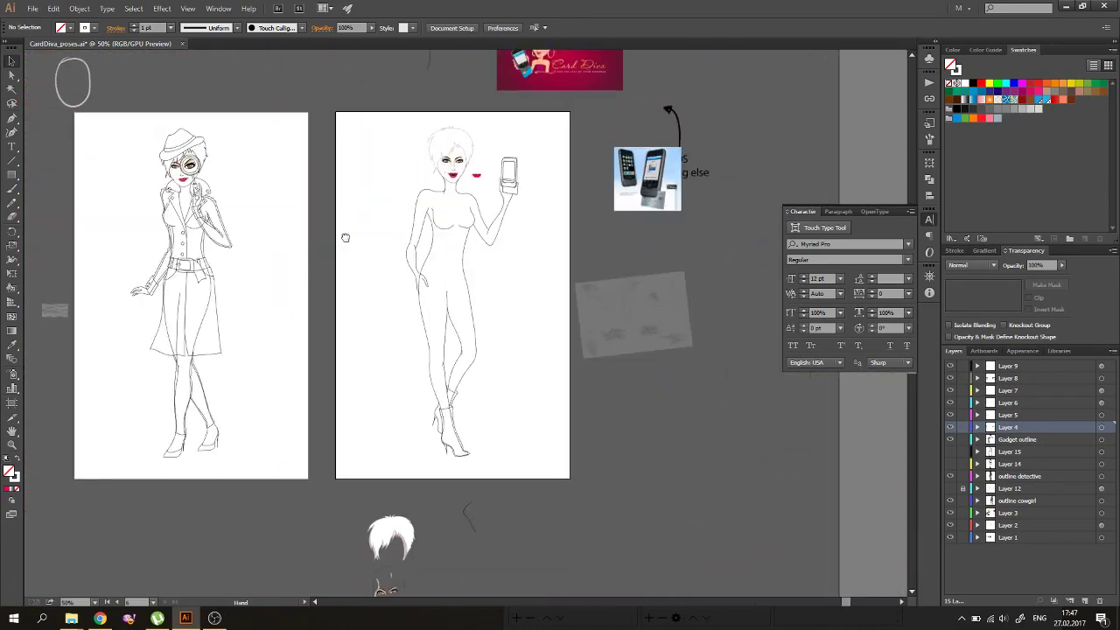
key("ctrl+plus")
key("ctrl+plus")
key("ctrl+plus")
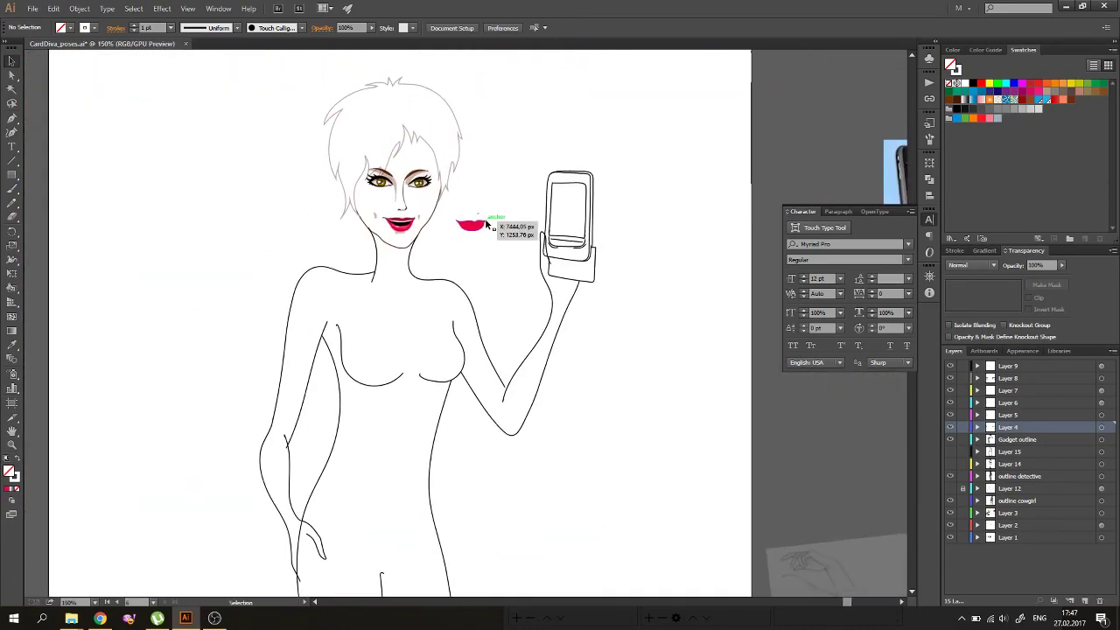
key("ctrl+minus")
left_click_drag(332, 292, 482, 253)
key("ctrl+minus")
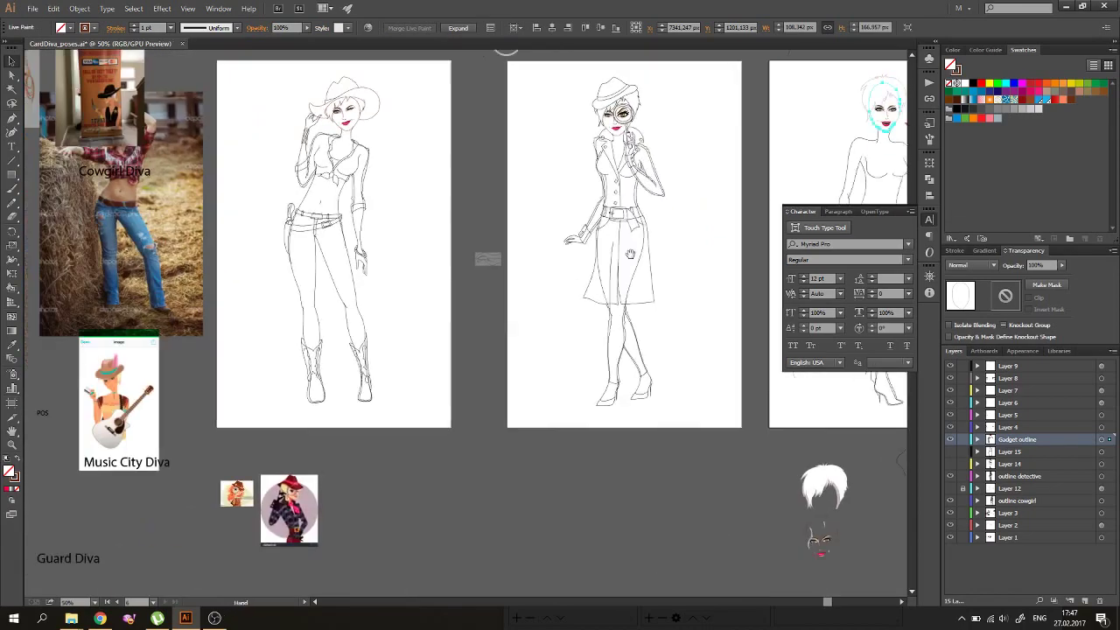
scroll(283, 336, "down", 5)
scroll(283, 336, "up", 2)
Step: Select the left eye and a mouth piece and move them onto another layer
key("ctrl+plus")
key("ctrl+plus")
key("ctrl+plus")
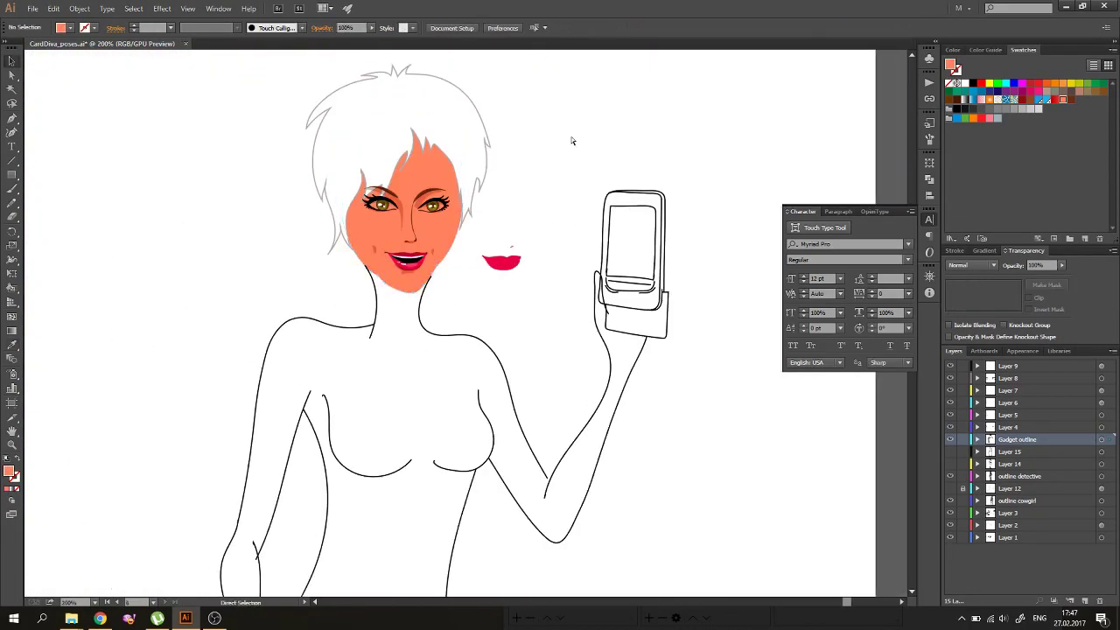
key("ctrl+plus")
key("ctrl+plus")
left_click_drag(505, 214, 505, 260)
left_click(280, 92)
left_click(323, 144)
left_click(355, 239, "shift")
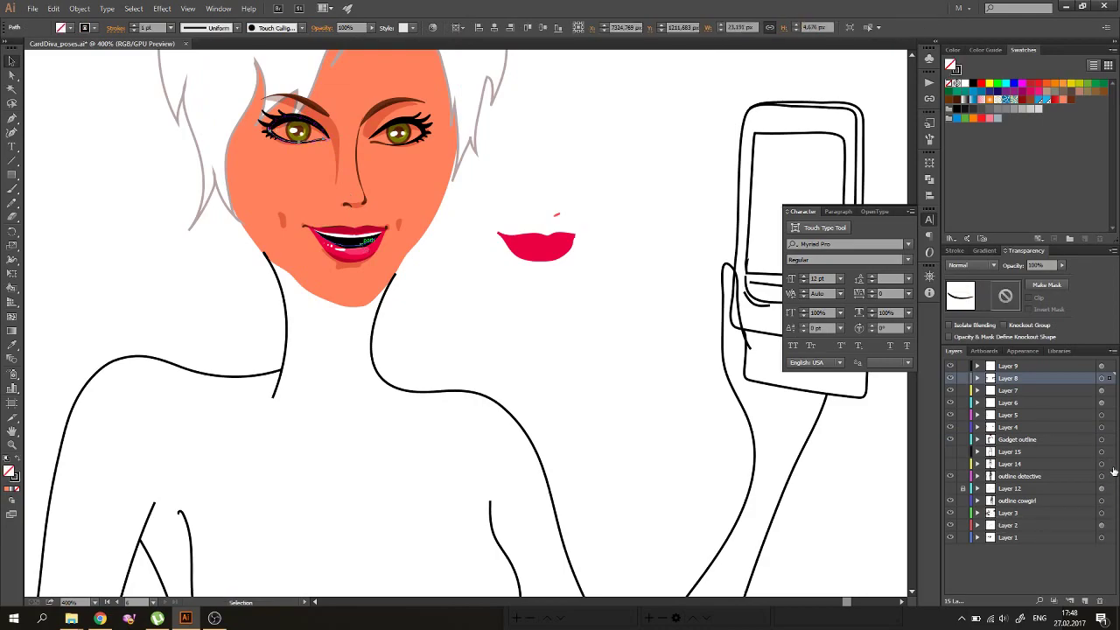
mouse_move(1111, 479)
left_mouse_down()
mouse_move(1106, 368)
mouse_move(1111, 446)
left_mouse_up()
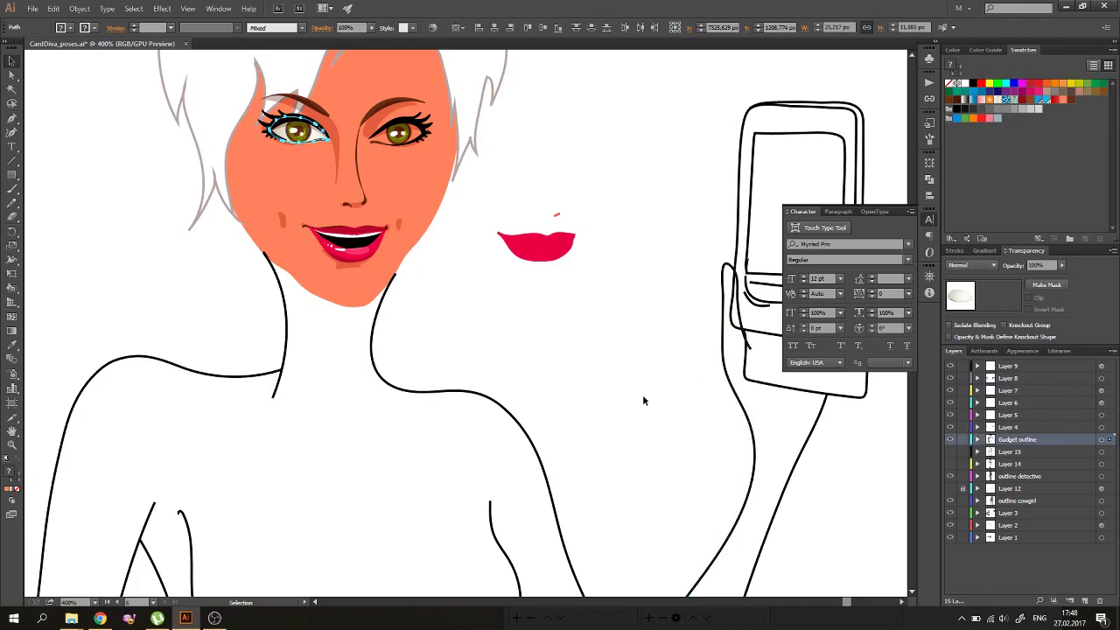
left_click_drag(643, 395, 616, 496)
left_click(375, 235)
key("ctrl+shift+a")
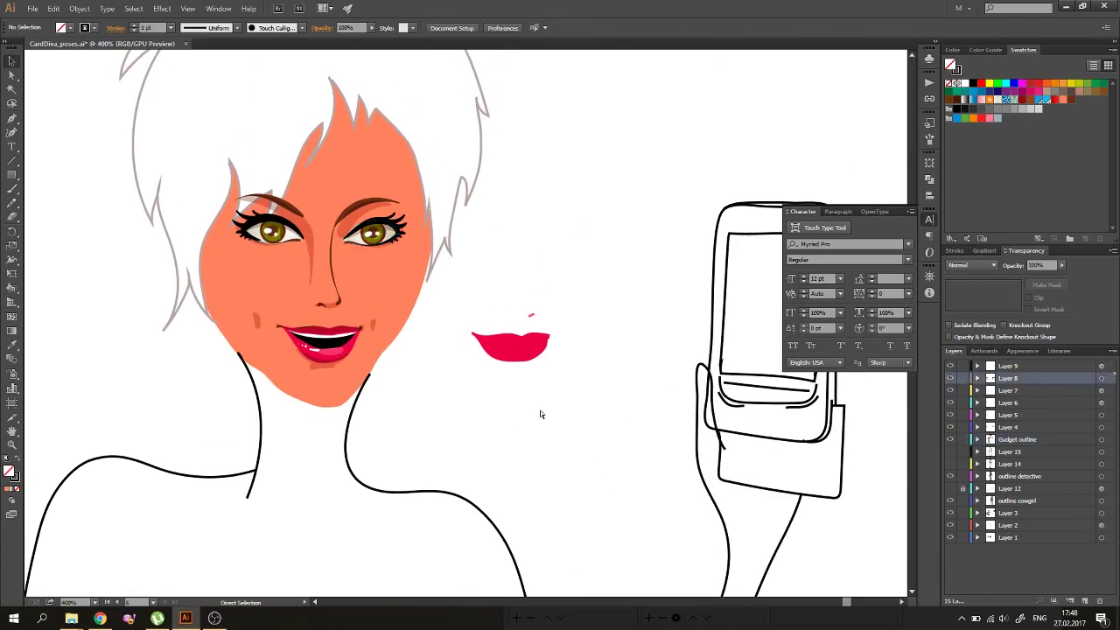
Step: Centre the figure and zoom in close on the lips
key("ctrl+plus")
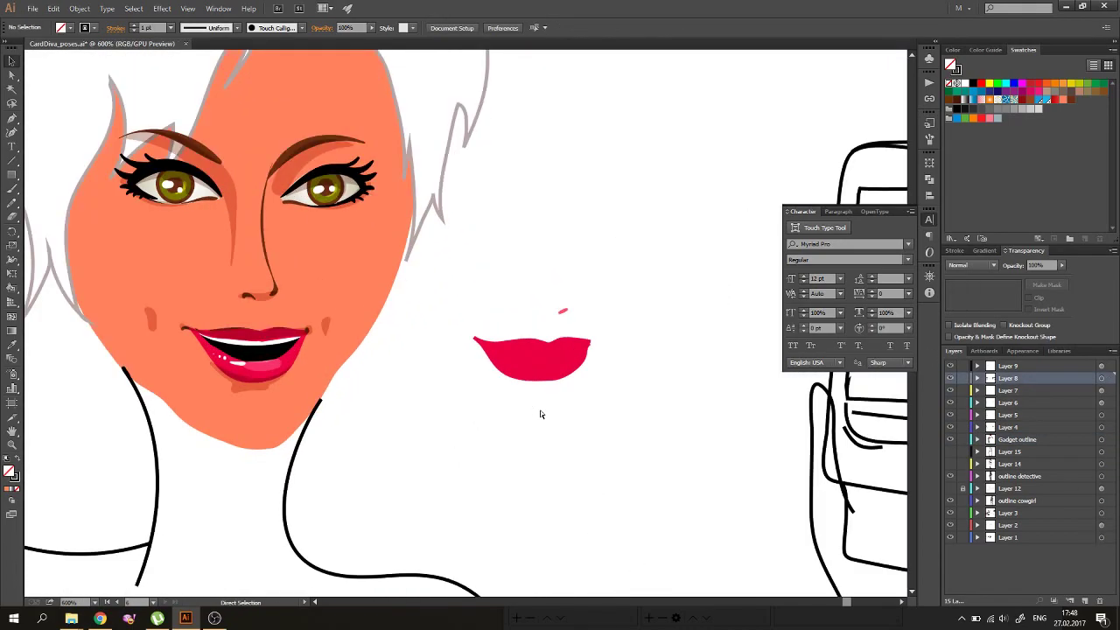
scroll(541, 414, "down", 2)
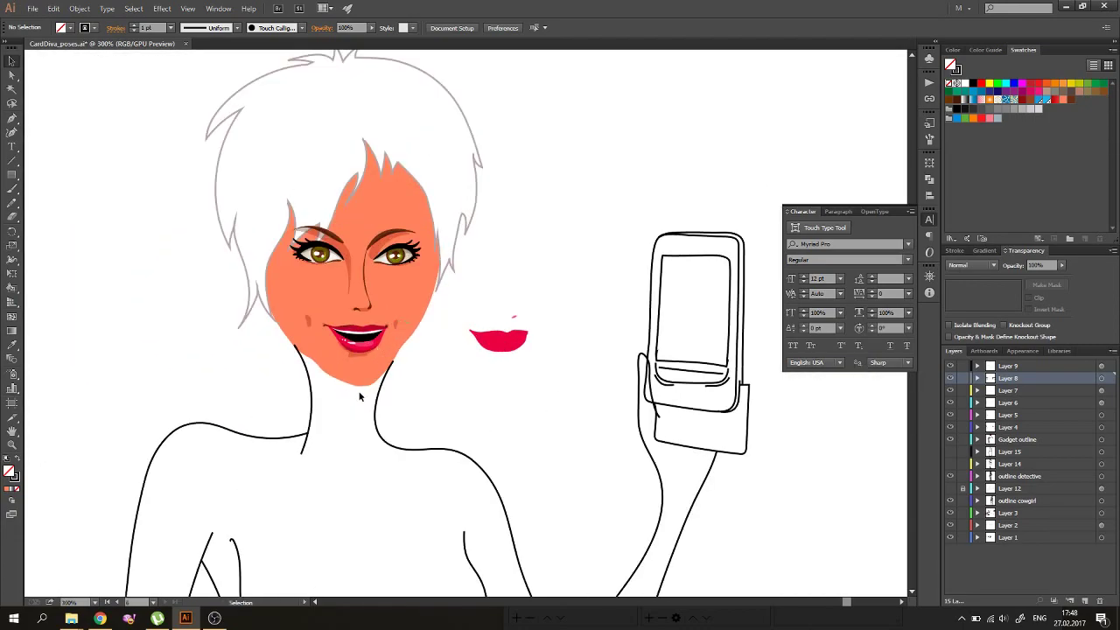
left_click(468, 410)
left_click_drag(468, 410, 412, 412)
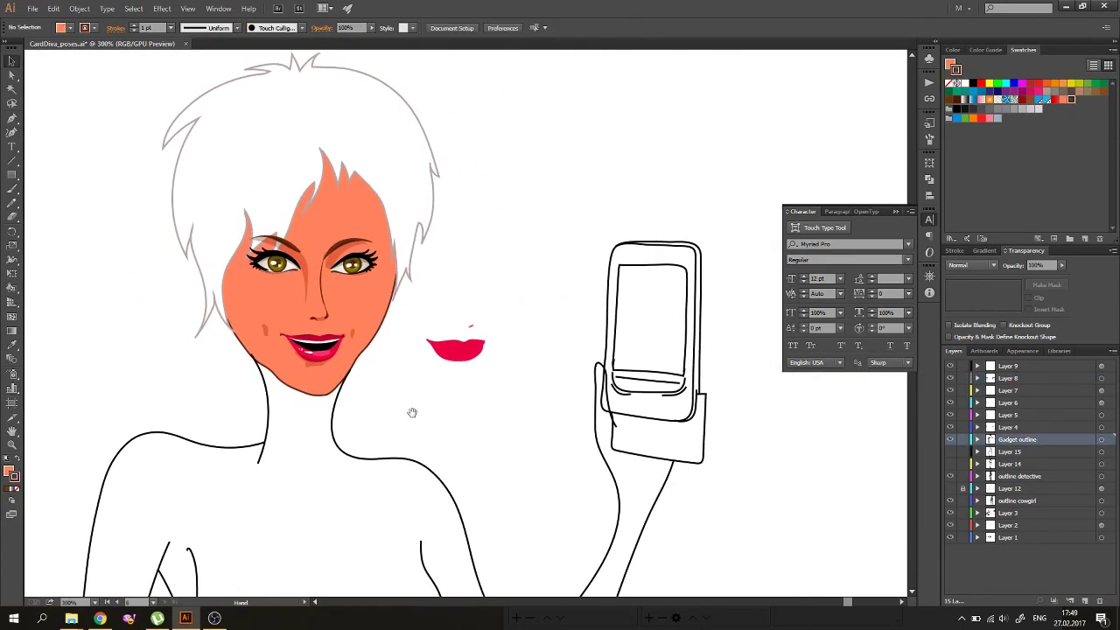
key("ctrl+plus")
scroll(272, 395, "down", 3)
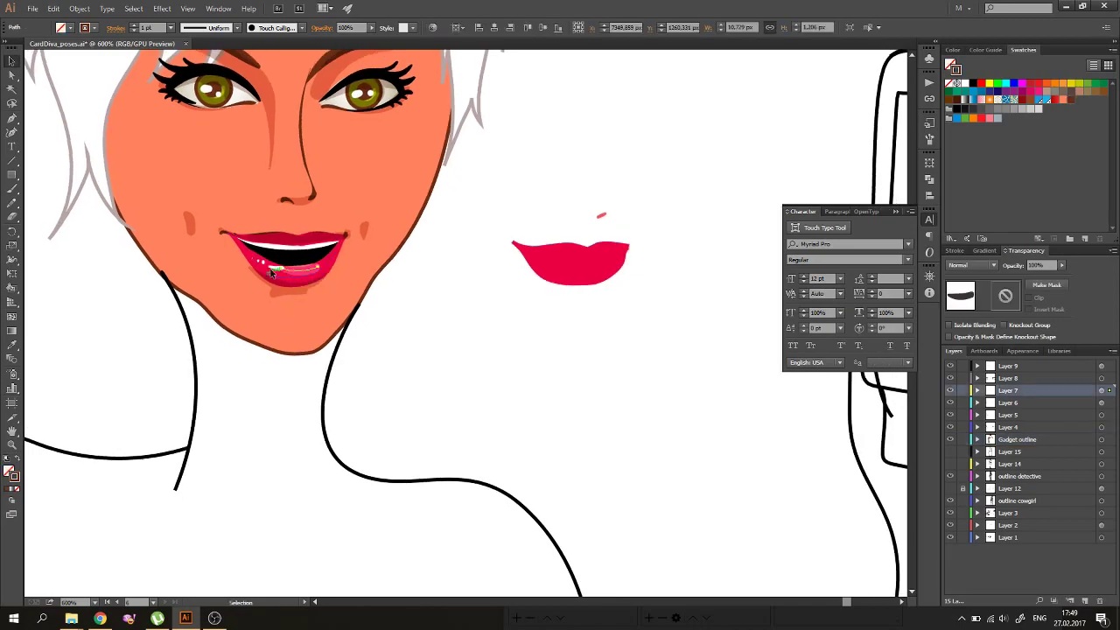
Step: Erase the overhang at the lips' right corner with the Eraser
left_click(367, 263)
key("ctrl+plus")
key("ctrl+plus")
key("ctrl+plus")
key("a")
left_click(496, 208)
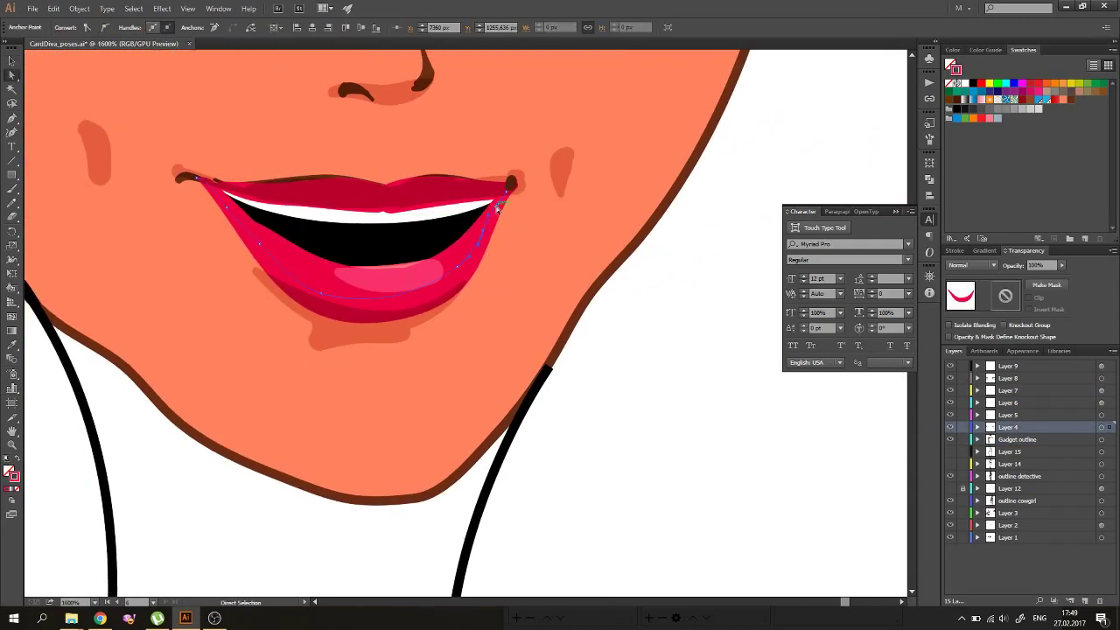
key("shift+e")
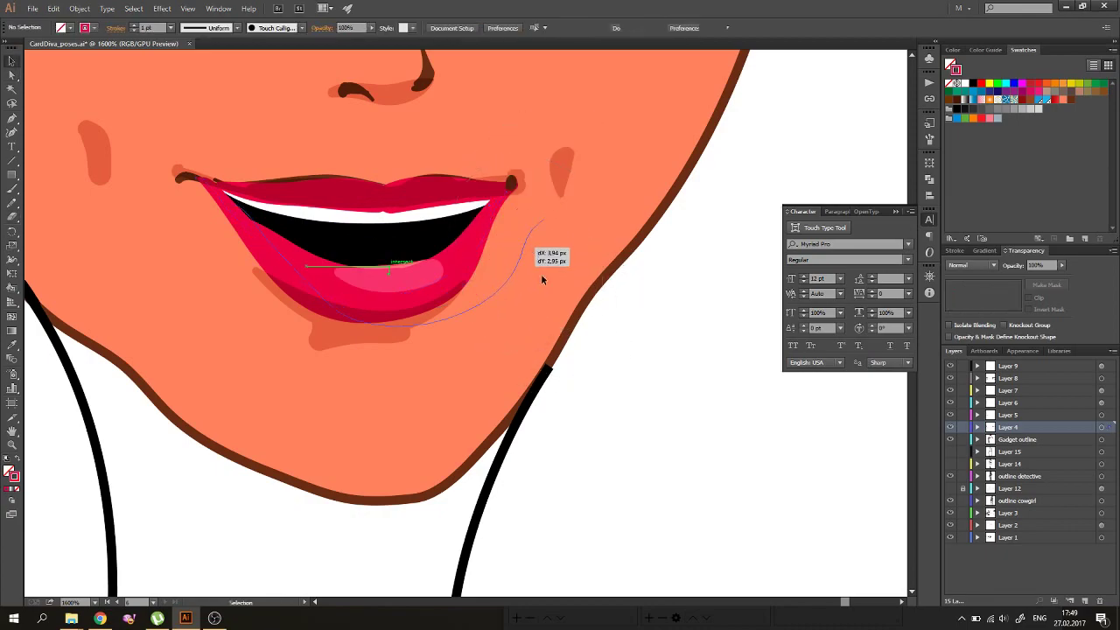
left_click_drag(520, 197, 523, 202)
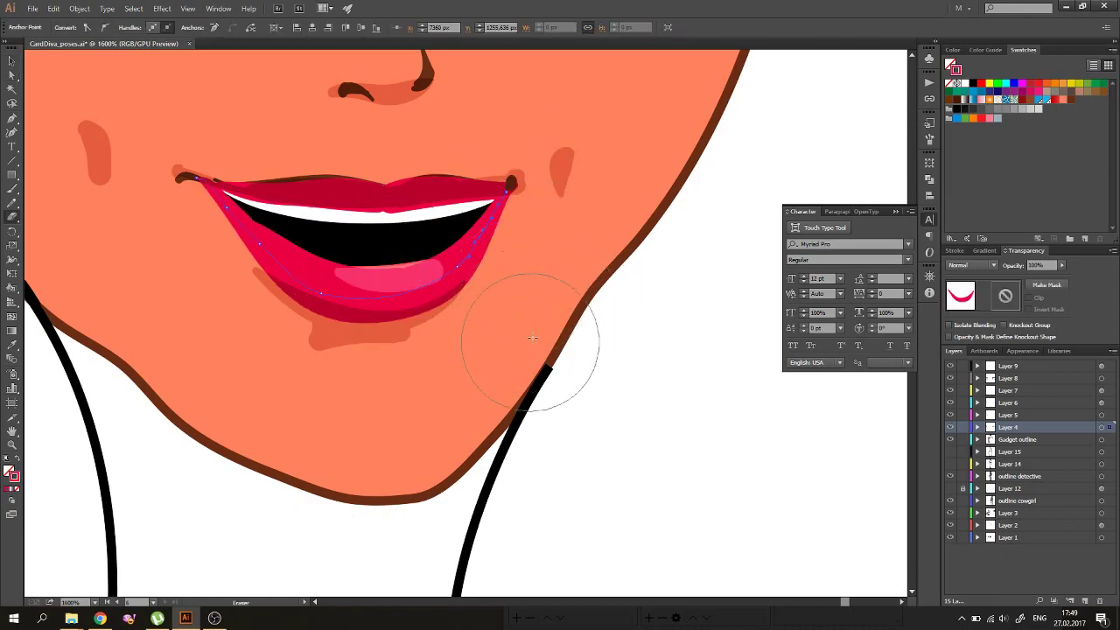
key("v")
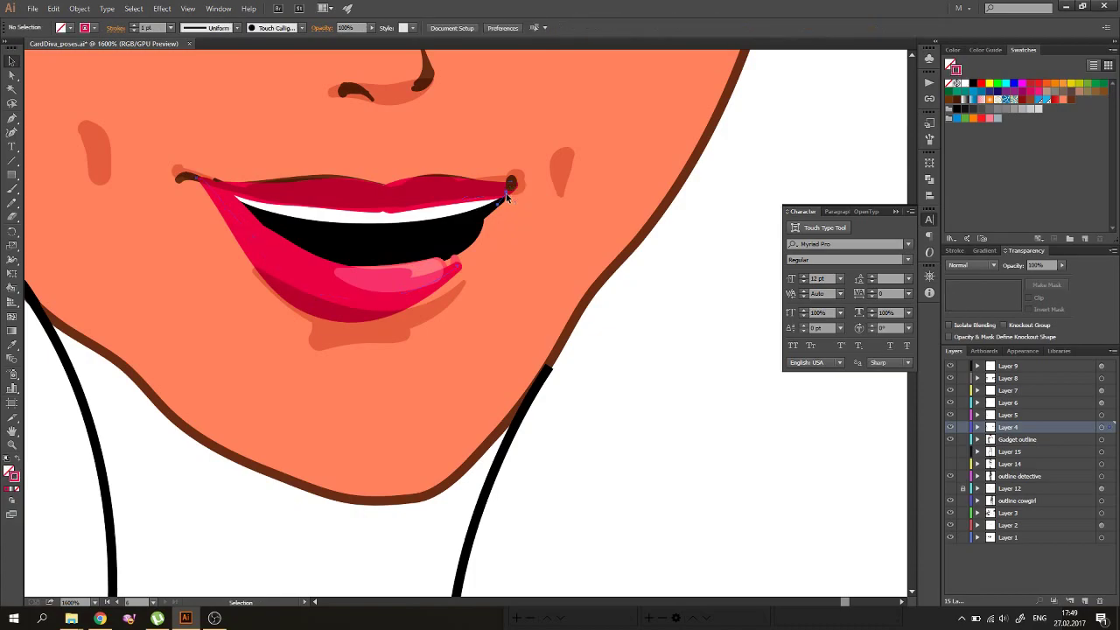
Step: Select the red lower-lip shape and cut it off the mouth
left_click(264, 302)
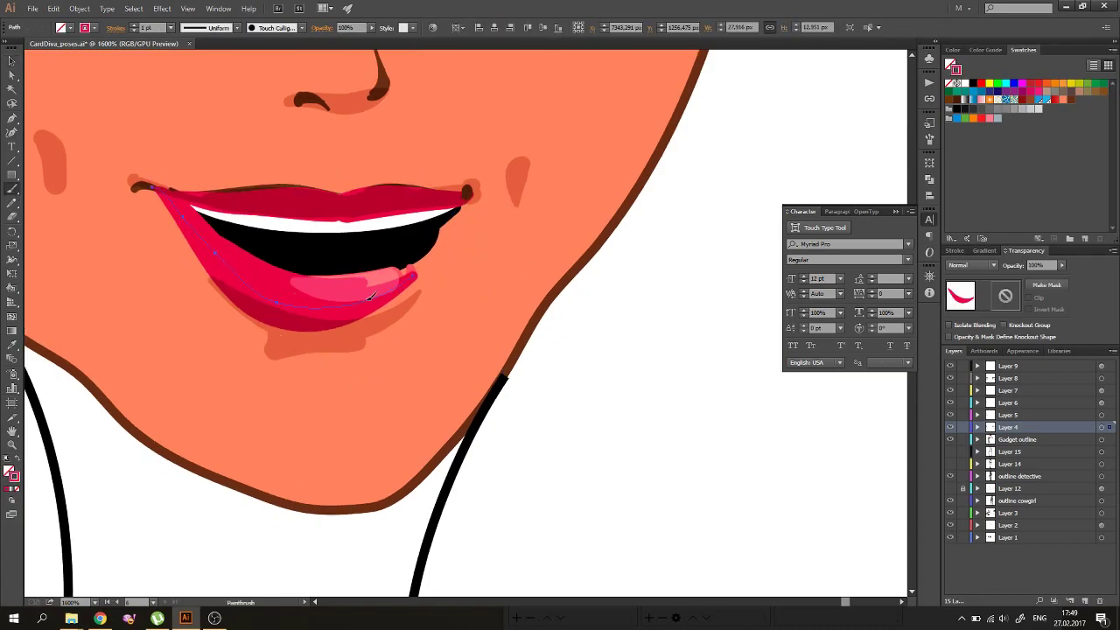
key("ctrl+shift+a")
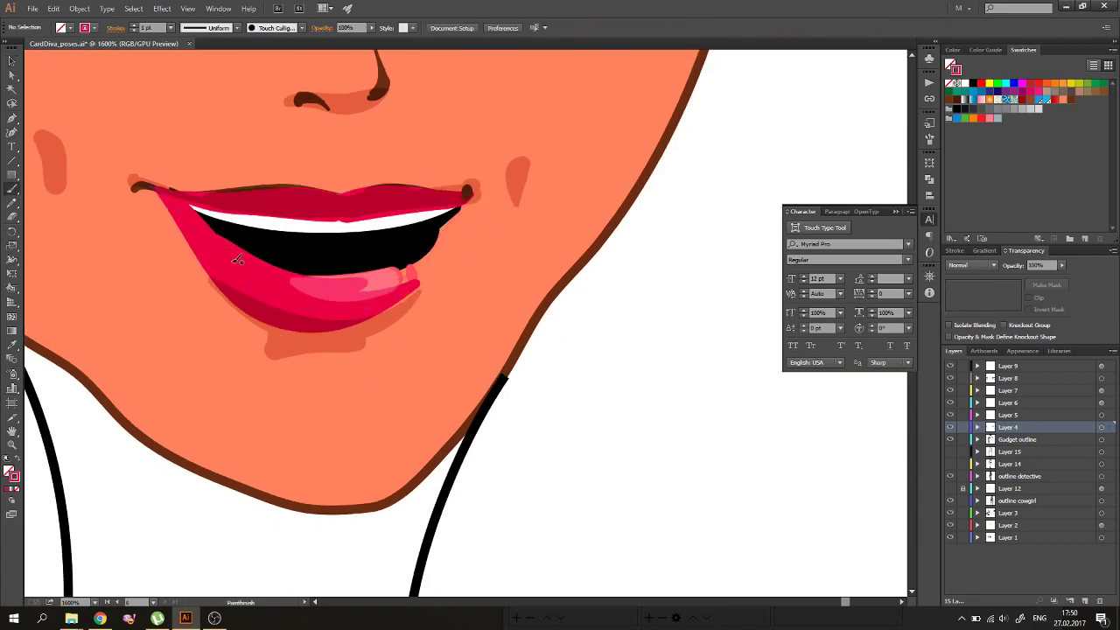
key("v")
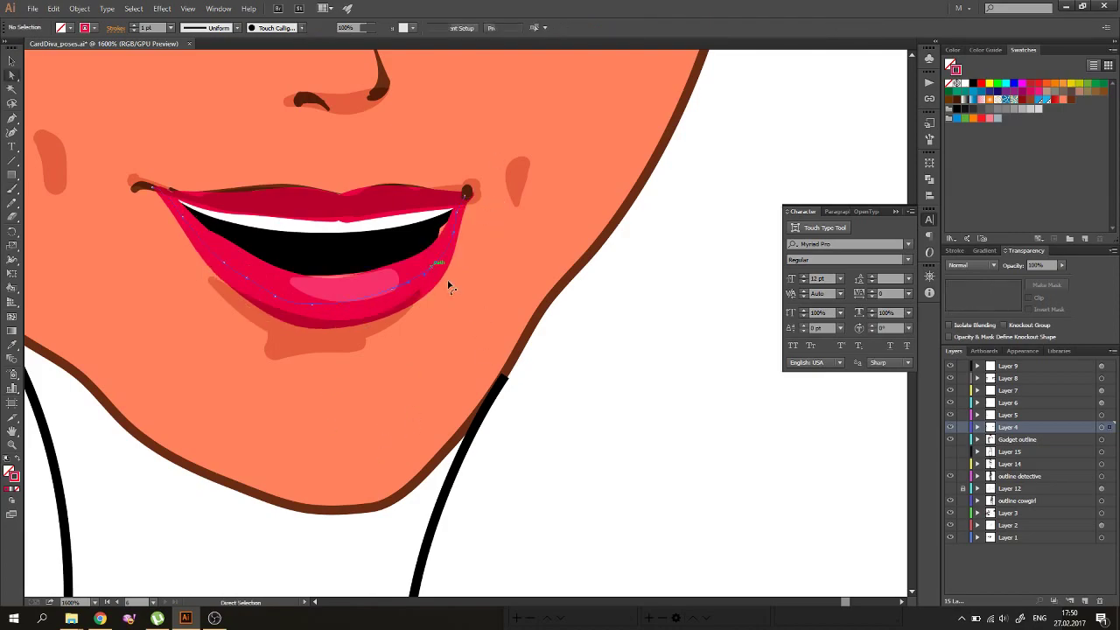
left_click(444, 259)
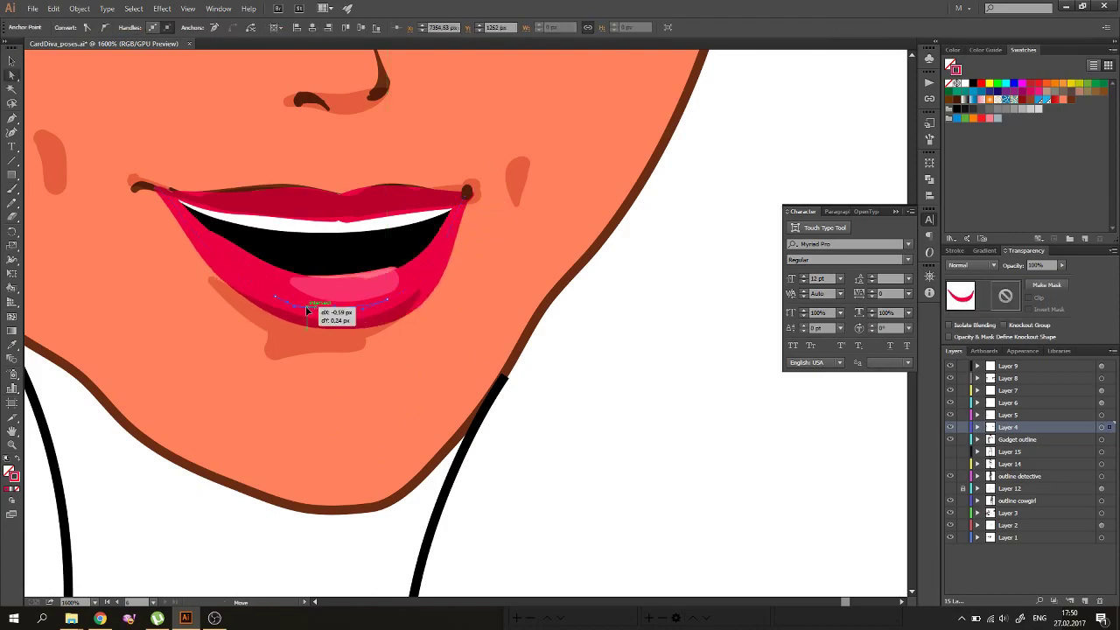
key("ctrl+shift+a")
key("ctrl+minus")
key("v")
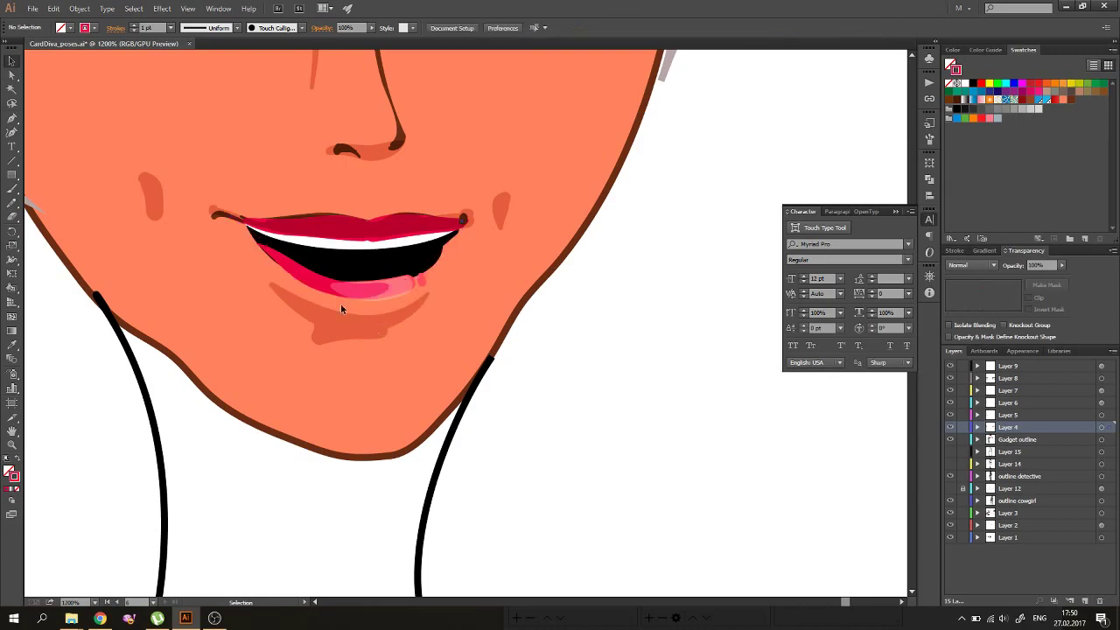
key("ctrl+z")
scroll(405, 357, "down", 1)
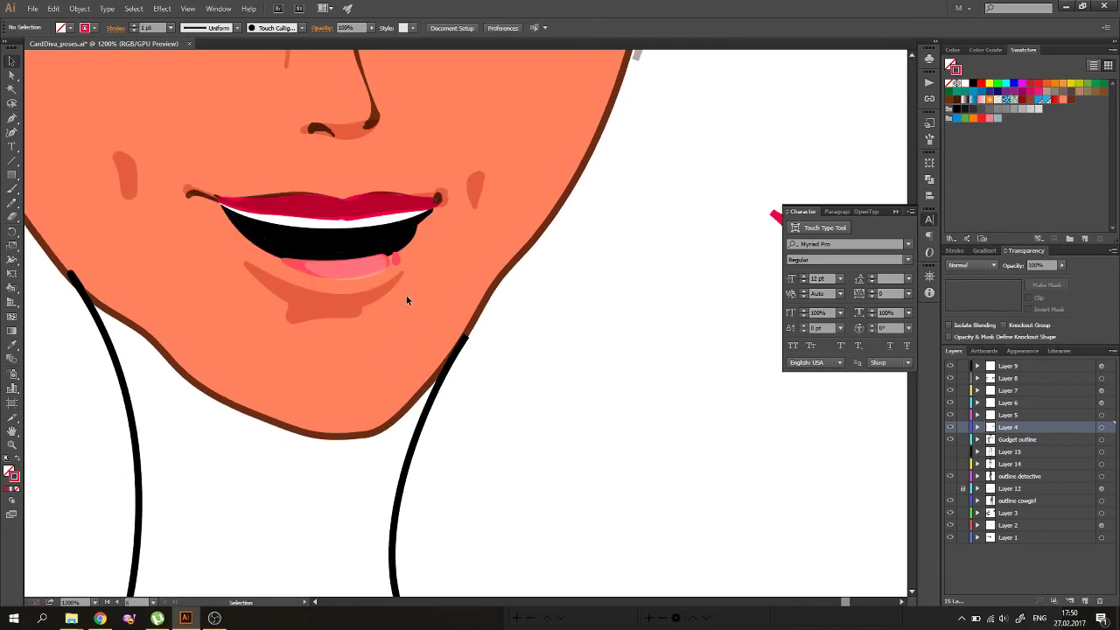
Step: Paste the old pink lower-lip shape beside the chin
scroll(403, 333, "up", 1)
key("ctrl+z")
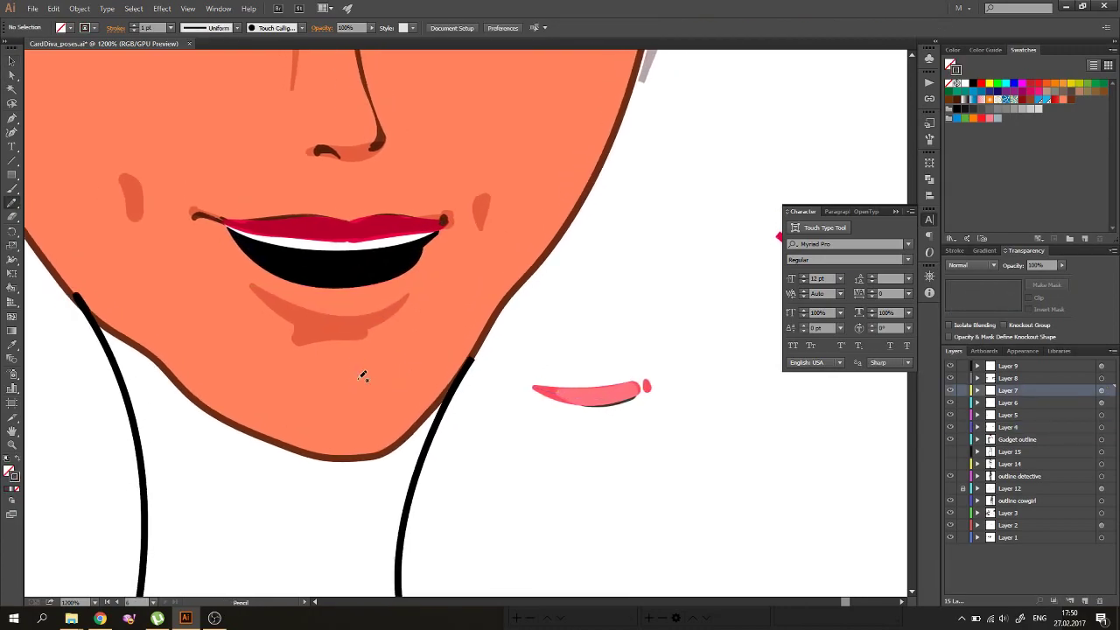
key("ctrl+z")
key("ctrl+shift+z")
Step: Brush a new red lower lip, replacing the first pink stroke
left_click_drag(347, 260, 556, 267)
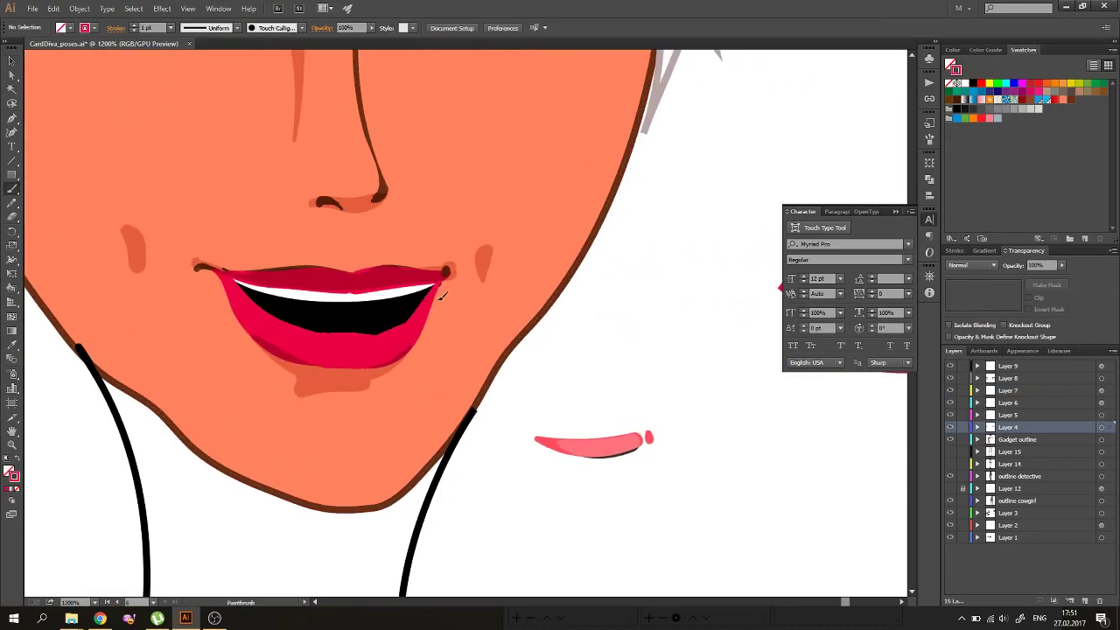
scroll(442, 297, "down", 3)
scroll(459, 260, "up", 3)
key("ctrl+z")
mouse_move(223, 267)
left_mouse_down()
mouse_move(355, 349)
mouse_move(448, 266)
left_mouse_up()
scroll(462, 301, "down", 4)
scroll(462, 301, "up", 3)
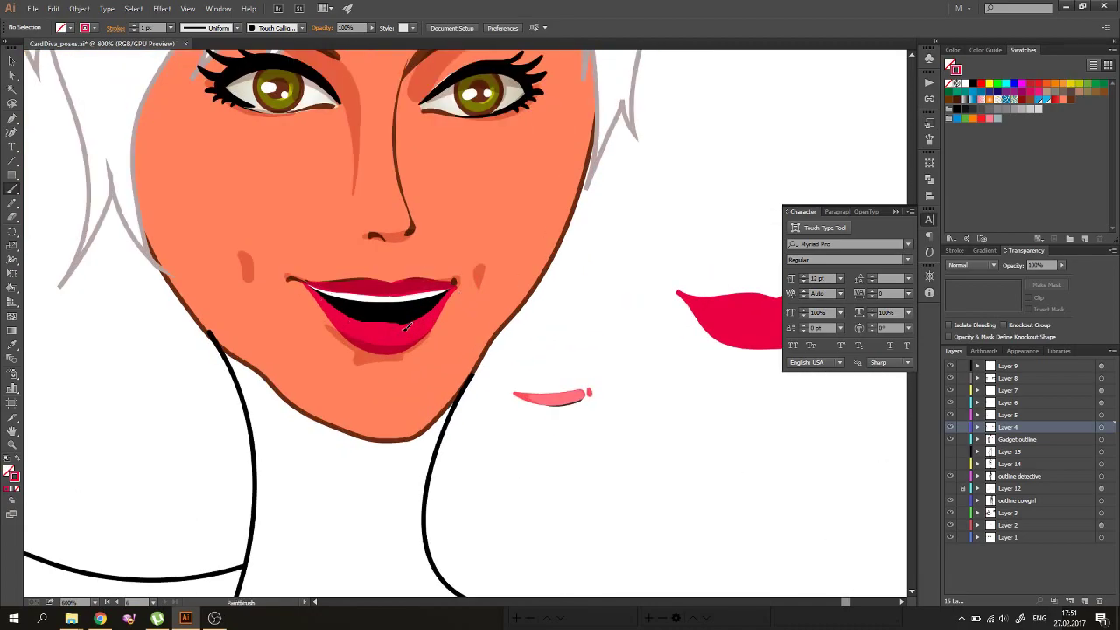
key("ctrl+plus")
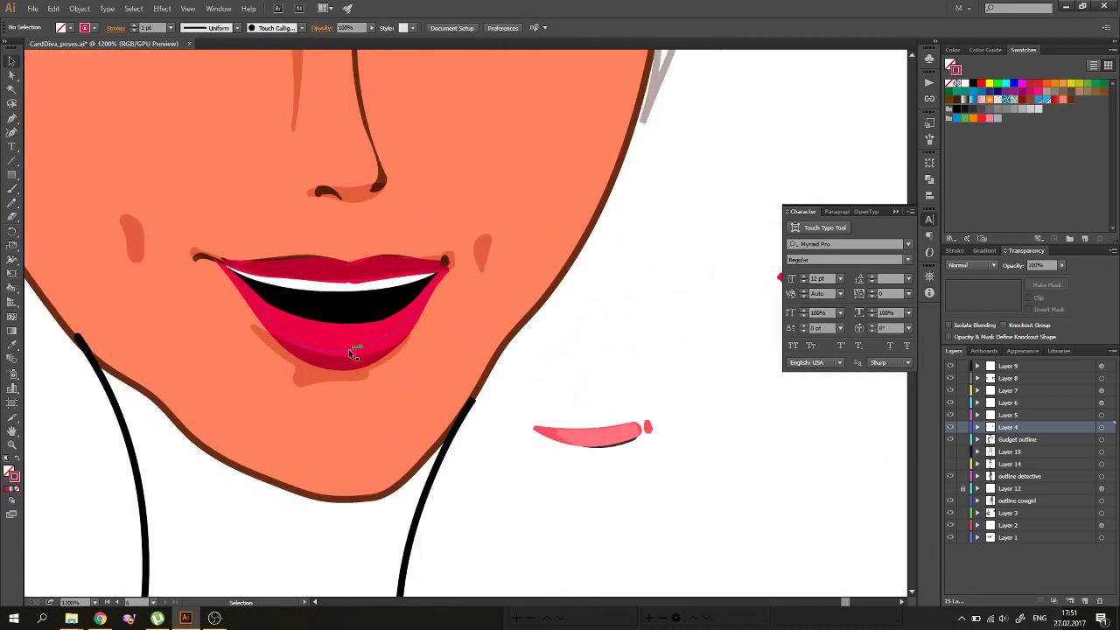
Step: Select the new lower-lip stroke and adjust its anchor points
left_click(349, 349)
key("a")
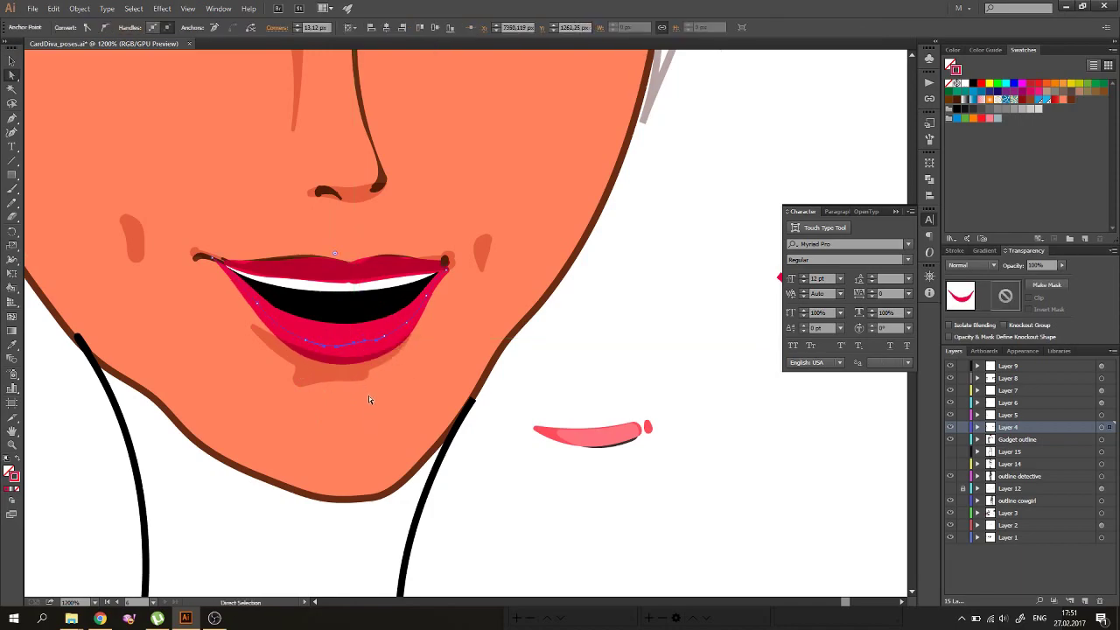
left_click(345, 427)
left_click(332, 362)
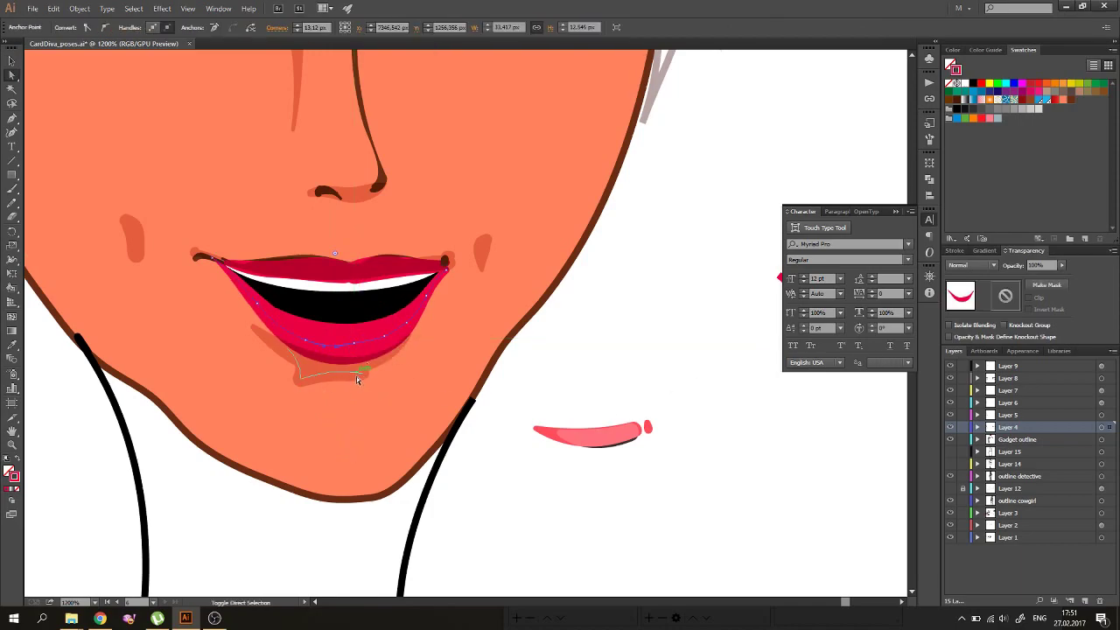
key("b")
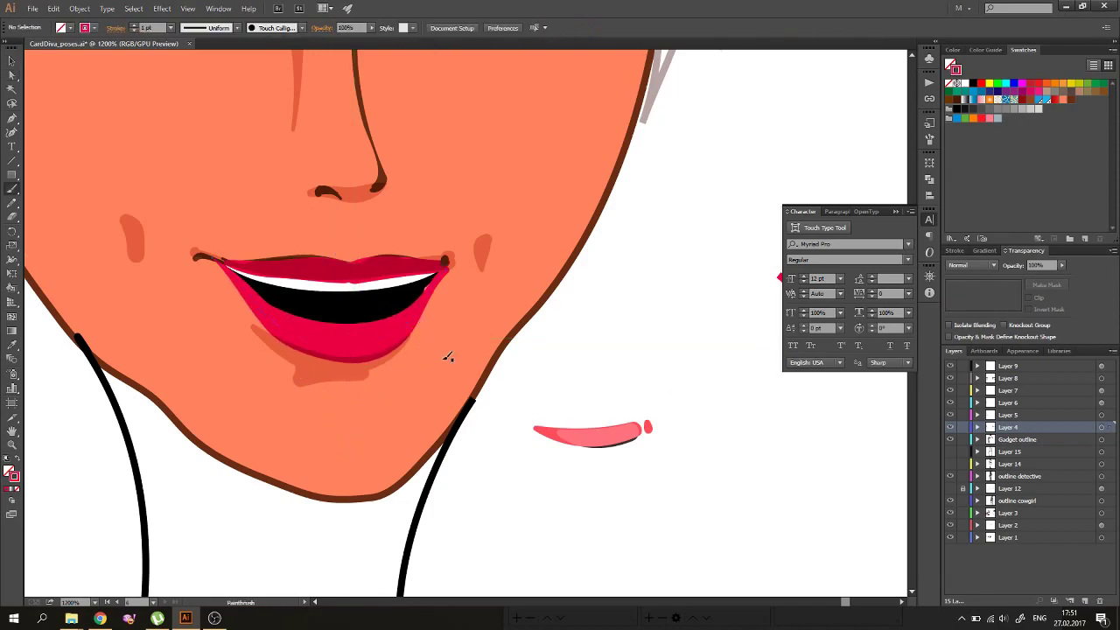
scroll(543, 354, "down", 5)
scroll(270, 458, "up", 5)
Step: Check the orange lip-shadow shape, then zoom to 2400% on the lower-lip anchors
key("v")
left_click(281, 385)
key("a")
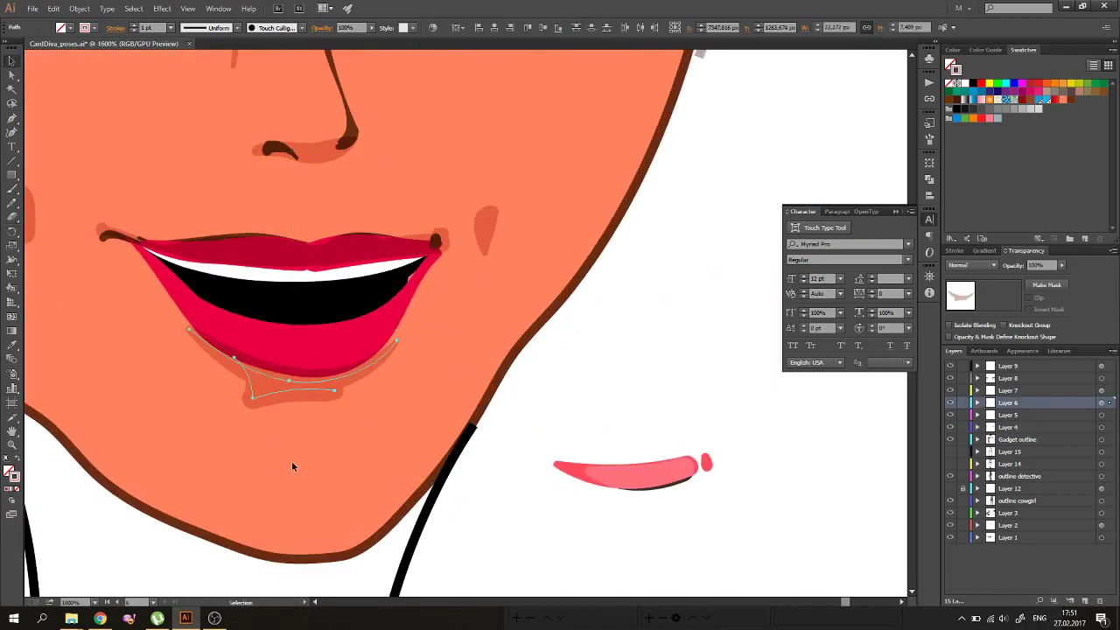
key("ctrl+minus")
key("ctrl+plus")
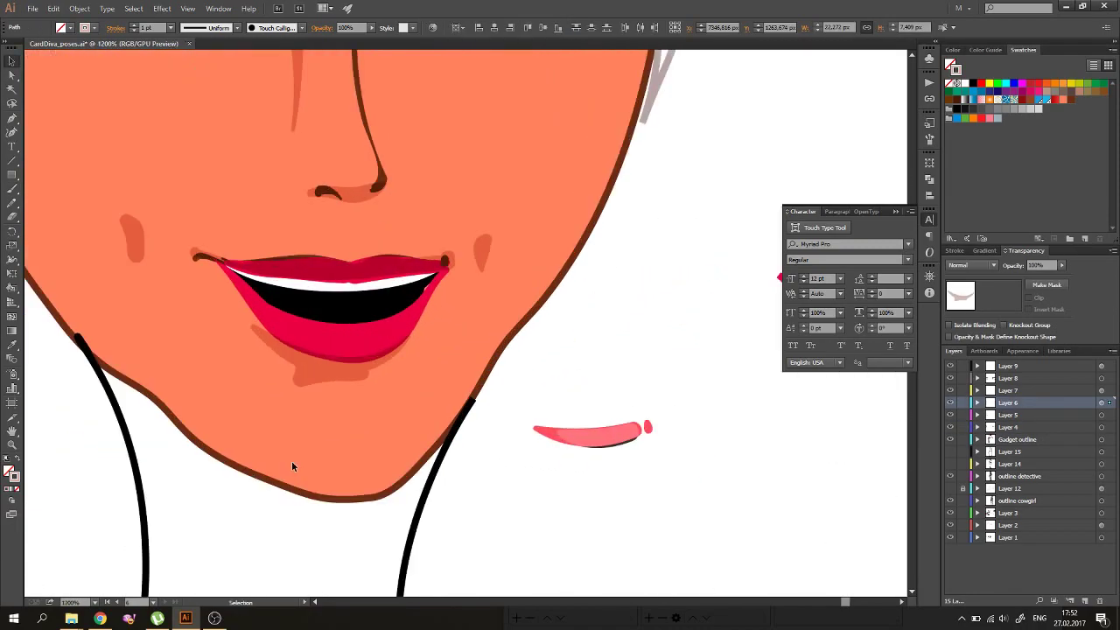
left_click(362, 342)
key("ctrl+plus")
key("ctrl+plus")
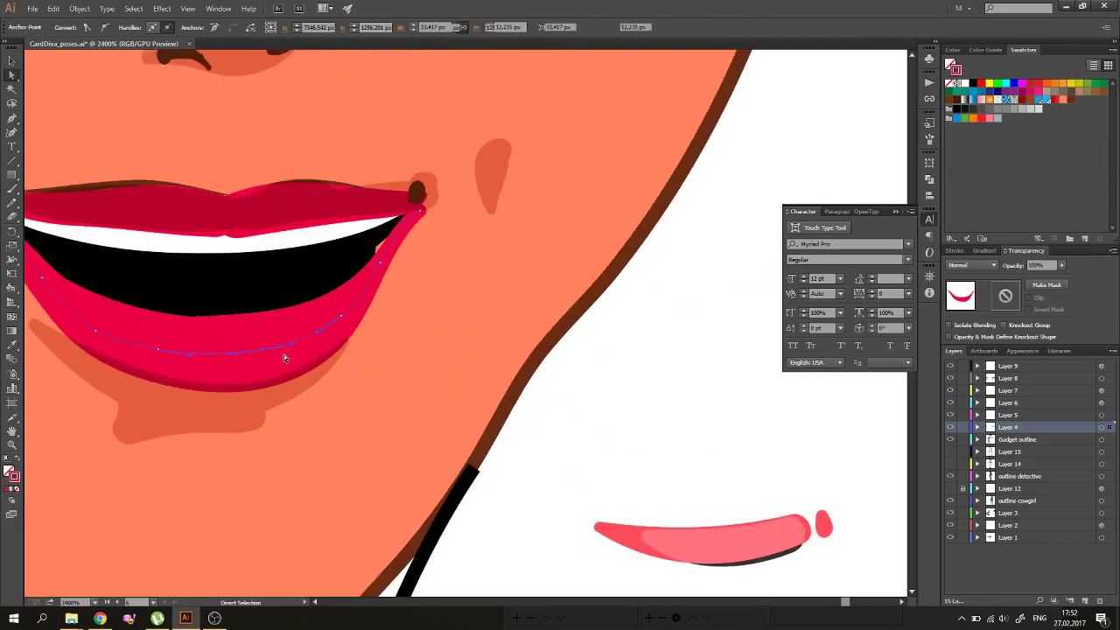
scroll(288, 358, "left", 3)
Step: Nudge a point on the teeth's lower edge and select the white teeth path
scroll(288, 445, "down", 5)
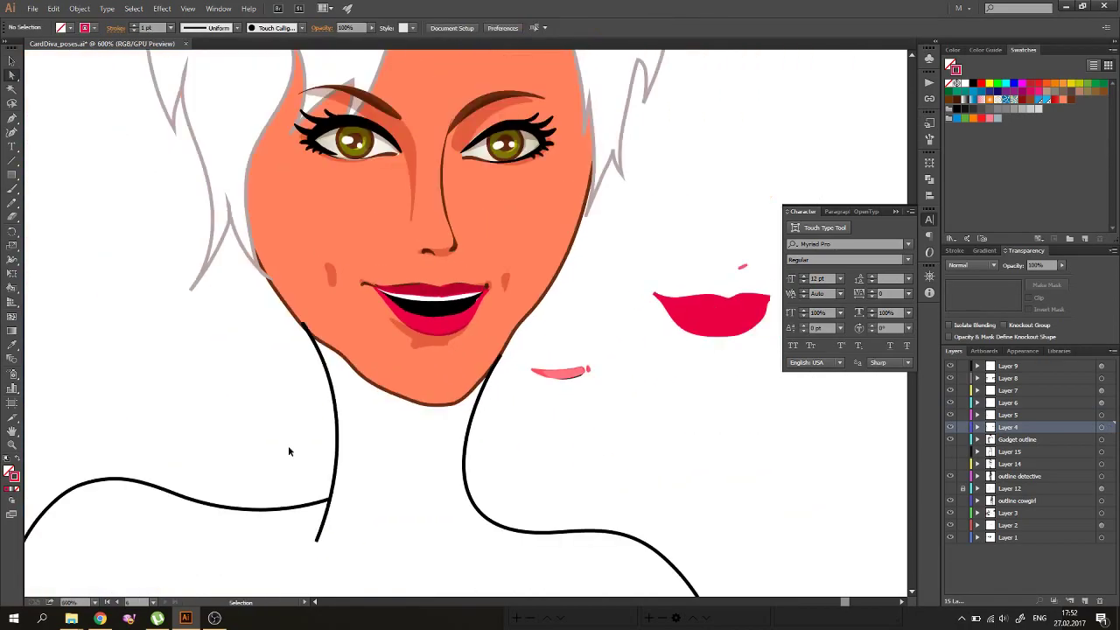
scroll(288, 445, "up", 4)
left_click_drag(476, 255, 485, 249)
scroll(486, 249, "down", 4)
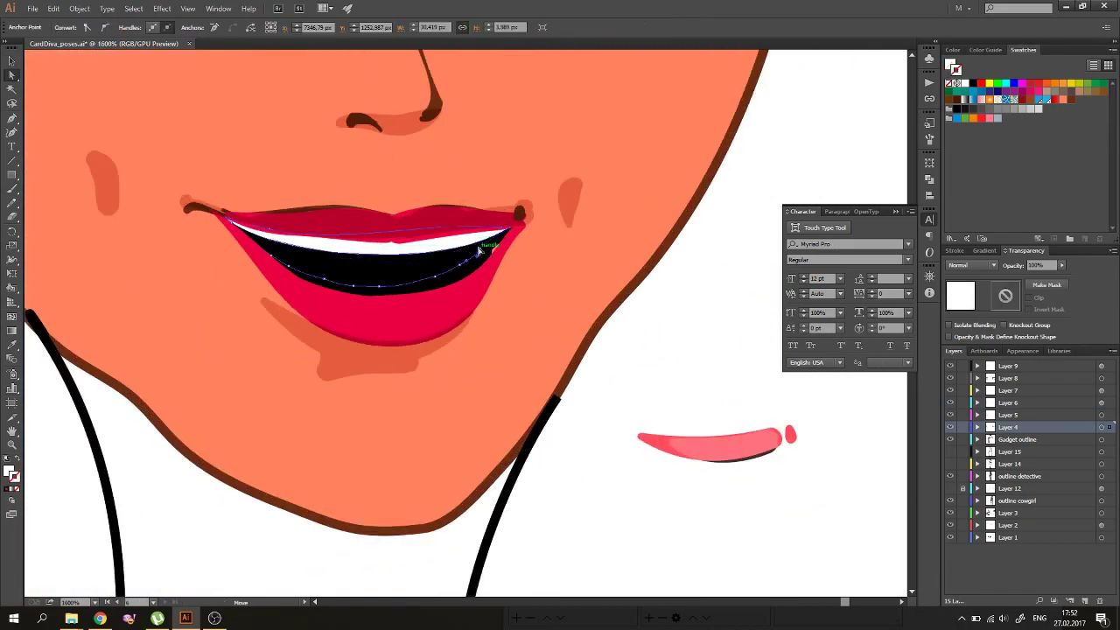
scroll(486, 249, "up", 5)
scroll(479, 225, "down", 3)
scroll(479, 225, "up", 2)
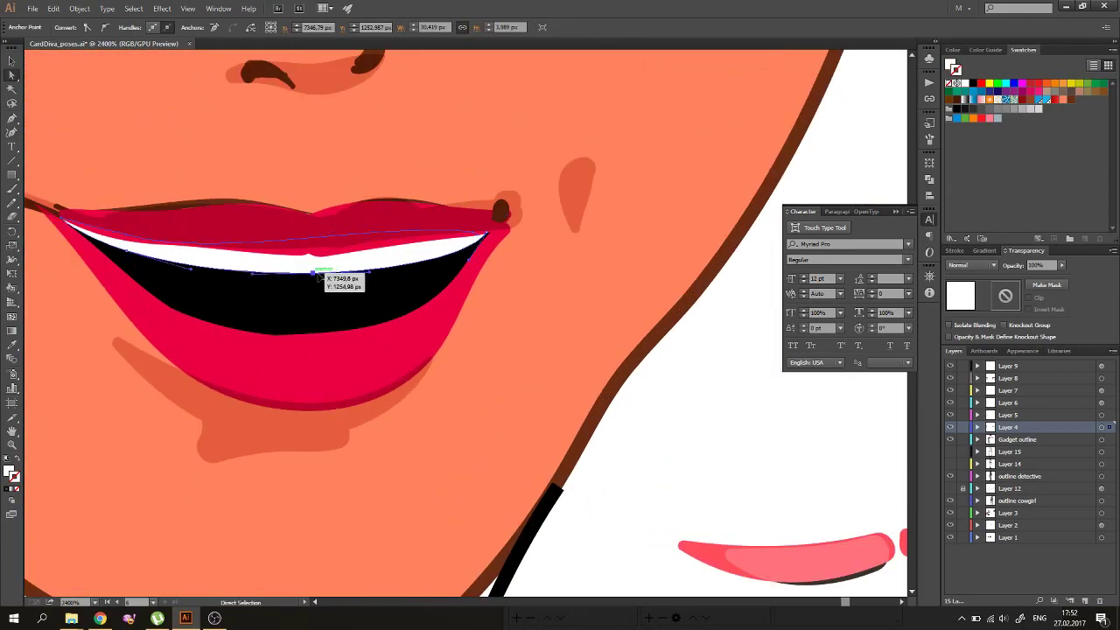
scroll(346, 298, "down", 1)
scroll(343, 349, "down", 5)
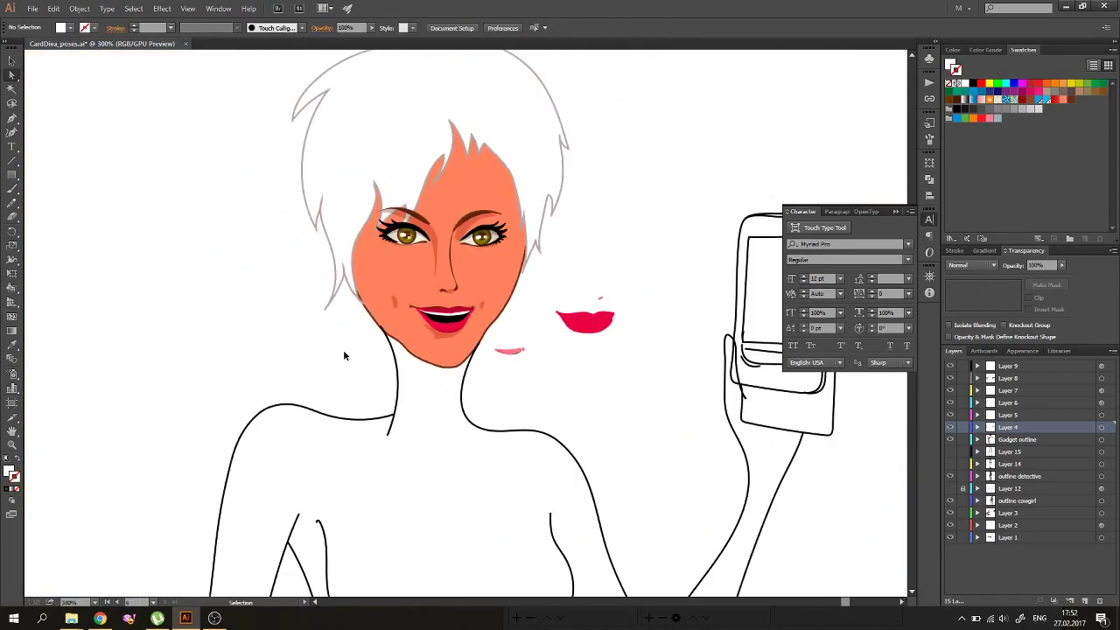
scroll(343, 349, "up", 4)
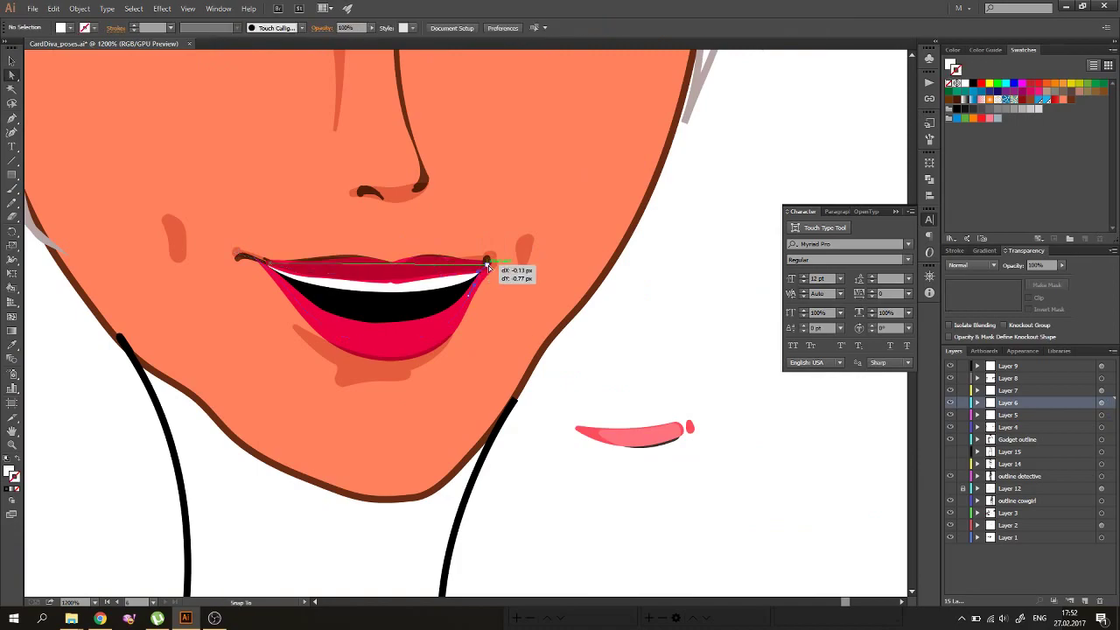
left_click(483, 281)
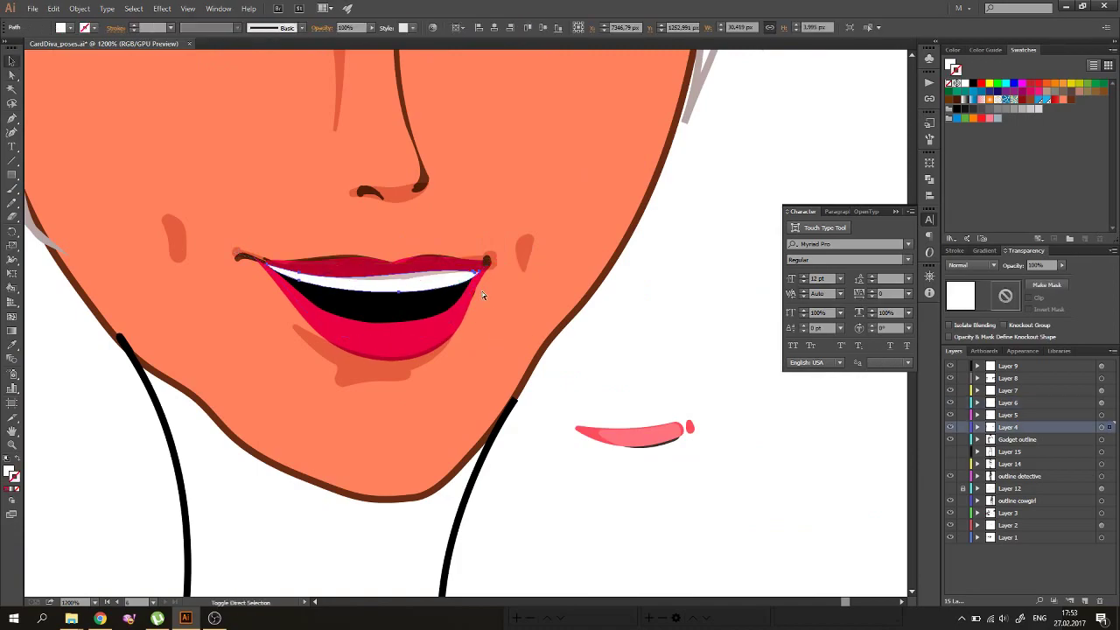
Step: Drag the upper lip's lower edge down onto the teeth line
scroll(398, 263, "up", 2)
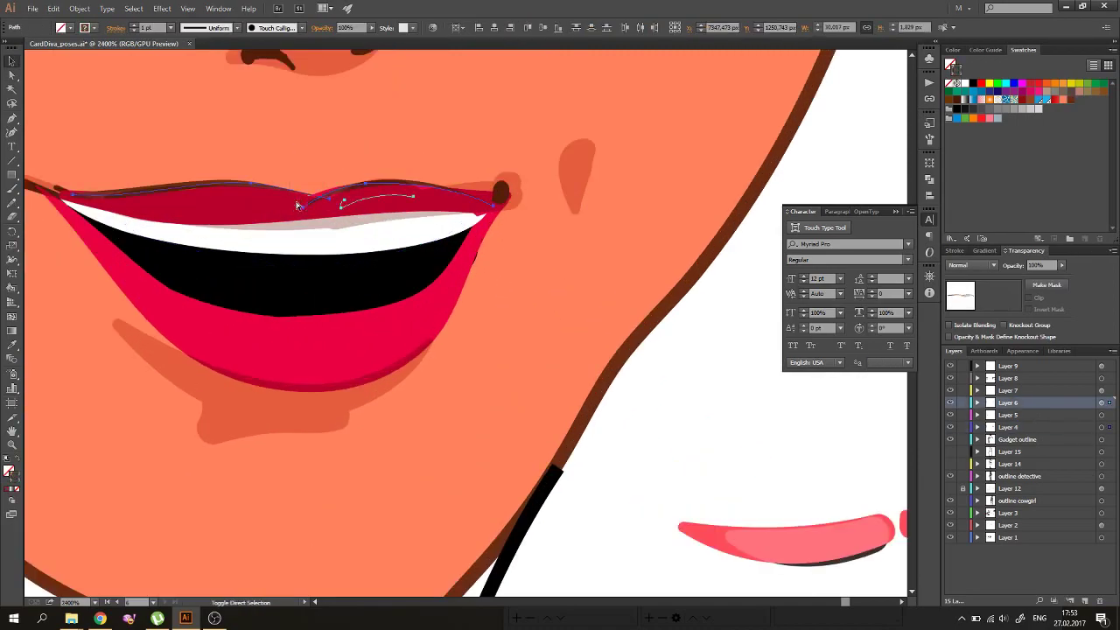
scroll(356, 216, "down", 5)
scroll(487, 153, "up", 6)
key("a")
left_click(463, 174)
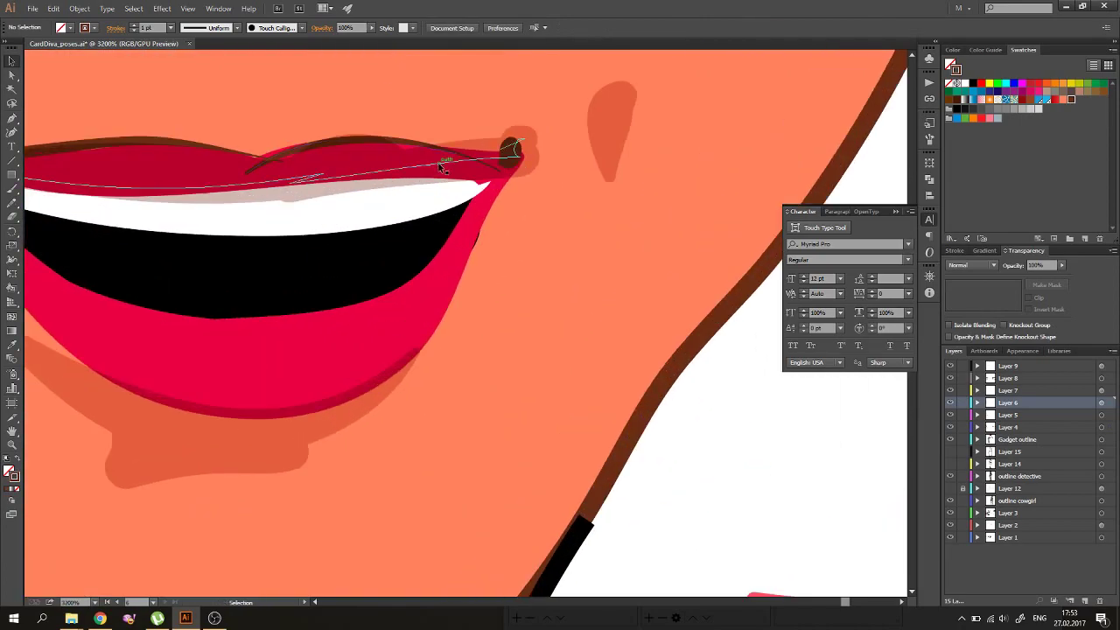
left_click_drag(463, 174, 429, 168)
scroll(390, 145, "down", 1)
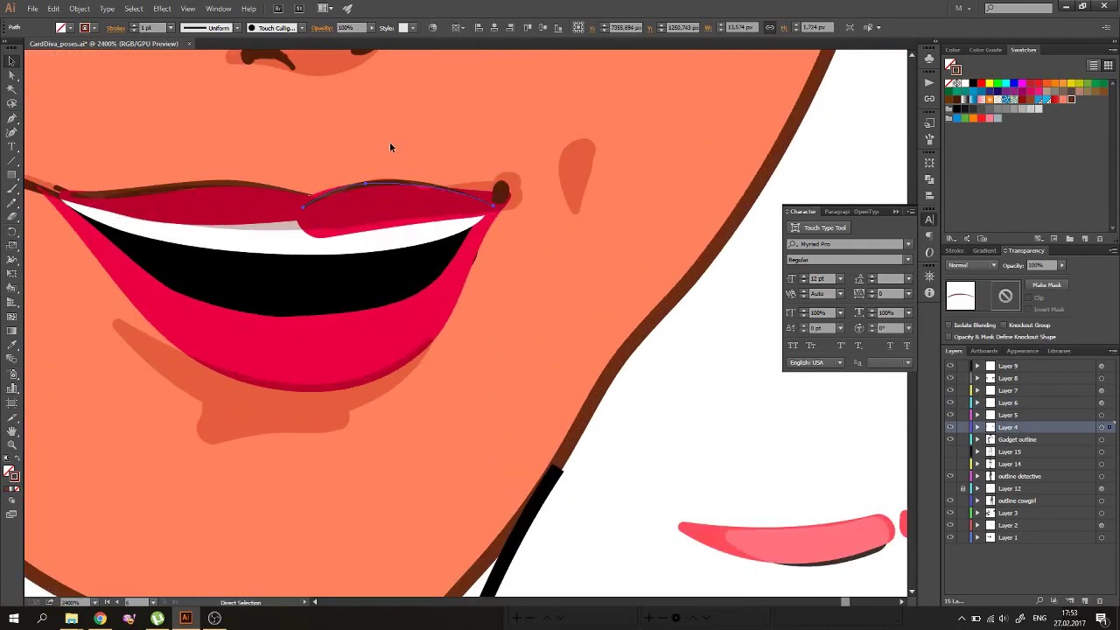
left_click(302, 219)
left_click_drag(302, 219, 262, 234)
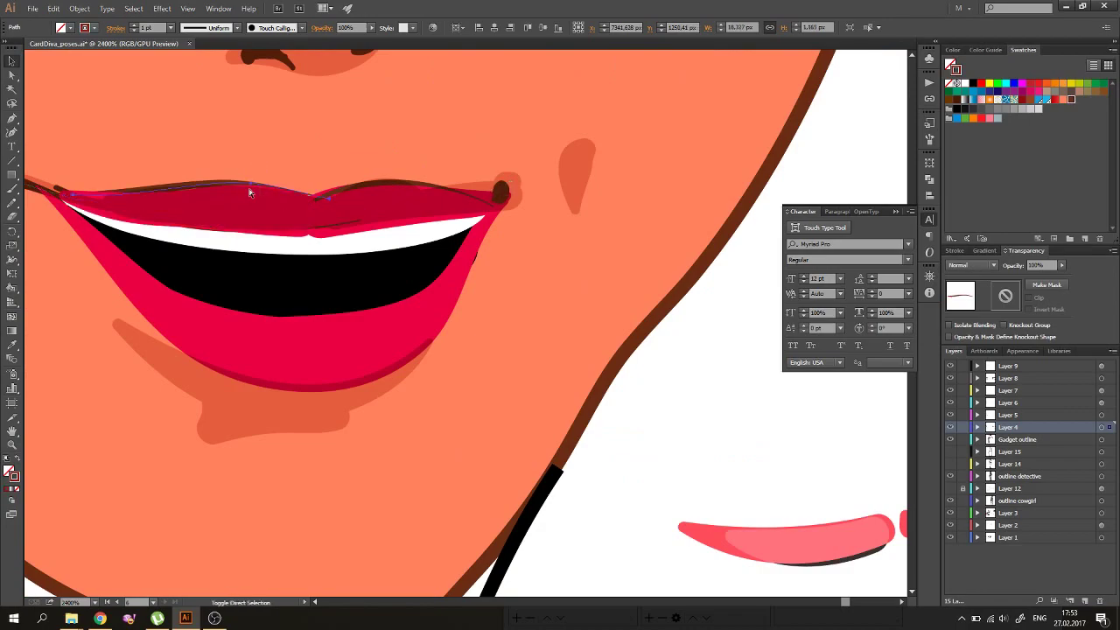
Step: Adjust the upper-lip anchor at the right mouth corner
scroll(264, 238, "down", 1)
scroll(264, 237, "up", 1)
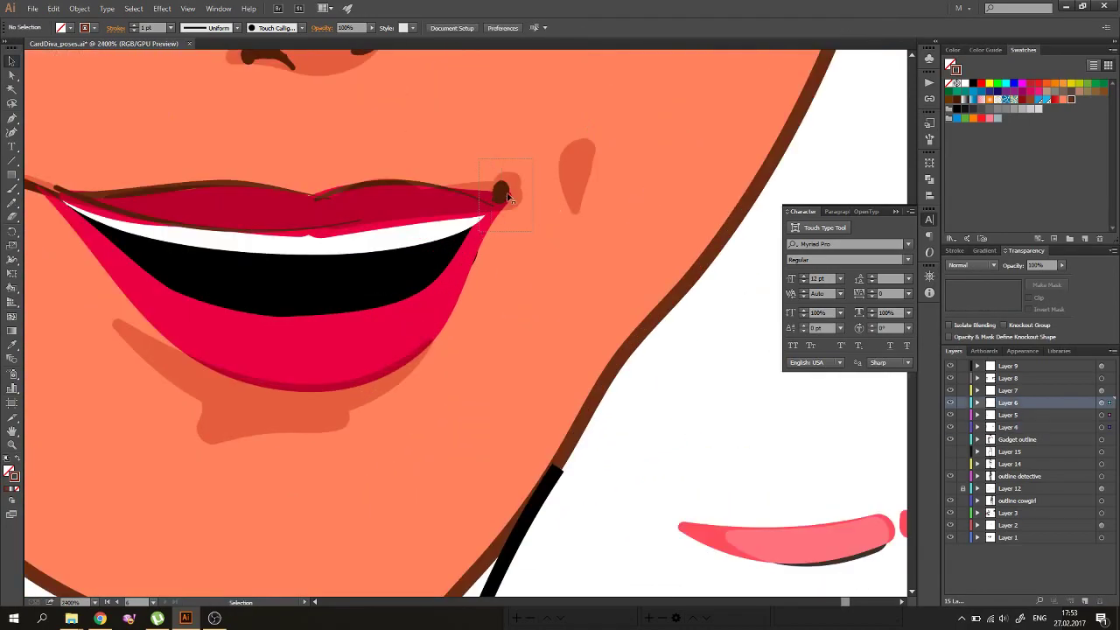
left_click(497, 197)
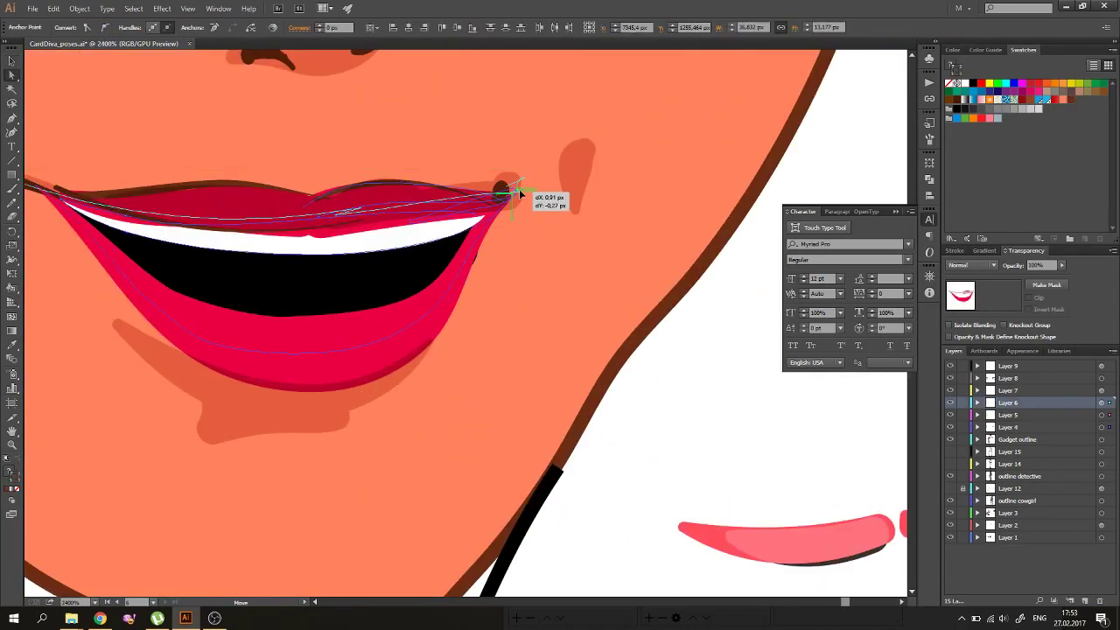
left_click(623, 171)
scroll(623, 171, "down", 3)
scroll(623, 171, "down", 2)
Step: Shift the pink lip highlight slightly up and left
scroll(624, 176, "down", 2)
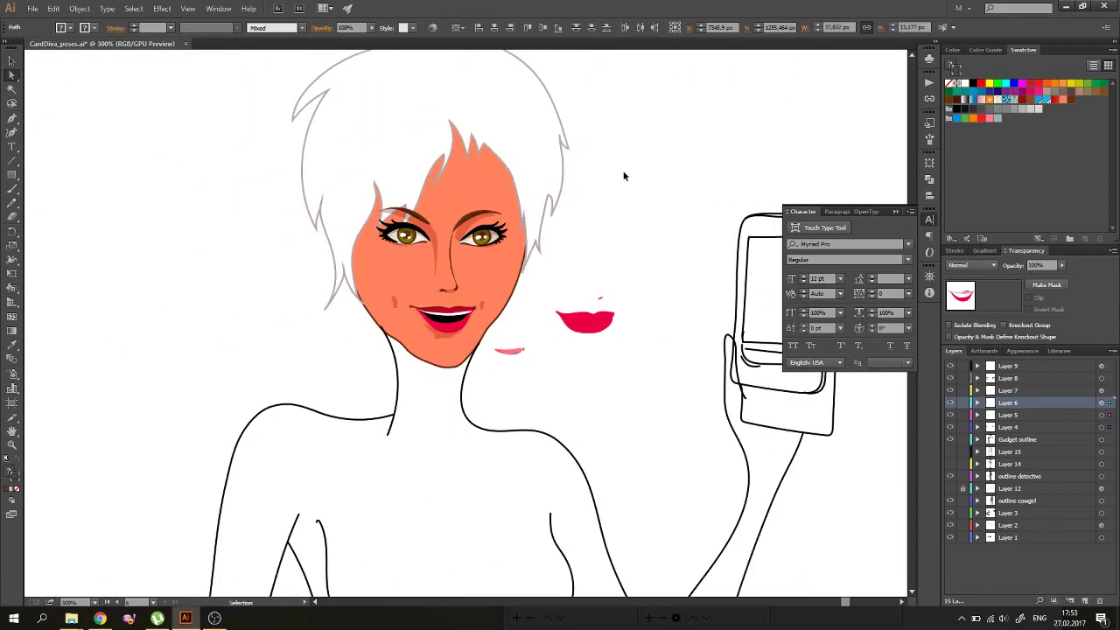
scroll(569, 313, "up", 5)
left_click_drag(450, 298, 414, 290)
scroll(441, 366, "down", 3)
scroll(442, 370, "up", 3)
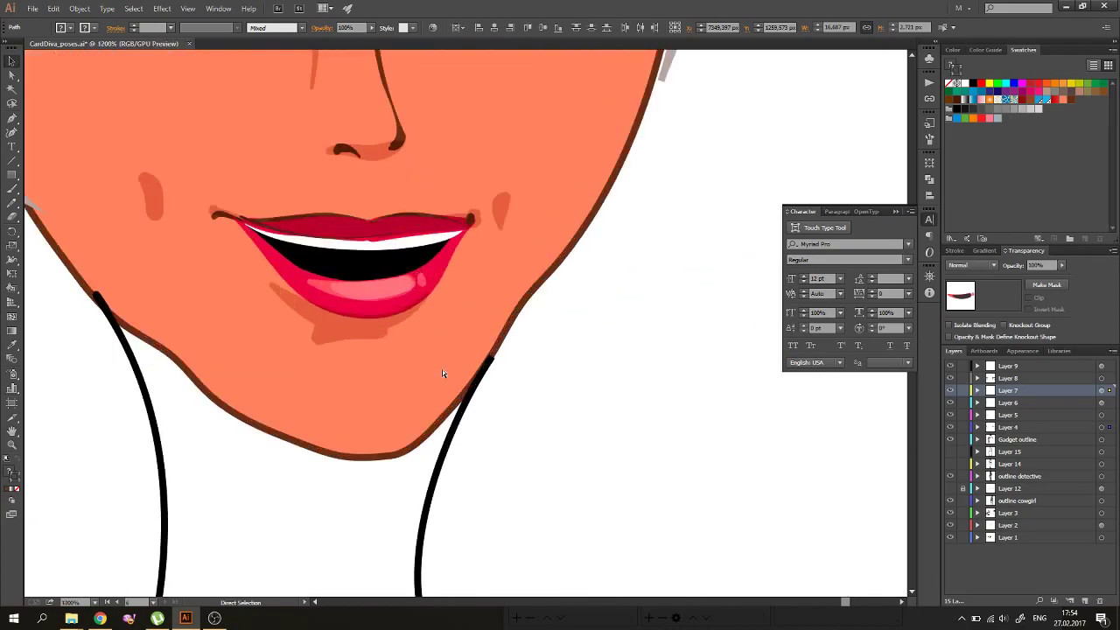
scroll(442, 369, "down", 3)
scroll(441, 369, "up", 2)
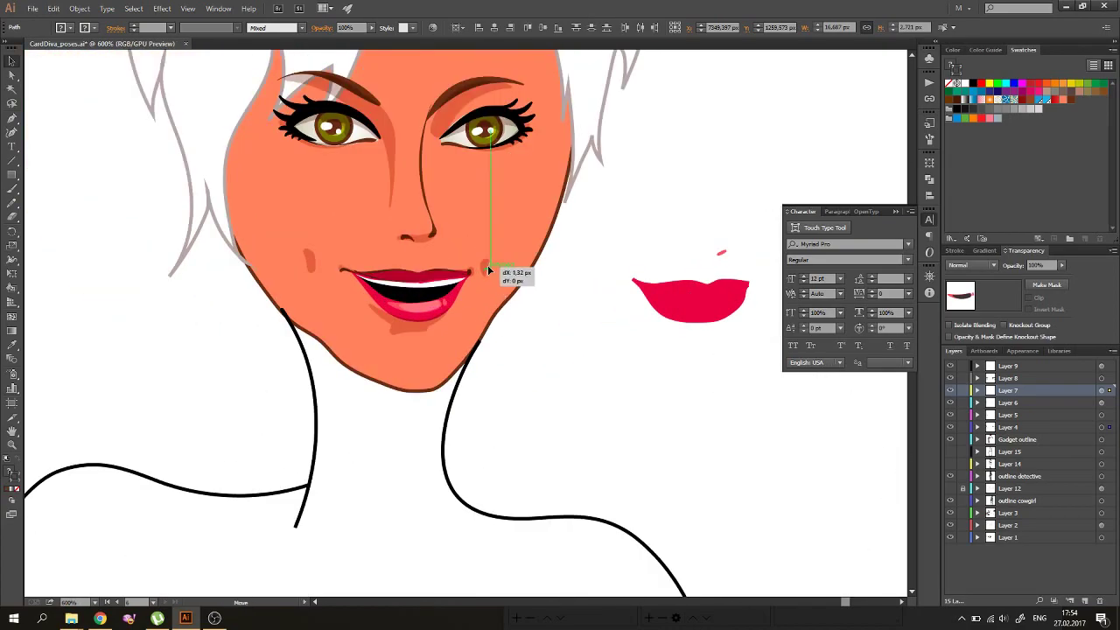
left_click(523, 268)
left_click_drag(424, 281, 414, 276)
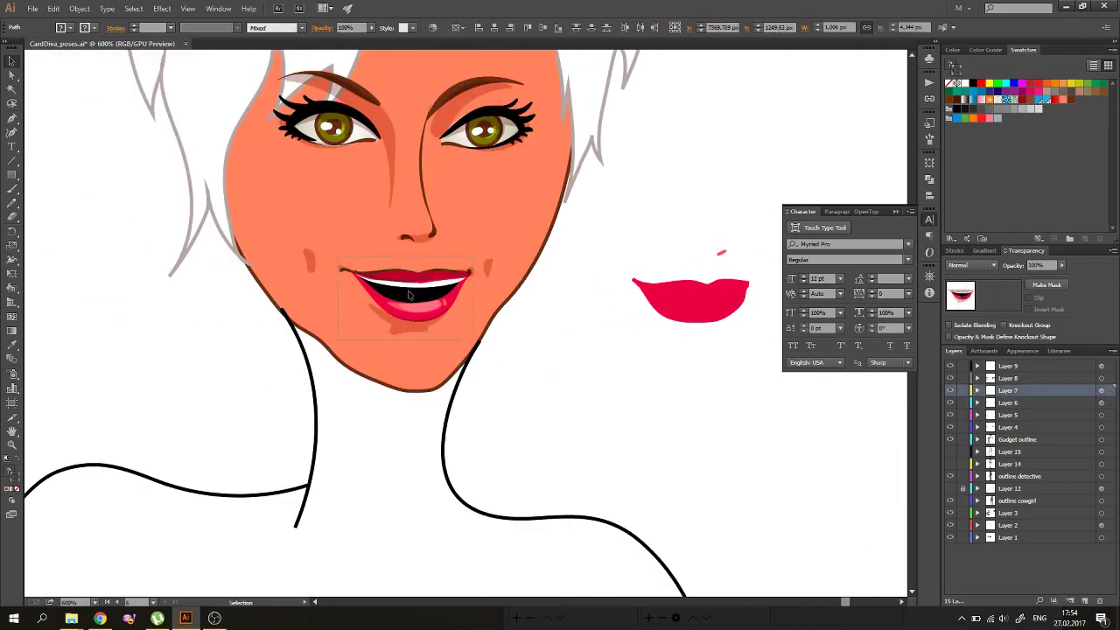
left_click(417, 407)
Step: Nudge the remaining lip pieces into alignment within the mouth
scroll(437, 398, "down", 2)
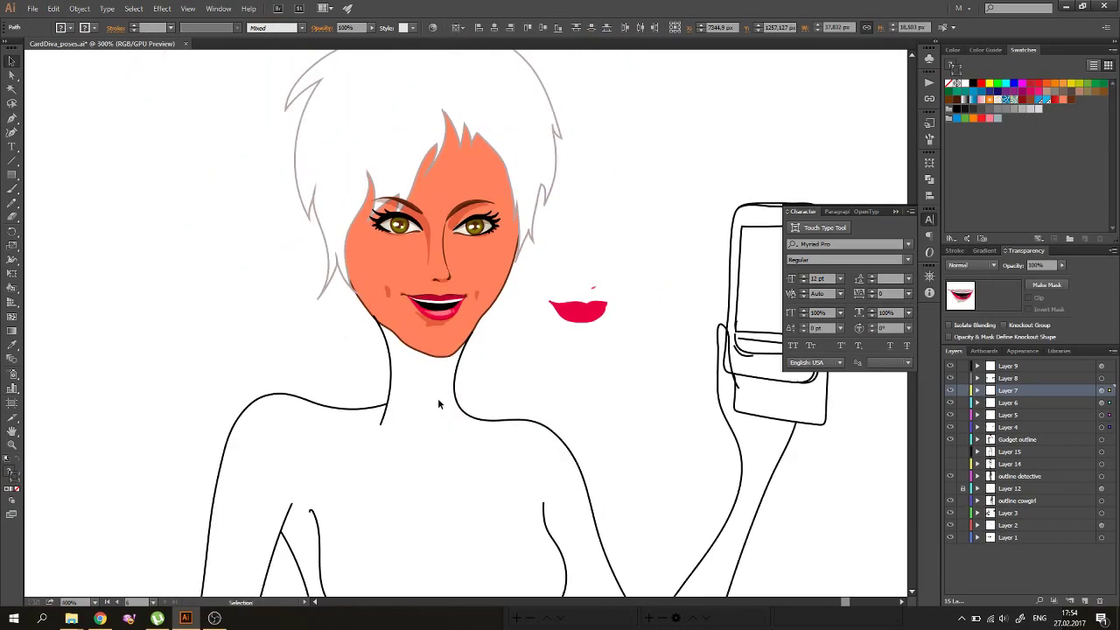
scroll(438, 398, "up", 1)
scroll(439, 400, "up", 2)
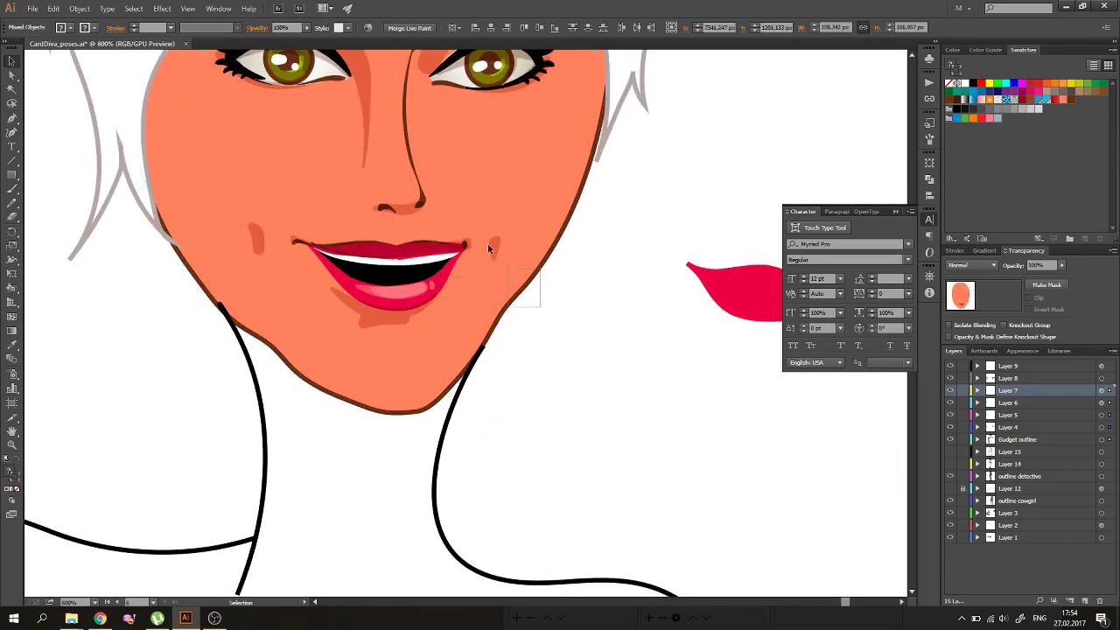
left_click_drag(425, 254, 467, 305)
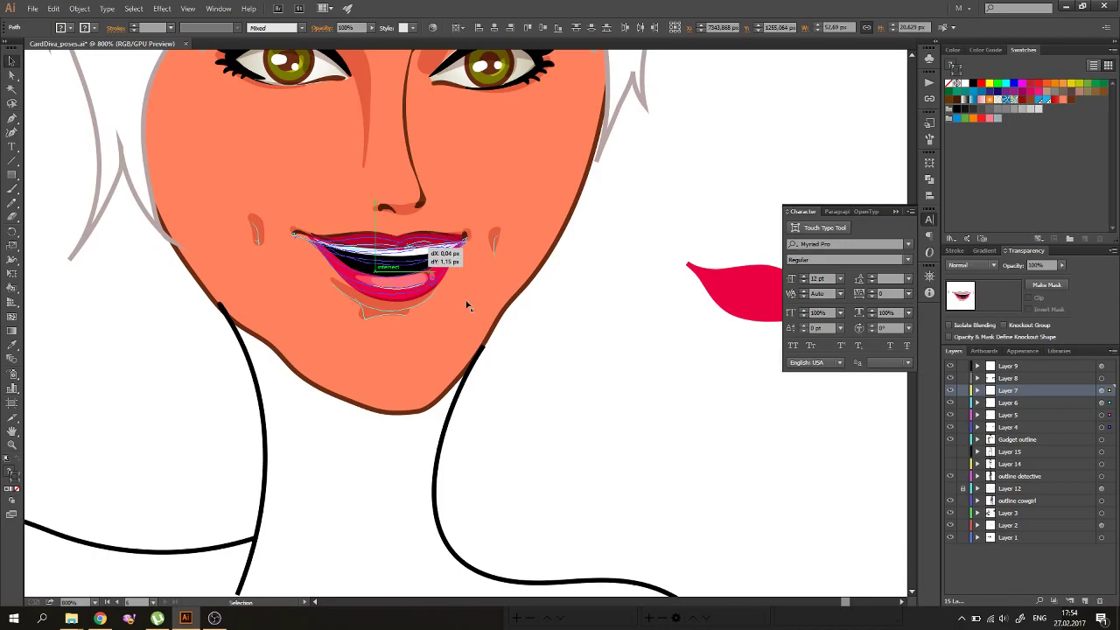
scroll(467, 304, "down", 3)
scroll(467, 305, "up", 3)
left_click_drag(412, 238, 408, 243)
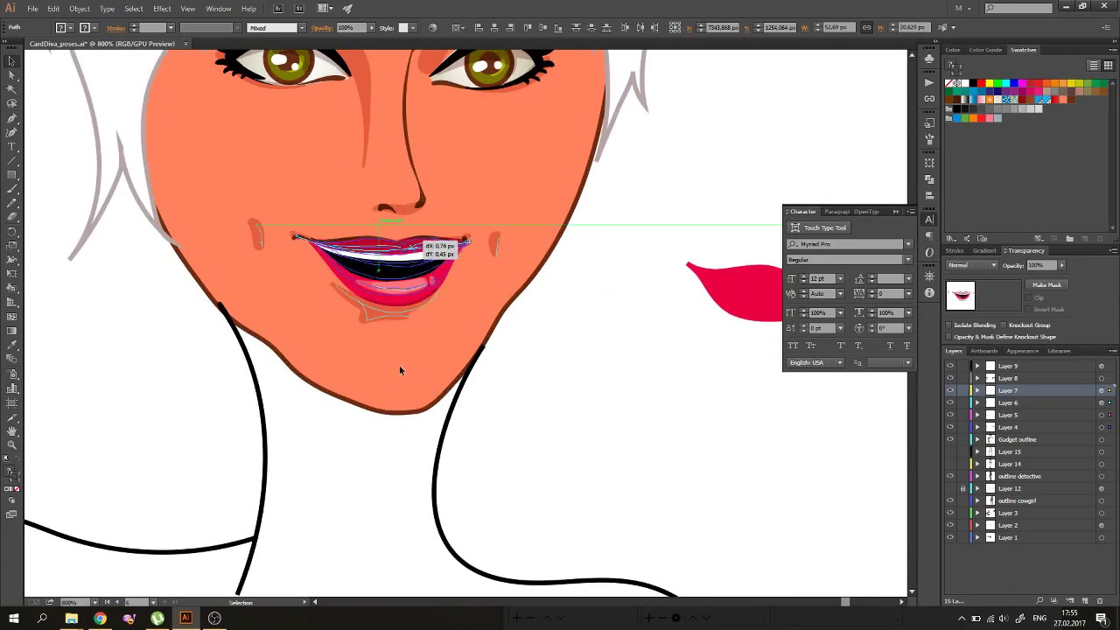
Step: Redraw the face's chin outline higher and the lower-left jaw edge with the Pencil
scroll(440, 312, "down", 3)
scroll(439, 313, "up", 2)
left_click(442, 344)
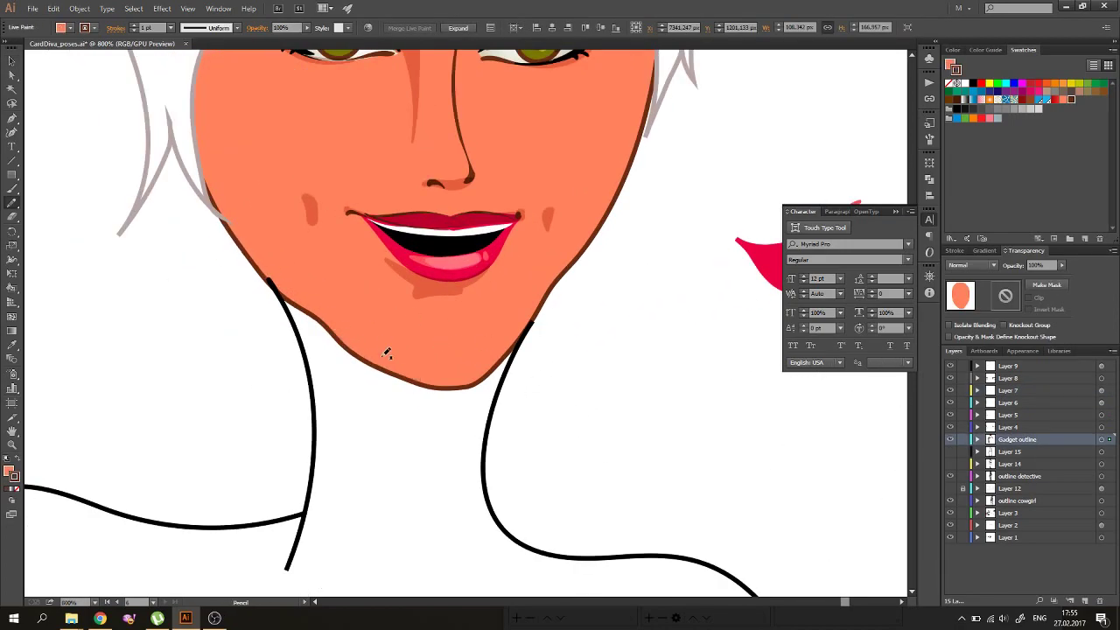
left_click_drag(517, 357, 328, 315)
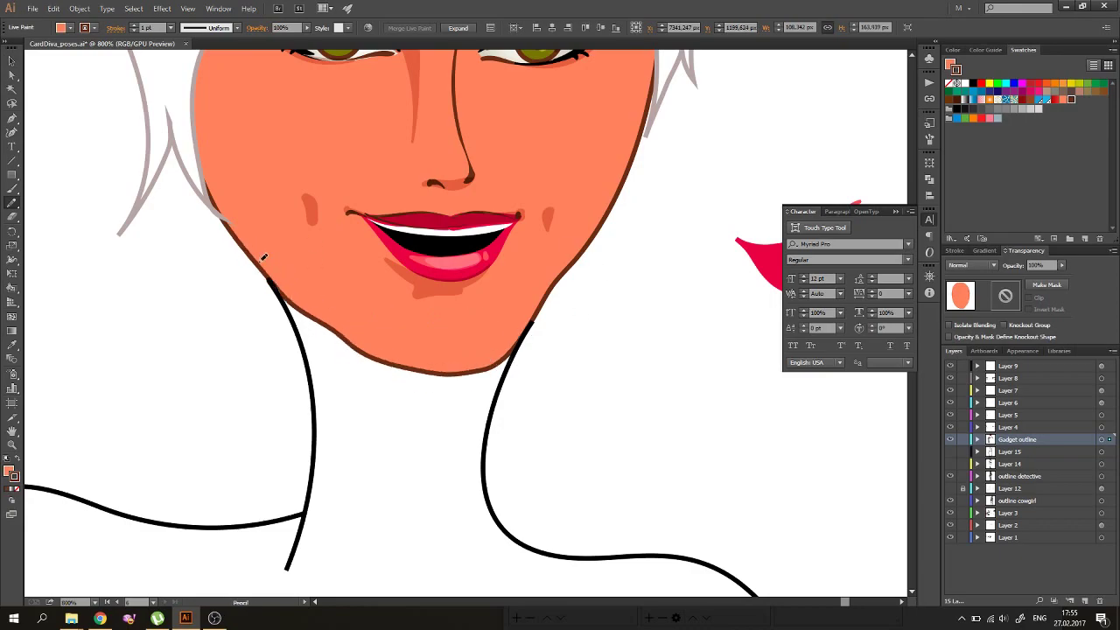
scroll(454, 413, "up", 2)
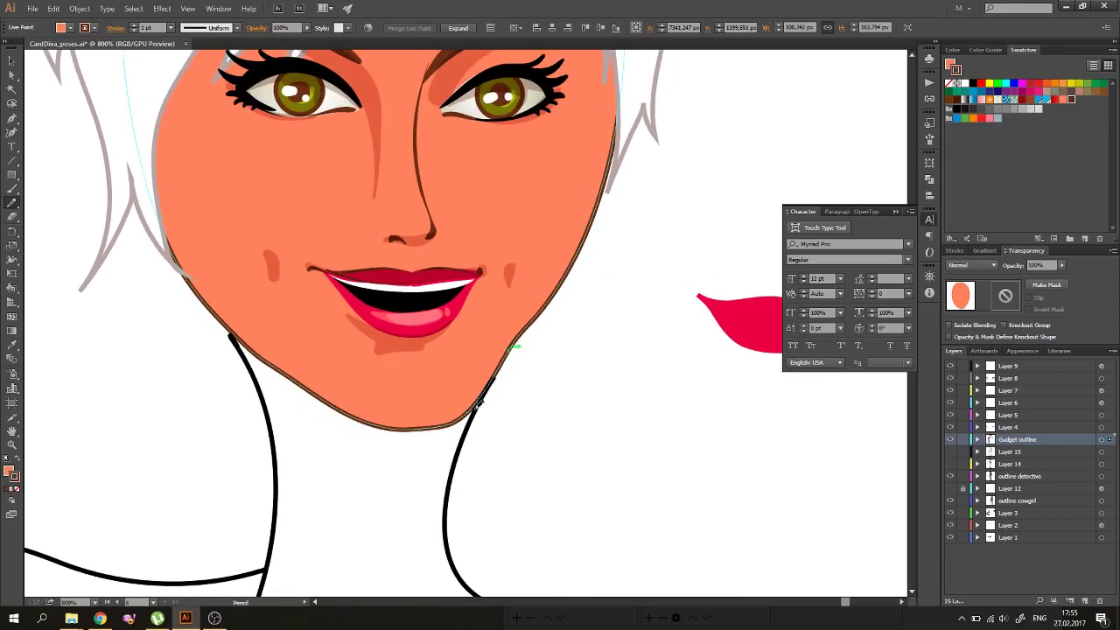
scroll(587, 189, "down", 2)
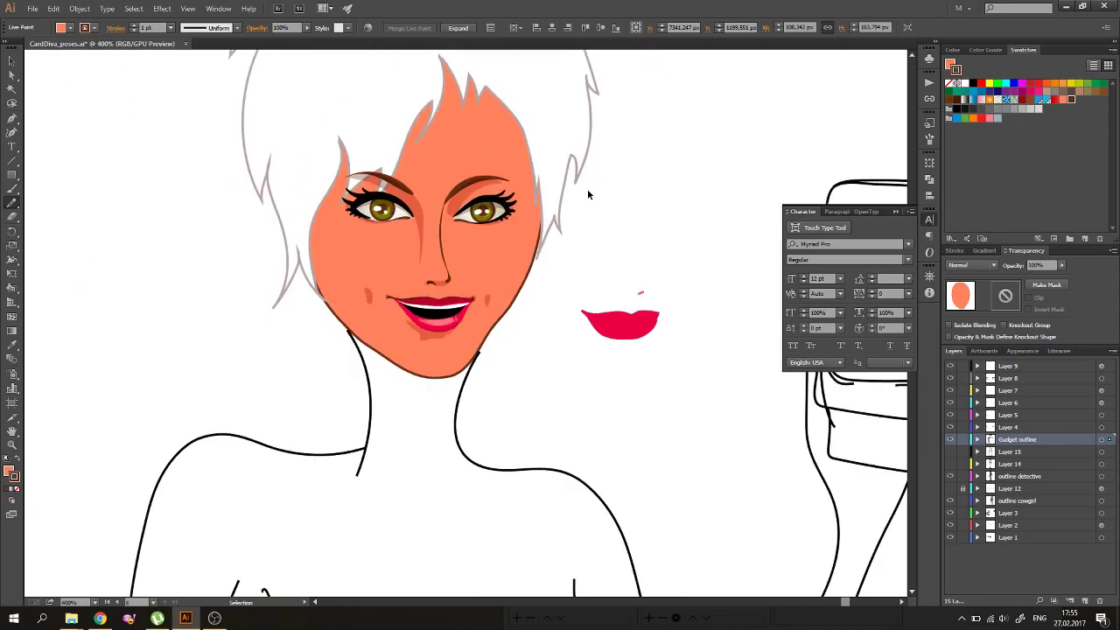
scroll(587, 189, "up", 2)
left_click_drag(226, 313, 325, 398)
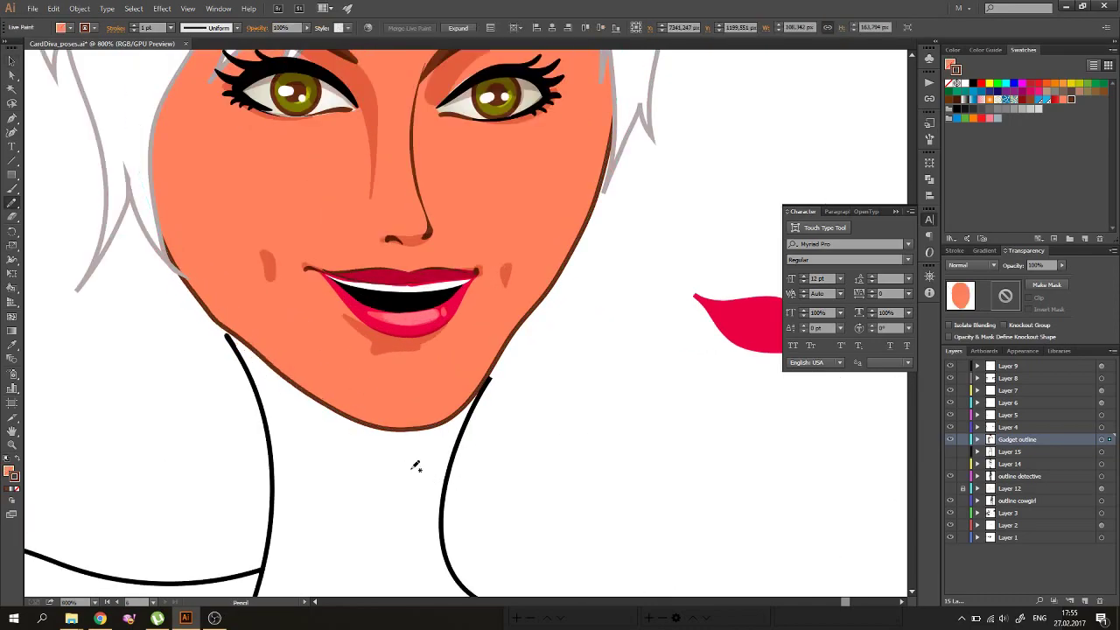
Step: Zoom out to the whole figure and select the hair and face artwork
key("v")
left_click(357, 523)
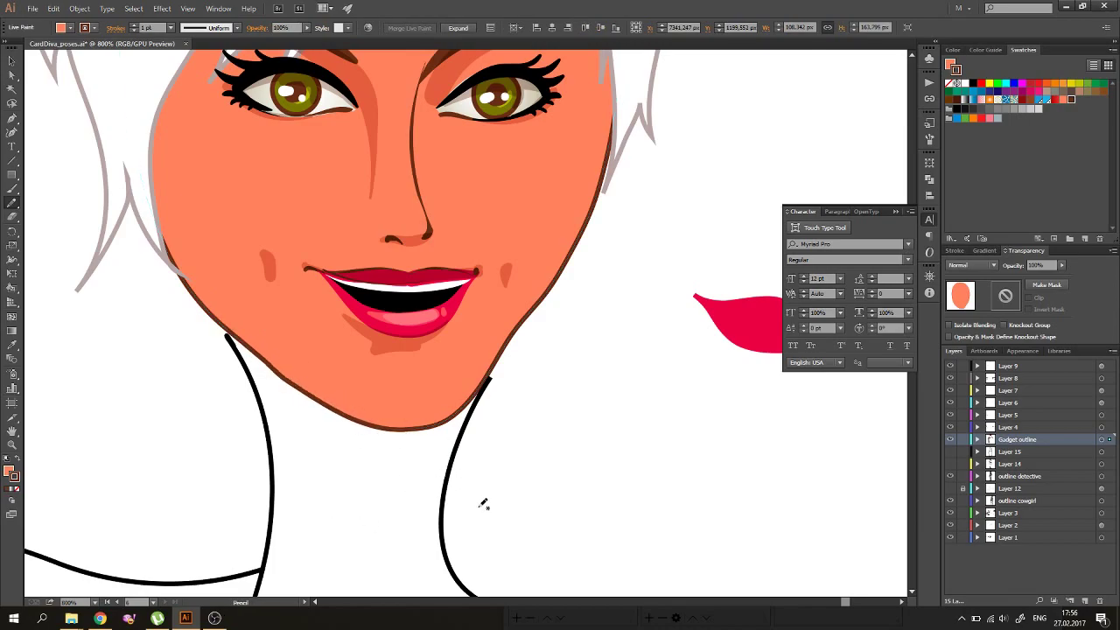
key("ctrl+minus")
key("ctrl+minus")
key("ctrl+minus")
key("ctrl+minus")
key("v")
left_click(372, 307)
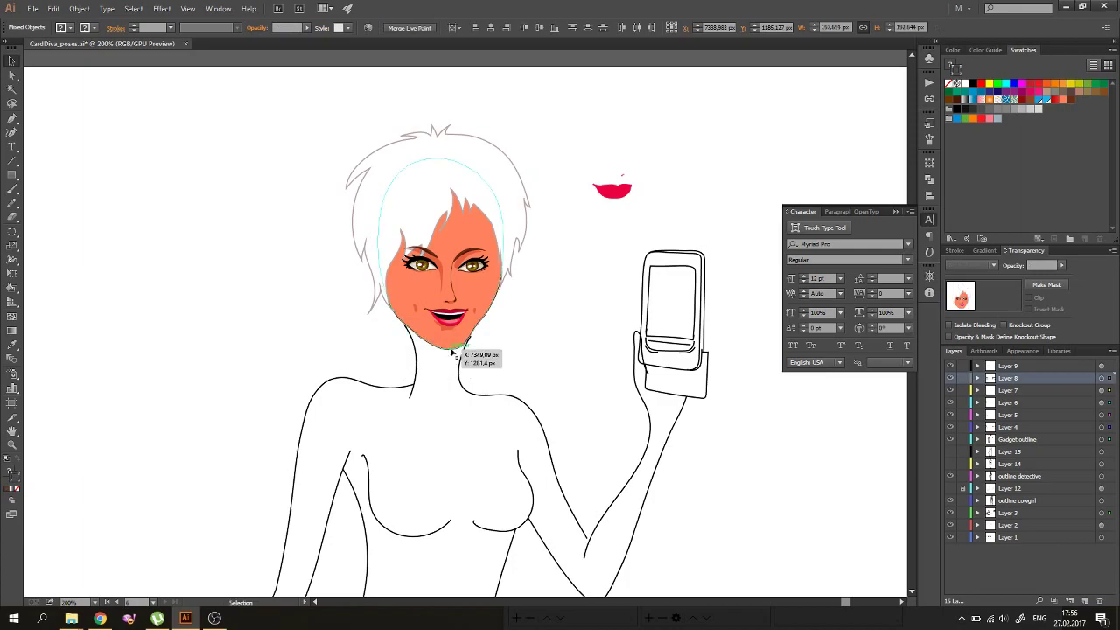
Step: Move the head artwork down onto the neck and clear the selection
mouse_move(453, 350)
left_mouse_down()
mouse_move(438, 405)
mouse_move(454, 379)
left_mouse_up()
key("ctrl+shift+a")
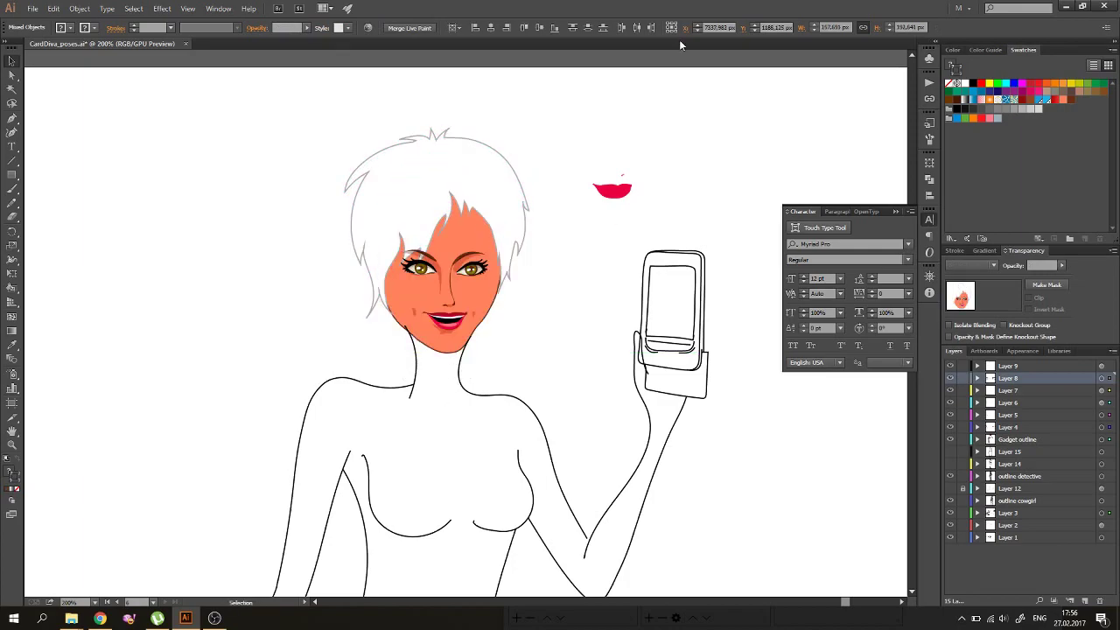
key("ctrl+plus")
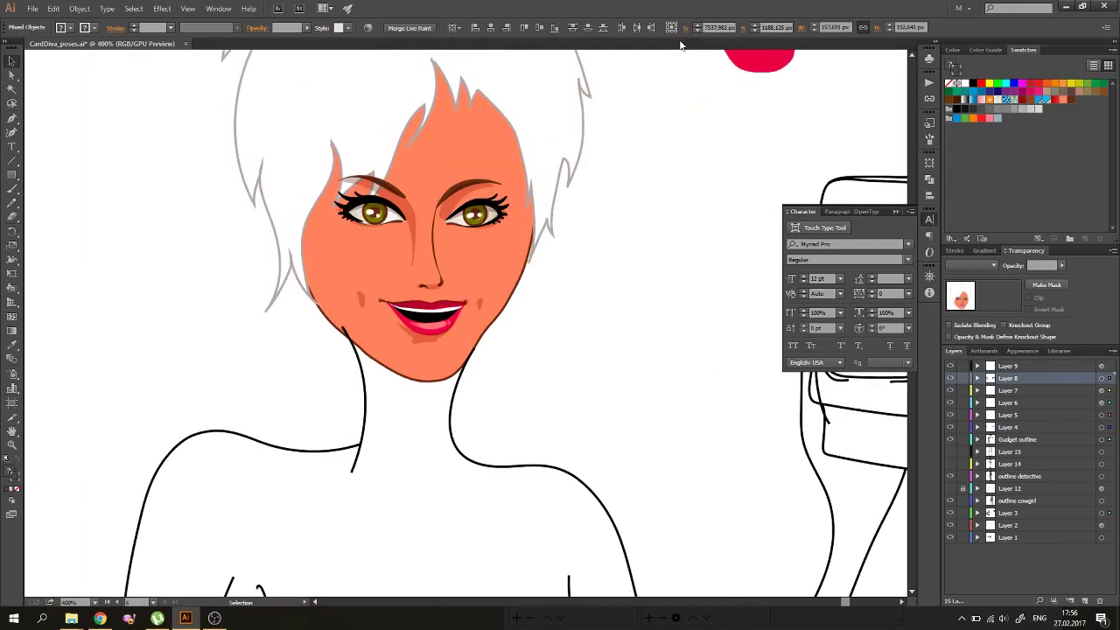
Step: Drag the top anchor of the left neck line up to meet the jaw
left_click(349, 341)
key("ctrl+plus")
key("ctrl+plus")
key("ctrl+plus")
mouse_move(125, 351)
left_mouse_down()
mouse_move(229, 242)
mouse_move(362, 305)
left_mouse_up()
key("ctrl+minus")
key("ctrl+minus")
left_click_drag(408, 370, 368, 302)
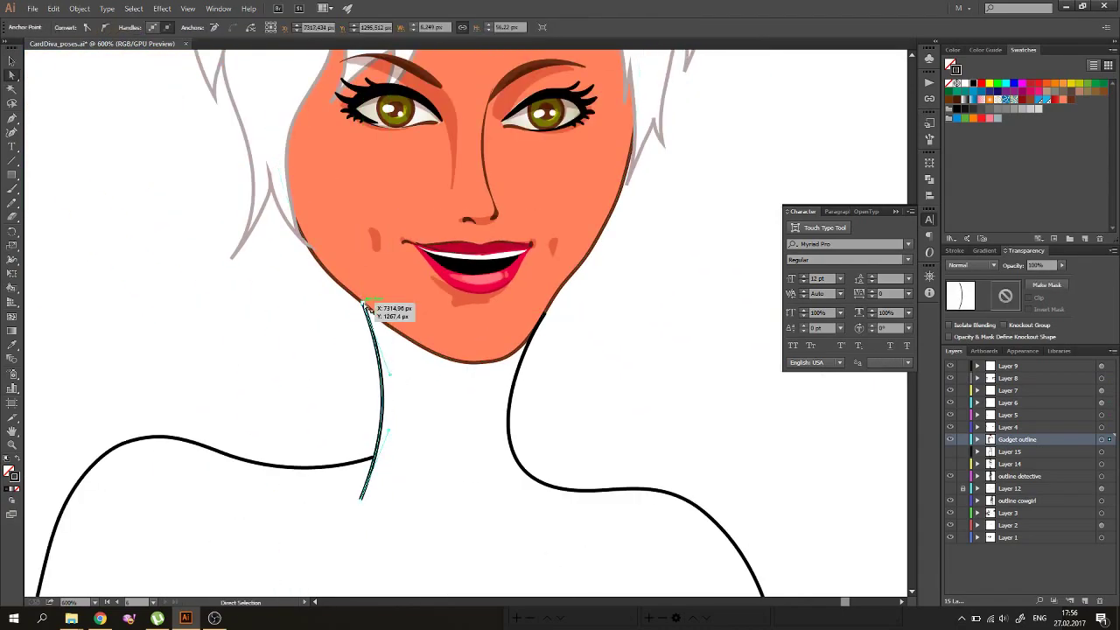
key("v")
left_click(412, 393)
Step: Marquee-select the head artwork and shift it into place on the neck
key("ctrl+minus")
key("ctrl+minus")
key("ctrl+minus")
left_click_drag(526, 105, 362, 324)
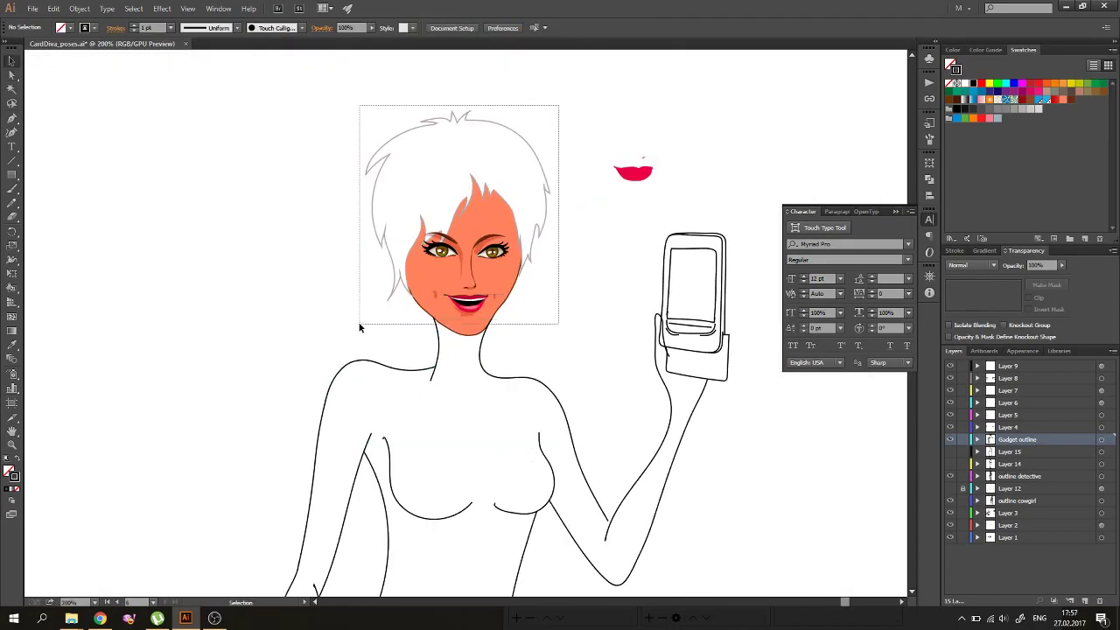
left_click_drag(473, 340, 512, 350)
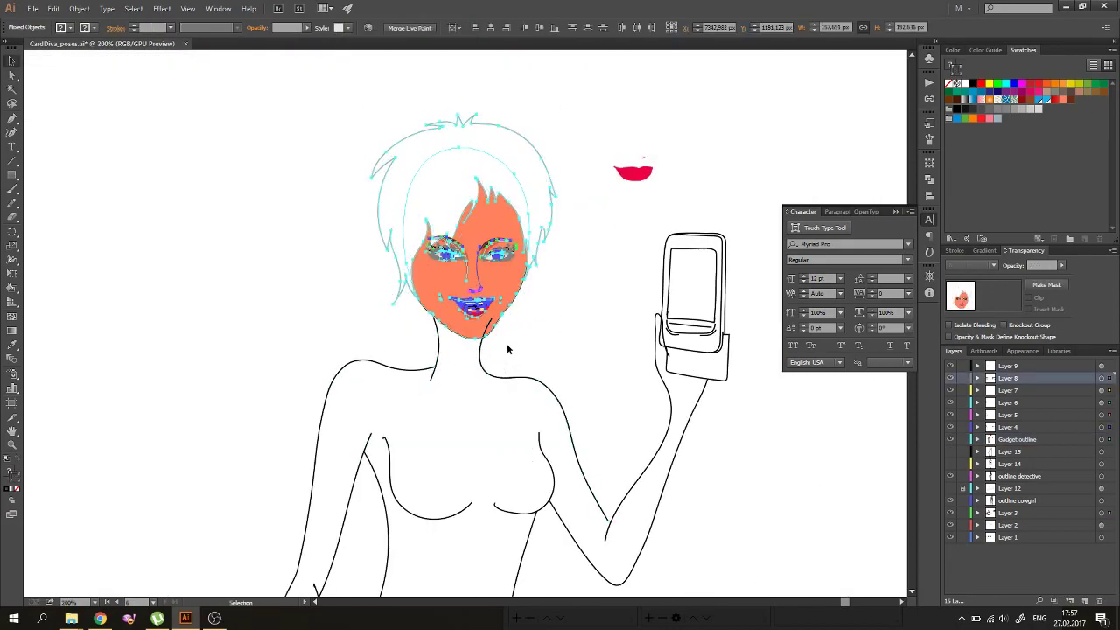
Step: Inspect the neck and shoulder path with Direct Selection and reframe the figure
key("a")
left_click(476, 357)
left_click(556, 357)
key("ctrl+minus")
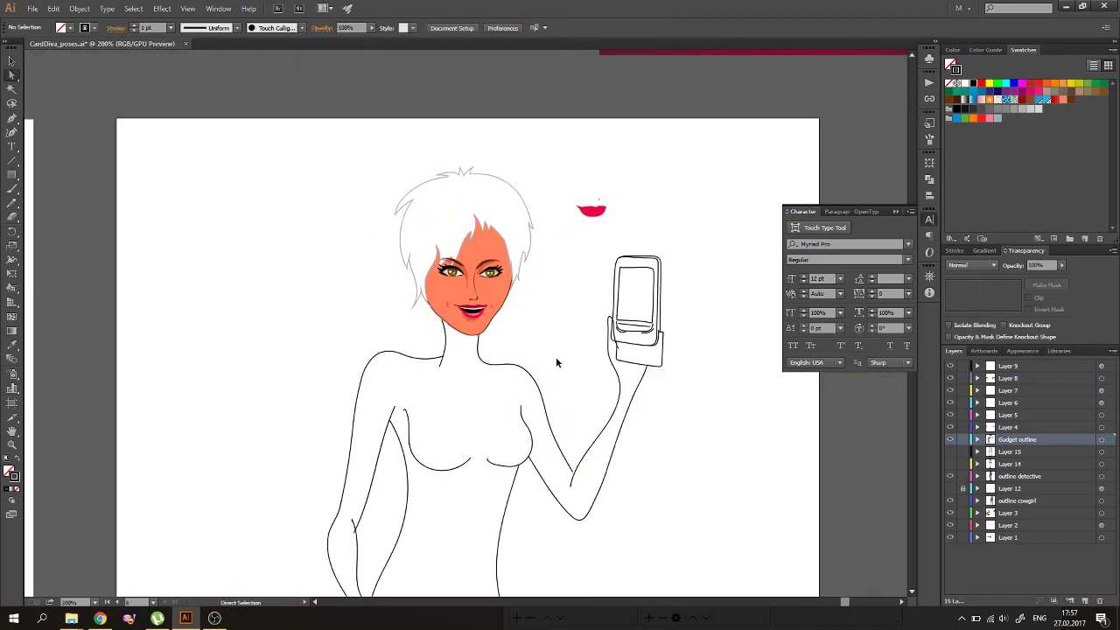
key("ctrl+minus")
key("ctrl+plus")
key("ctrl+plus")
key("ctrl+plus")
key("ctrl+minus")
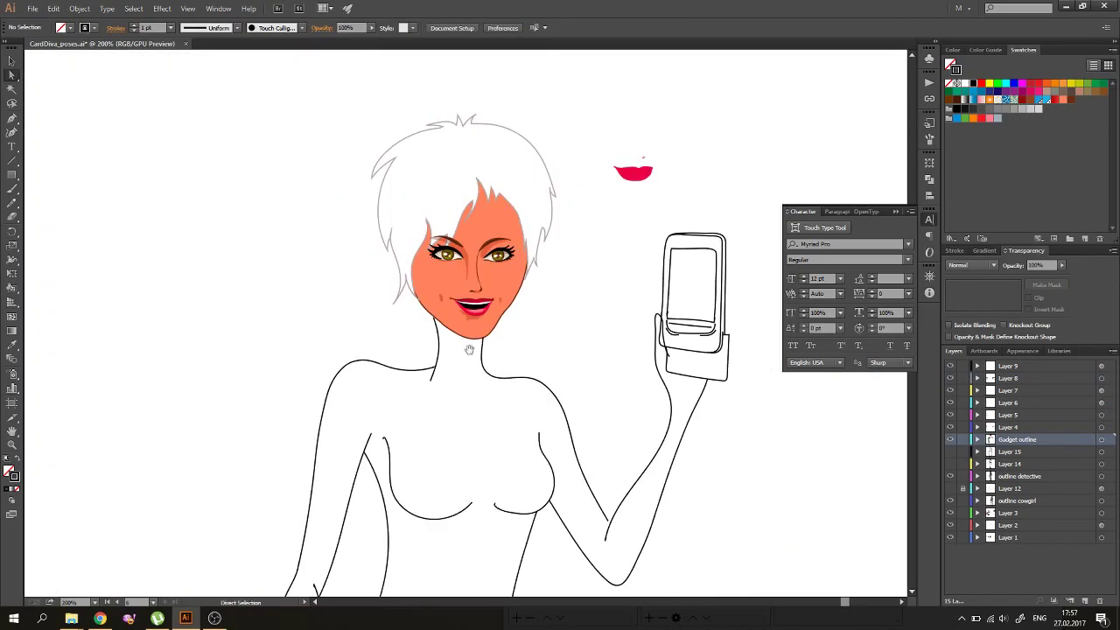
mouse_move(526, 329)
left_mouse_down()
mouse_move(492, 321)
mouse_move(517, 316)
left_mouse_up()
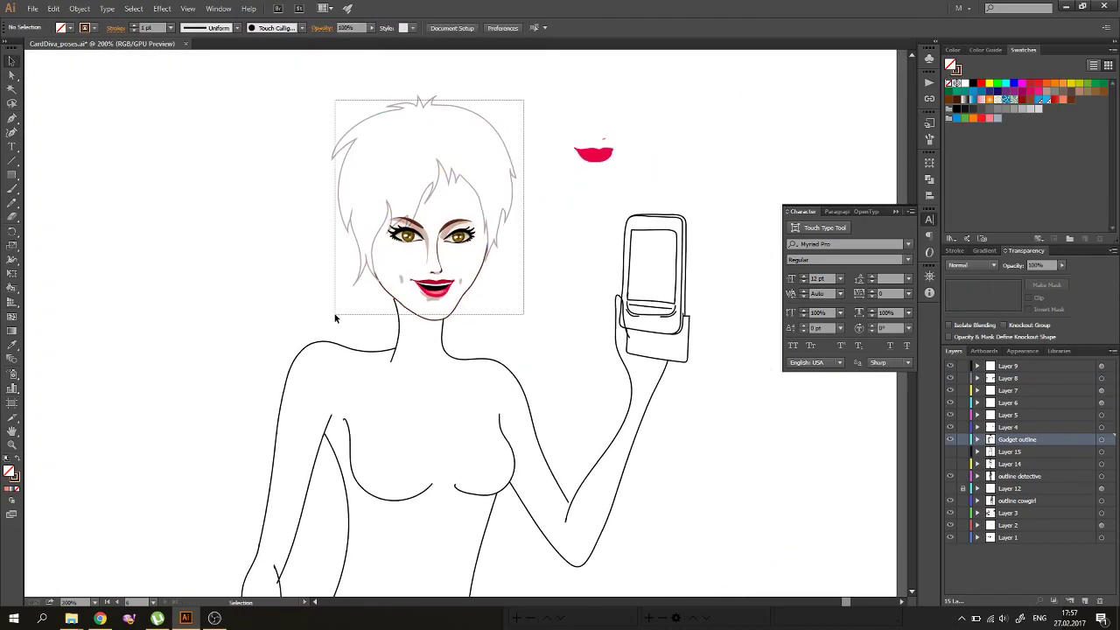
Step: Marquee-select the head and nudge it slightly down into position on the neck
left_click_drag(525, 100, 335, 315)
left_click_drag(430, 319, 445, 366)
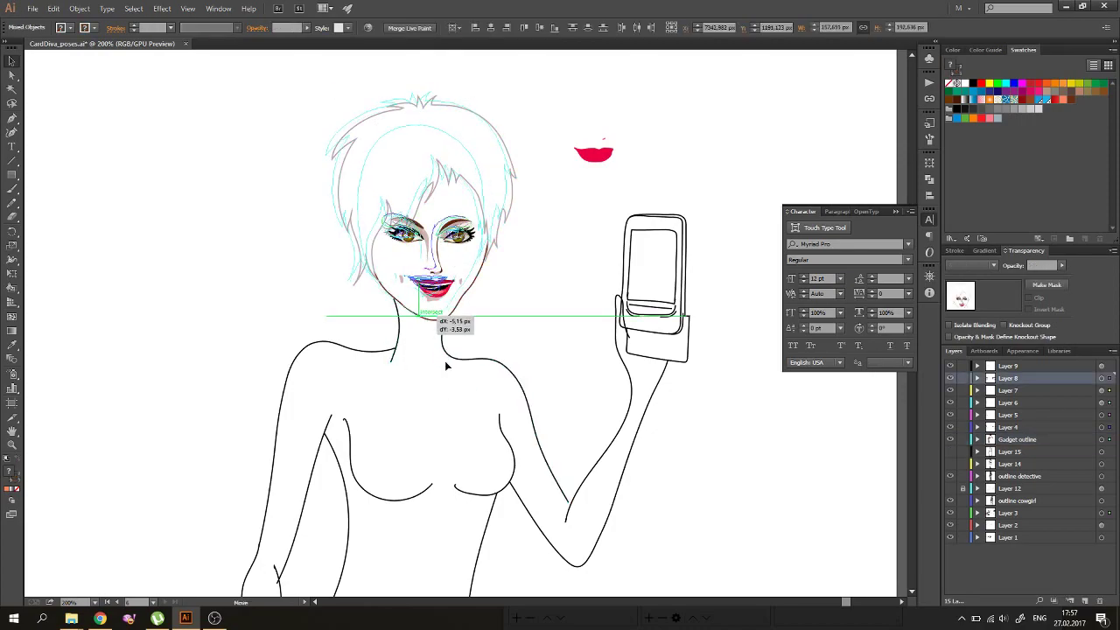
left_click(353, 475)
key("ctrl+plus")
key("ctrl+plus")
left_click_drag(386, 301, 386, 311)
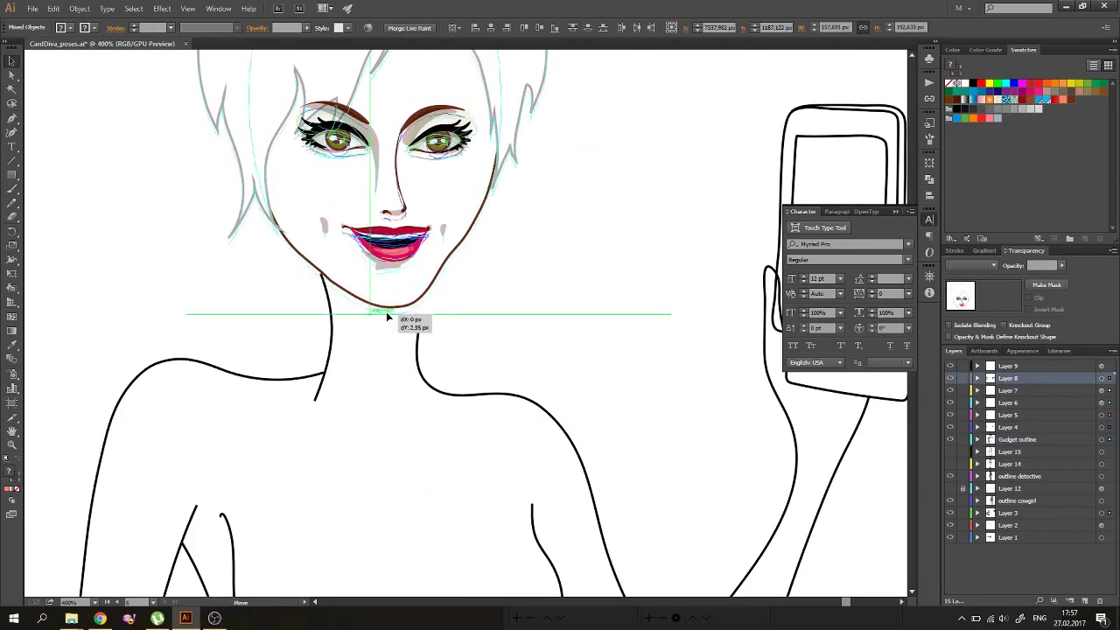
left_click_drag(394, 396, 389, 394)
Step: Drag the top of the left neck line down toward the jaw
key("n")
scroll(379, 370, "up", 1)
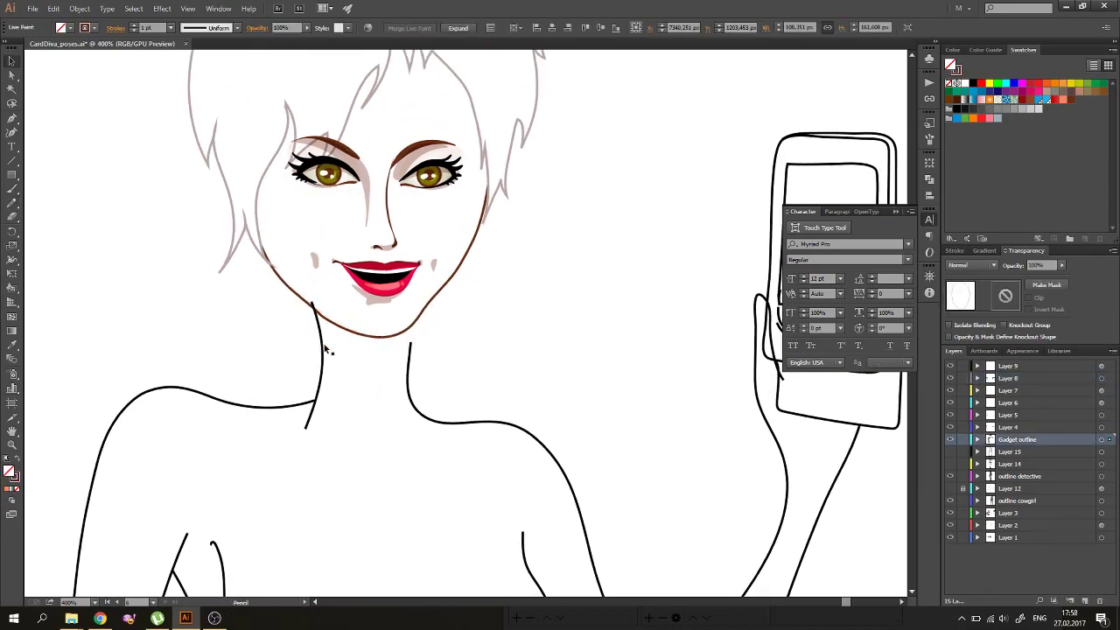
key("a")
scroll(451, 378, "up", 1)
scroll(451, 378, "right", 1)
left_click_drag(274, 375, 275, 402)
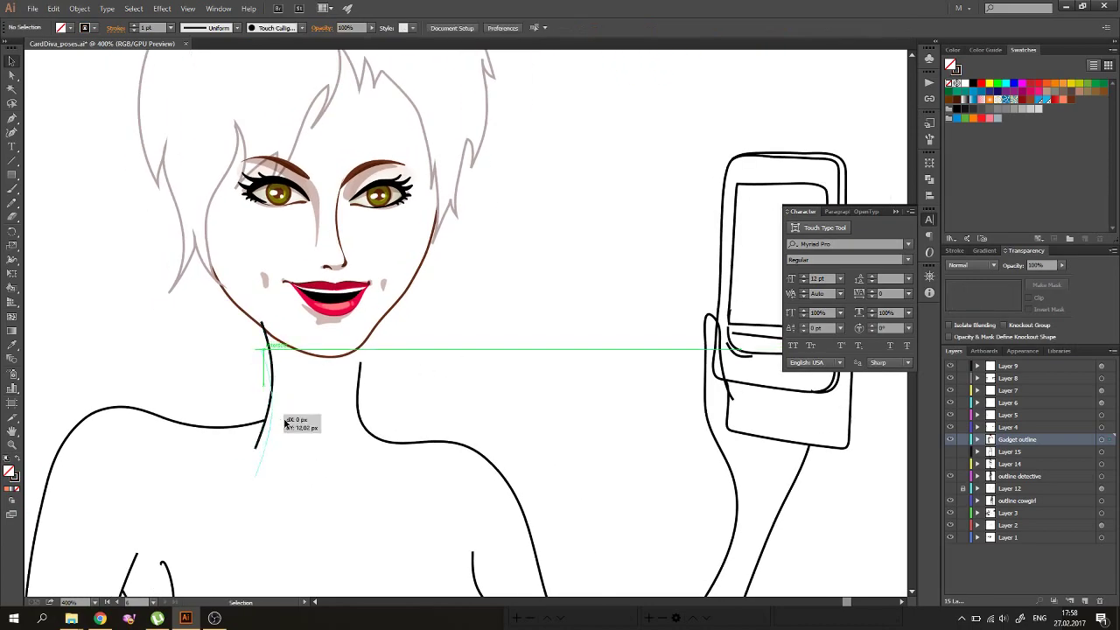
Step: Select the brown jawline outline and confirm the Pencil Tool Options
key("n")
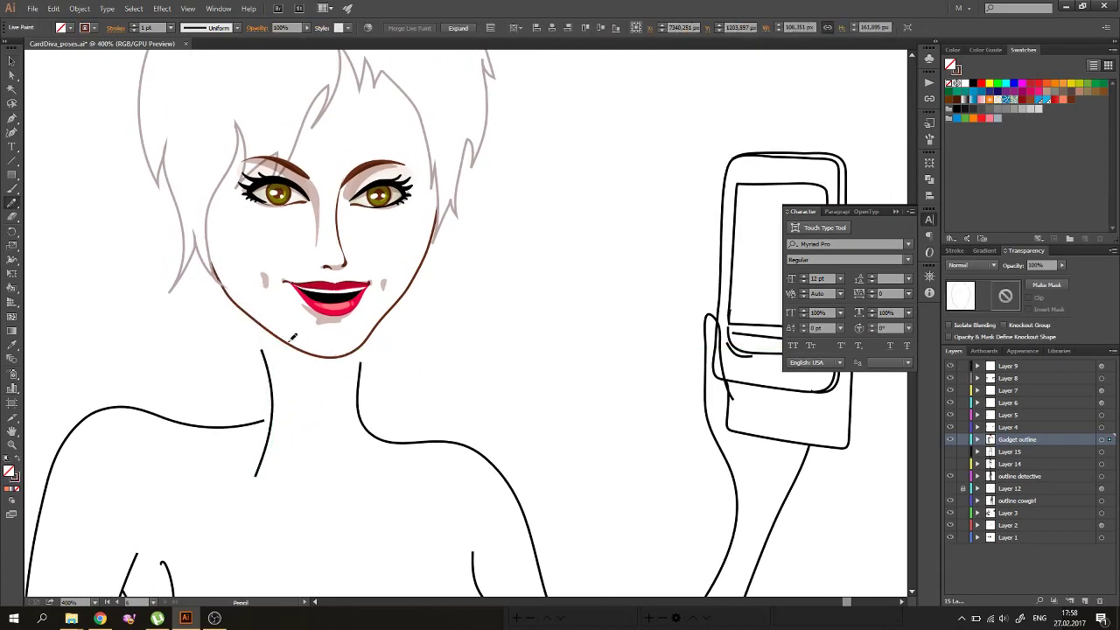
left_click(336, 354, "ctrl")
key("Return")
left_click(568, 392)
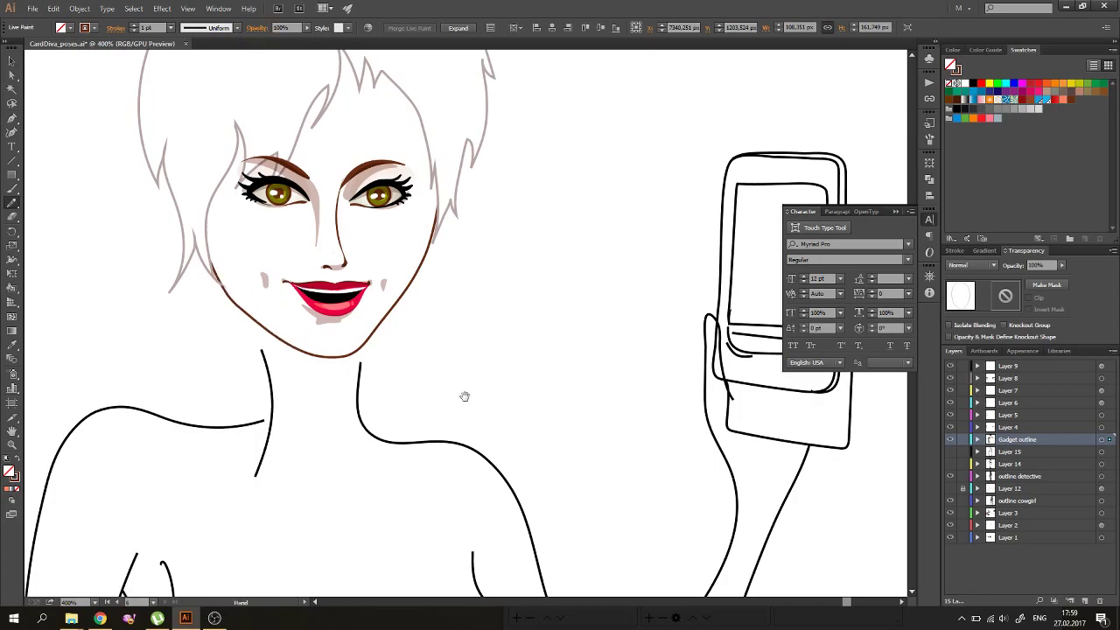
left_click_drag(465, 397, 375, 422)
Step: Select the eyes and raise them a few pixels
key("a")
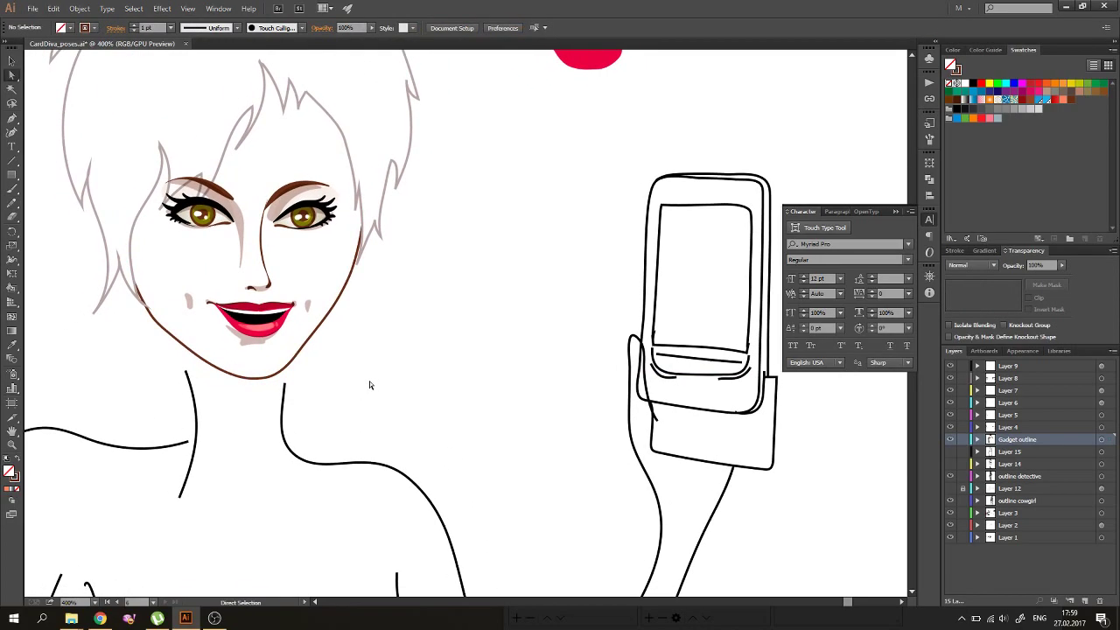
key("ctrl+minus")
key("ctrl+minus")
left_click_drag(450, 137, 202, 296)
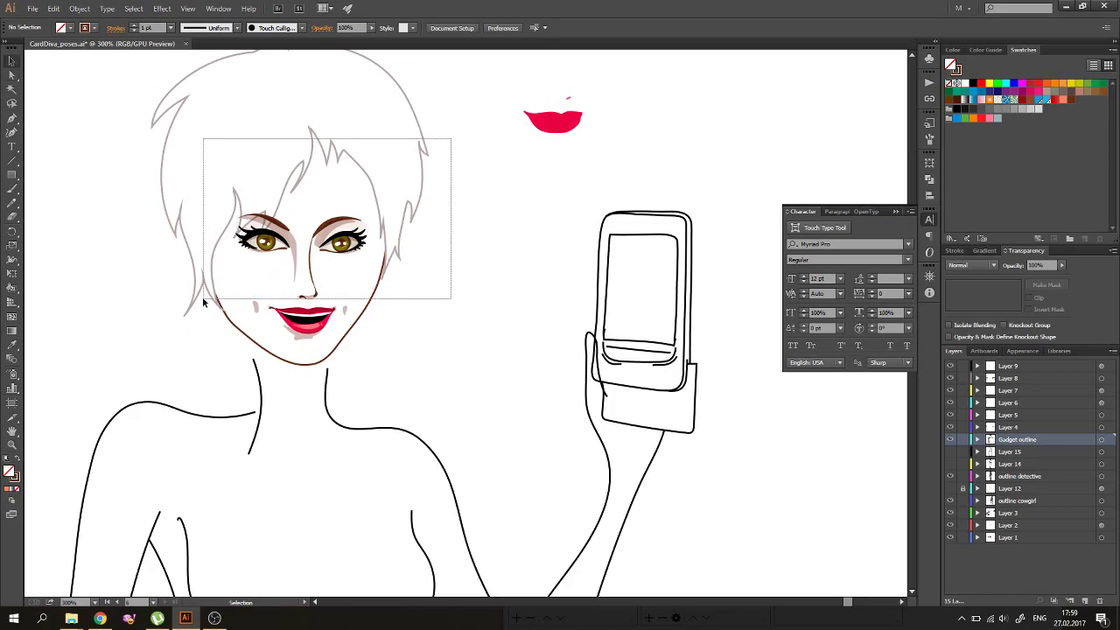
left_click(342, 225)
left_click_drag(340, 224, 341, 220)
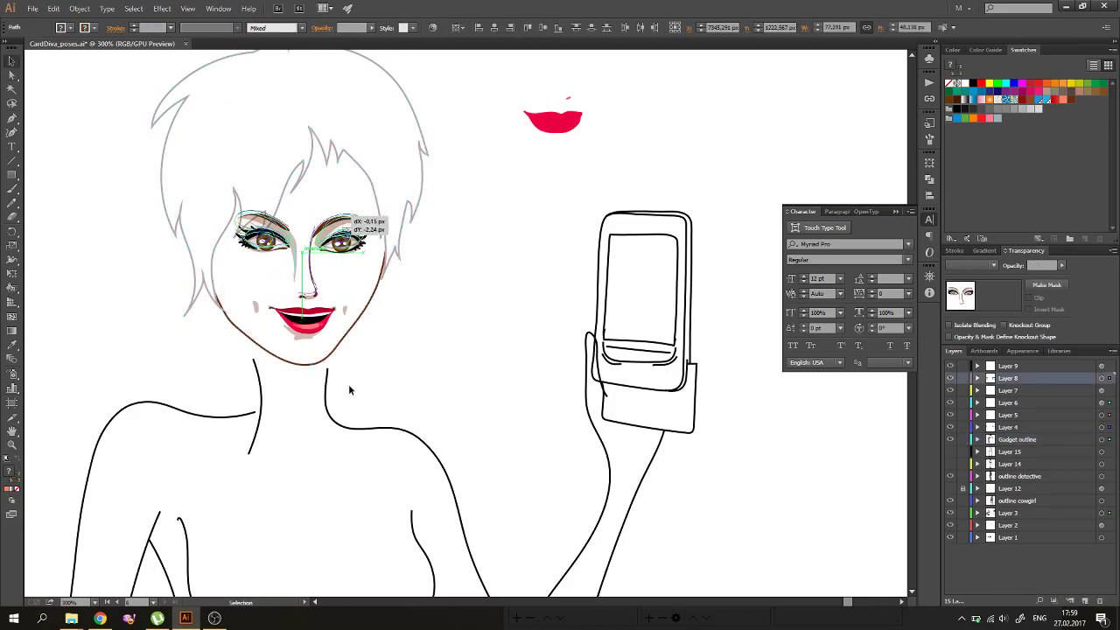
left_click(366, 429)
key("ctrl+z")
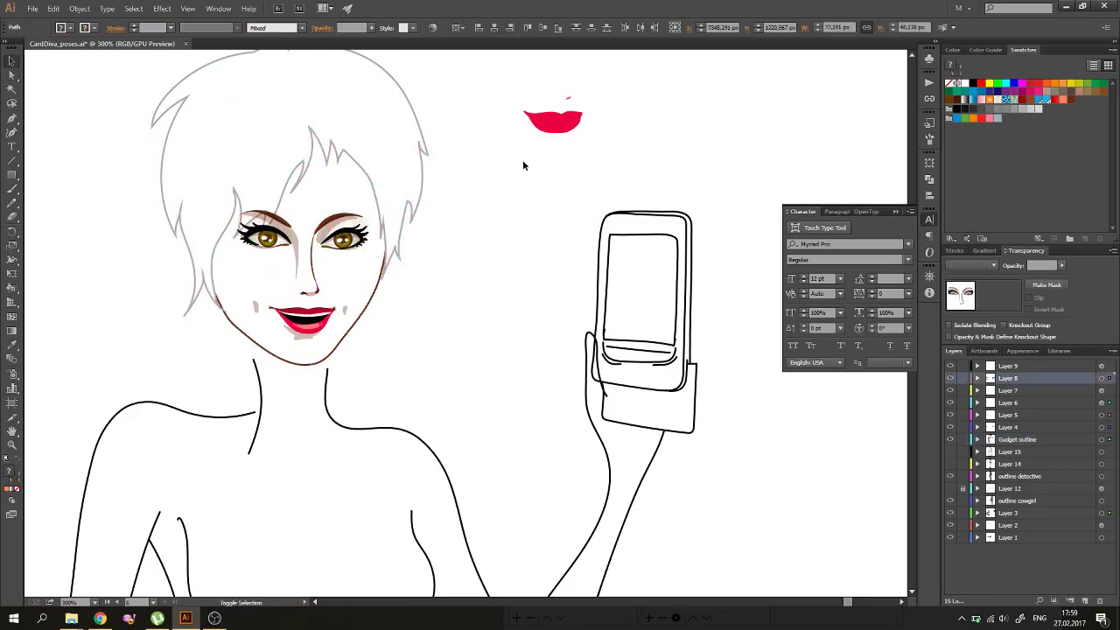
Step: Rotate the eyes about 1° and undo the stray sideways move of the features
key("r")
left_click_drag(479, 164, 477, 156)
left_click_drag(494, 250, 494, 248)
key("ctrl+minus")
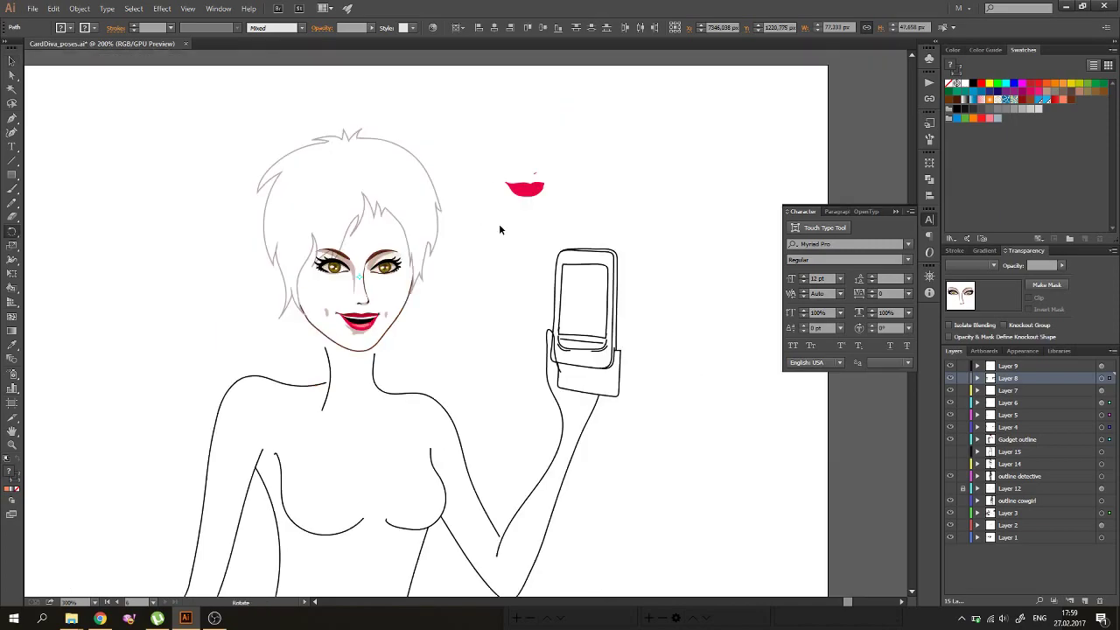
key("v")
left_click_drag(359, 274, 145, 280)
left_click(247, 347)
key("ctrl+z")
Step: Lower the whole head group about 10 px onto the neck
scroll(332, 339, "left", 10)
scroll(332, 339, "right", 10)
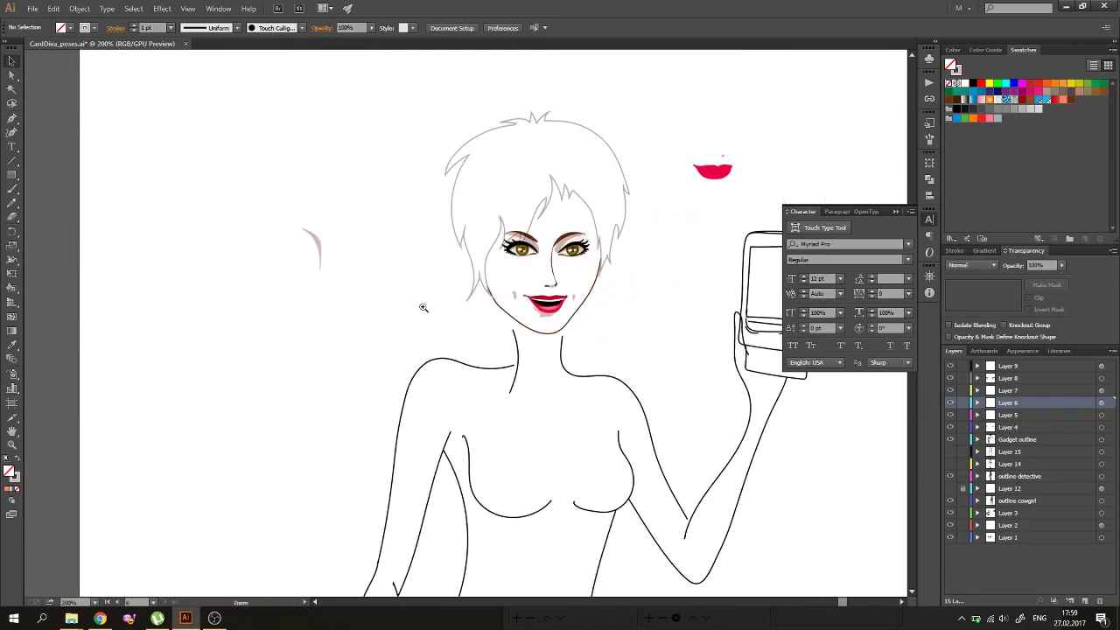
scroll(541, 266, "right", 2)
scroll(342, 263, "up", 3)
left_click(377, 324)
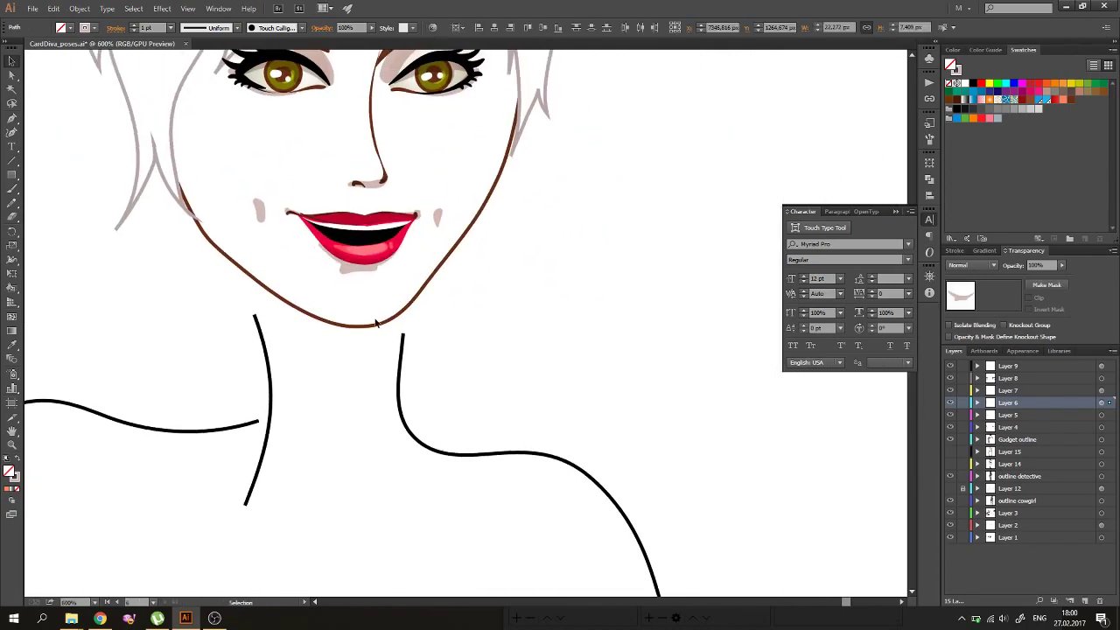
scroll(376, 323, "down", 2)
scroll(555, 248, "down", 1)
left_click(421, 350)
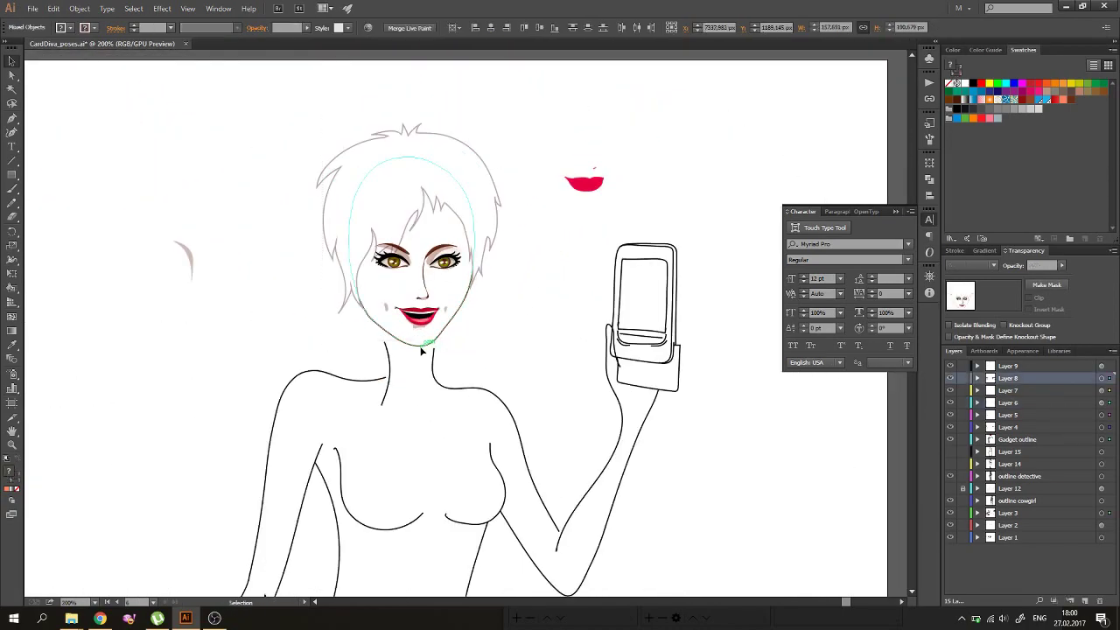
mouse_move(421, 350)
left_mouse_down()
mouse_move(406, 423)
mouse_move(381, 397)
left_mouse_up()
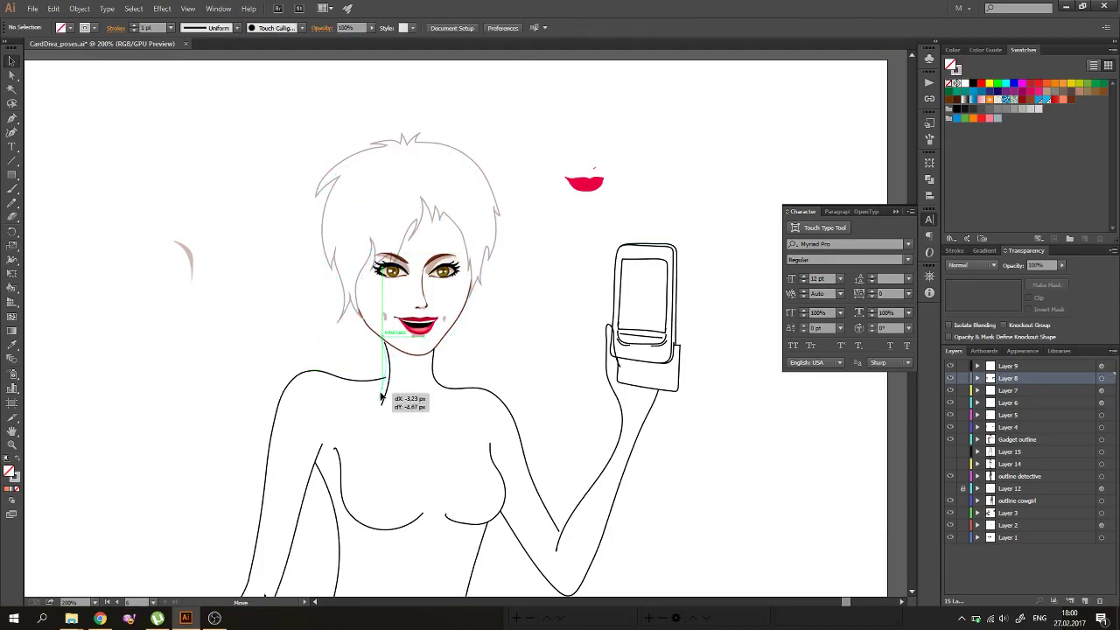
key("a")
left_click(379, 389)
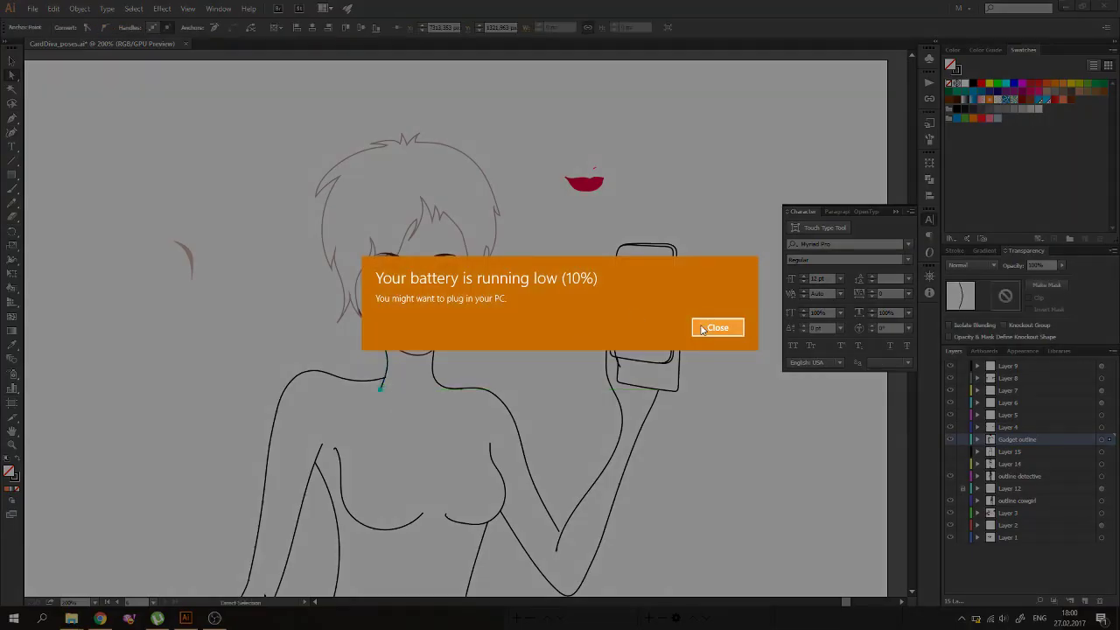
Step: Dismiss the low-battery notice and drag the loose red lips above the artboard
left_click(705, 328)
scroll(570, 420, "down", 3)
scroll(571, 420, "left", 2)
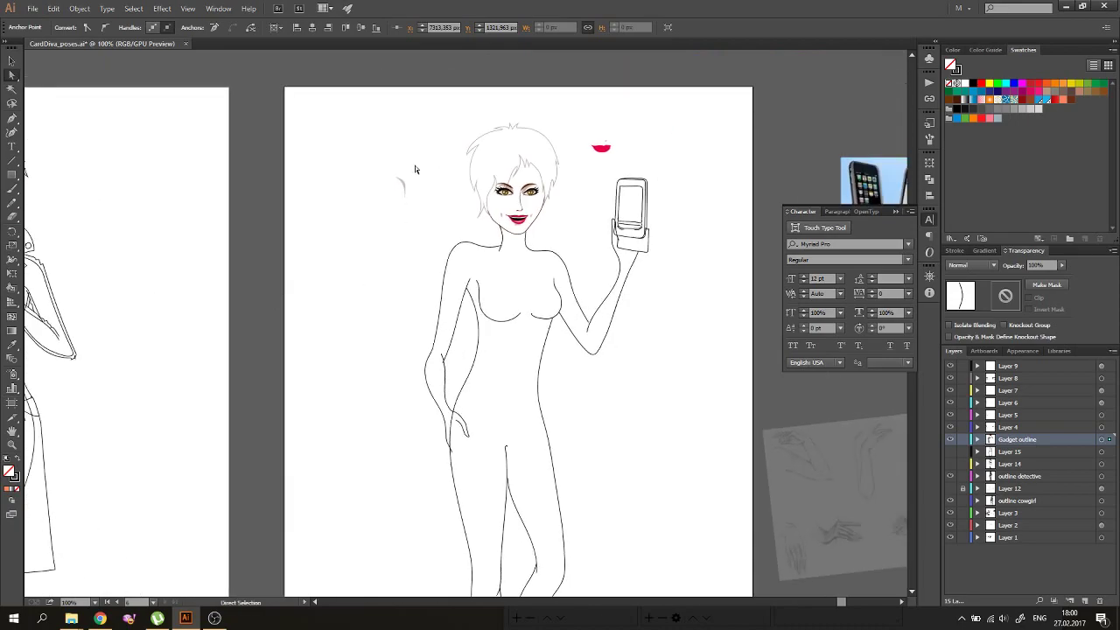
left_click_drag(602, 143, 576, 67)
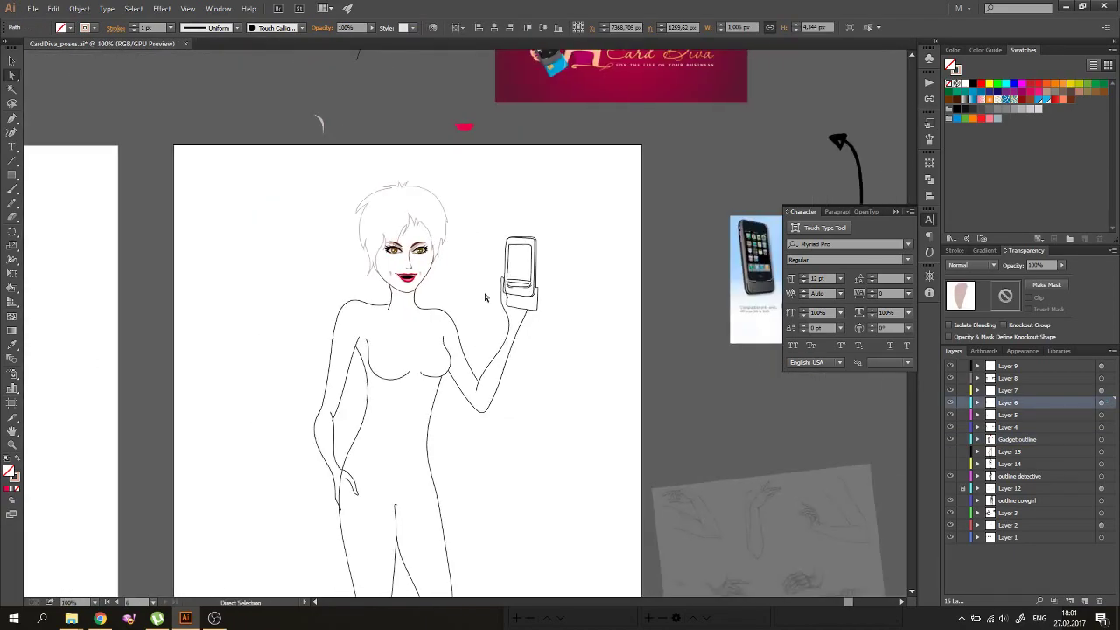
Step: Zoom in on the right lip corner and select the upper-lip anchor and brown dot
scroll(463, 359, "up", 2)
scroll(569, 258, "up", 2)
scroll(458, 221, "up", 2)
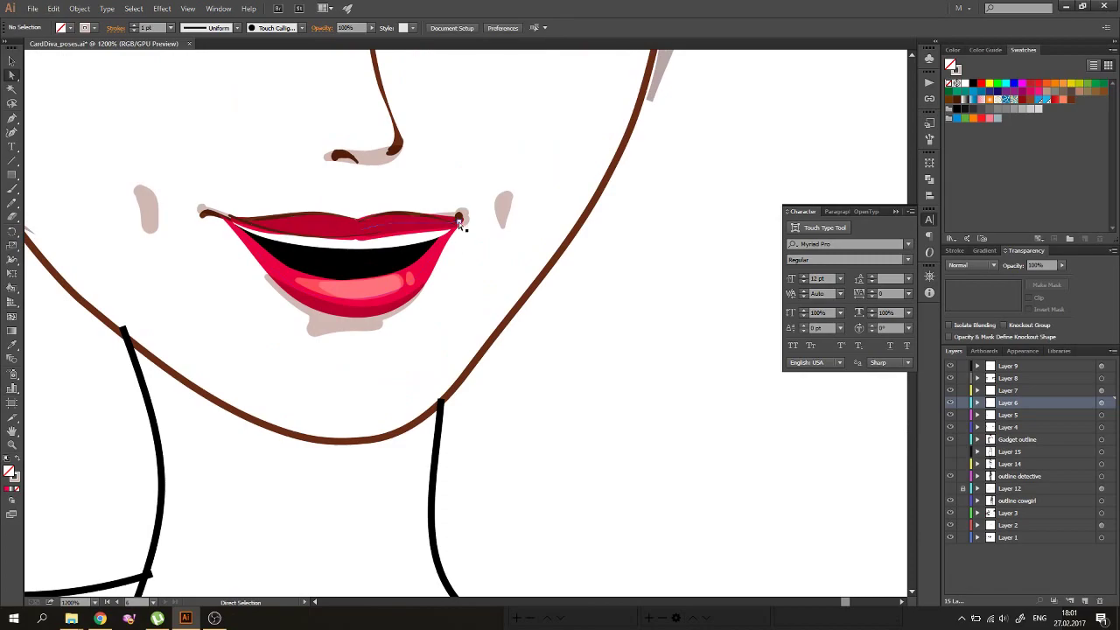
left_click_drag(471, 220, 469, 220)
scroll(455, 214, "up", 2)
left_click(451, 148)
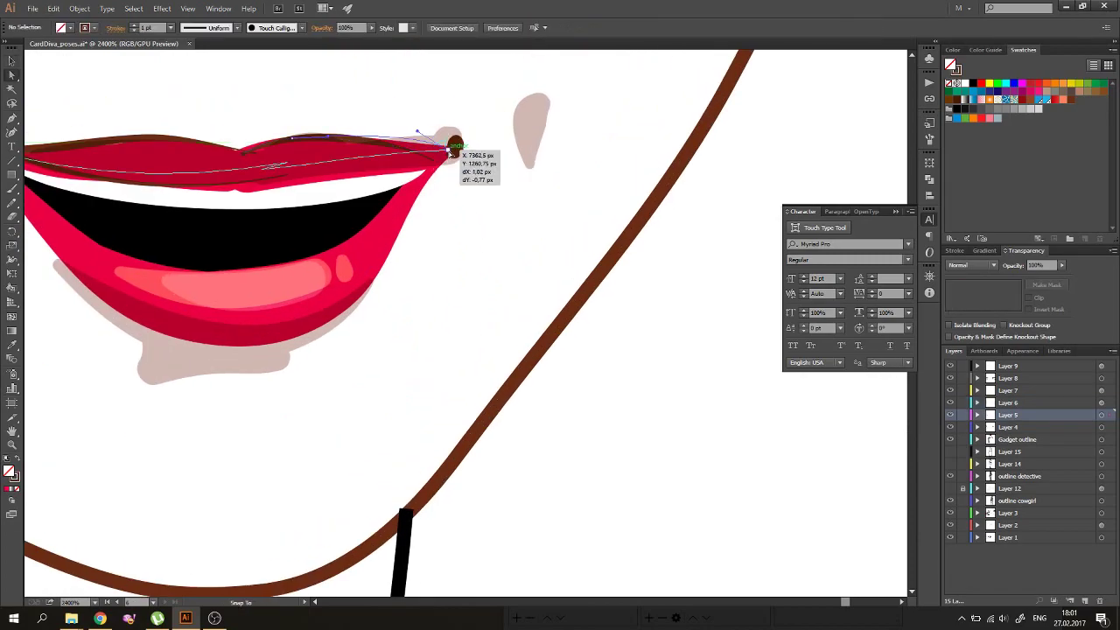
scroll(410, 146, "down", 1)
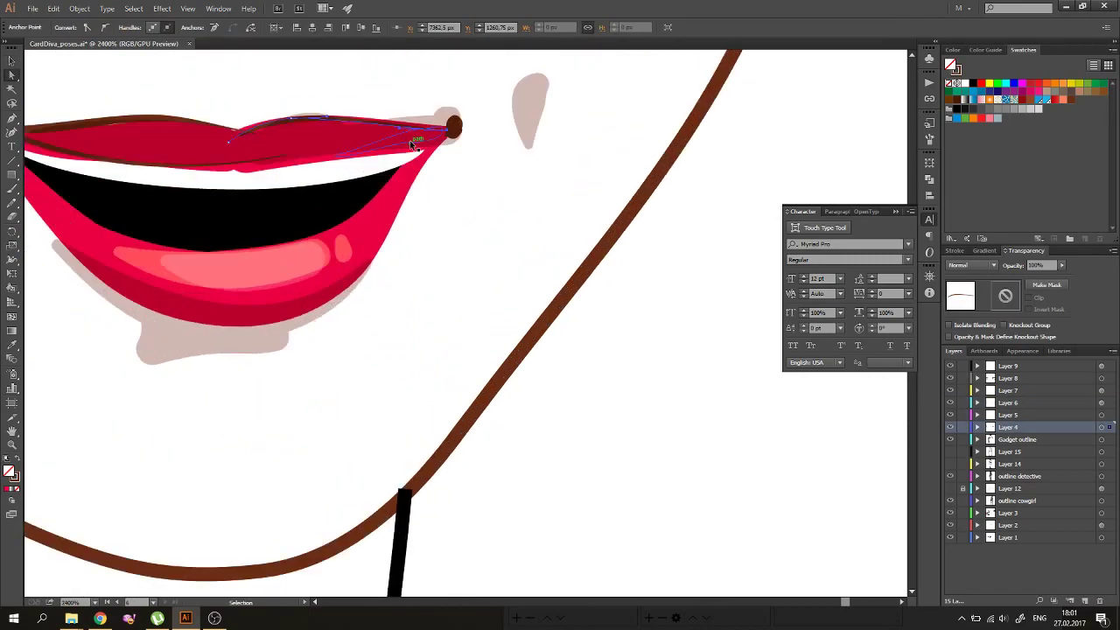
key("v")
left_click(498, 175)
scroll(545, 187, "down", 1)
Step: Drag the upper lip's right corner anchor onto the brown mouth-corner dot
key("a")
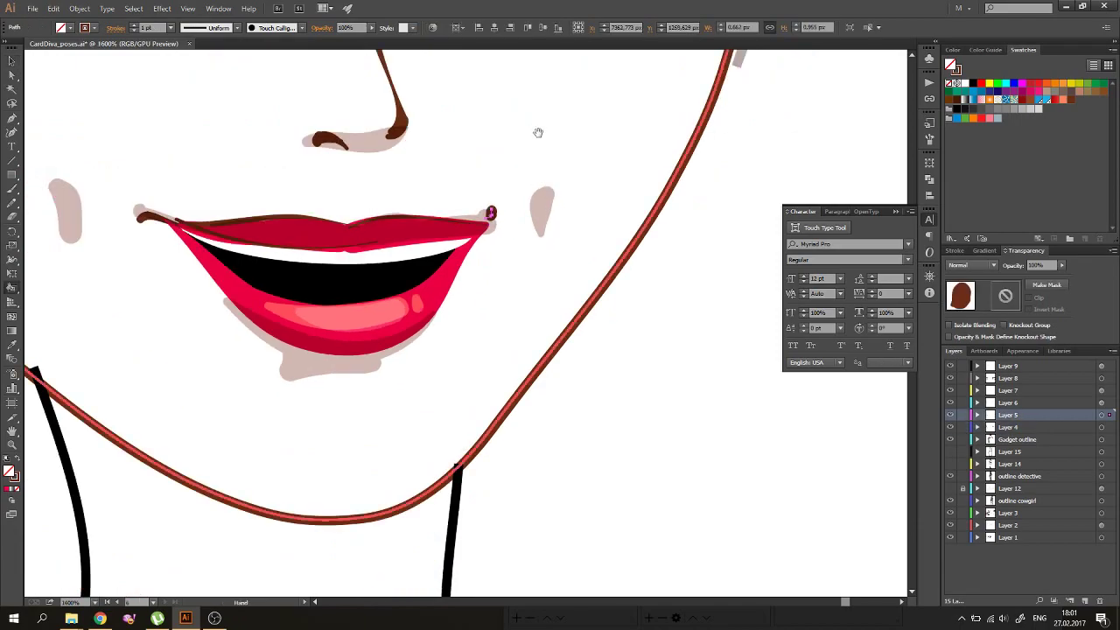
scroll(567, 242, "up", 1)
left_click(553, 235)
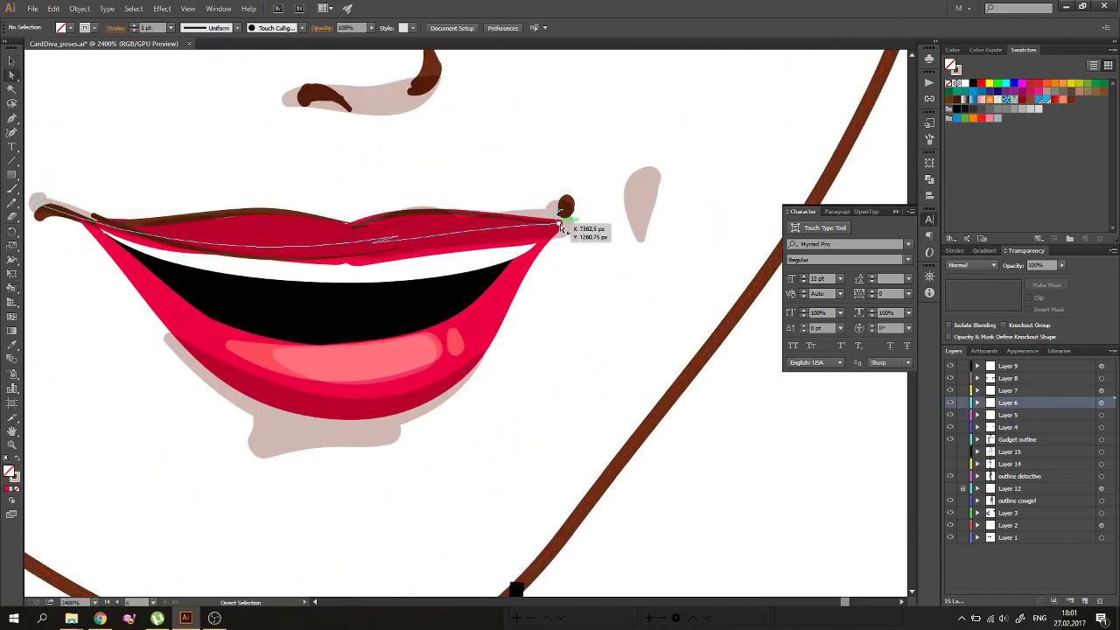
scroll(460, 265, "up", 1)
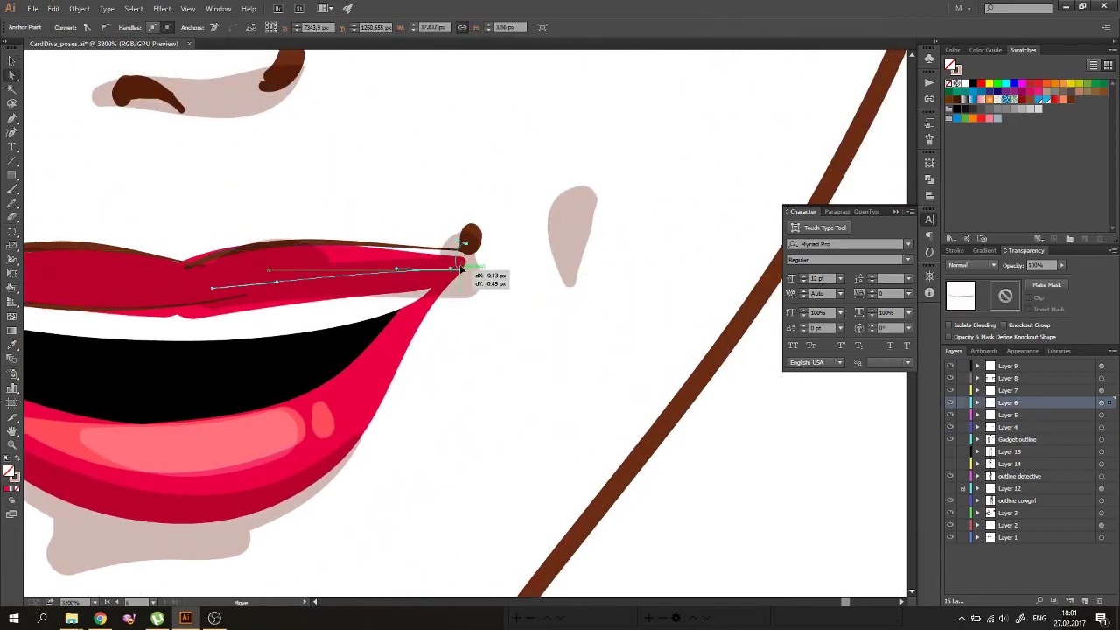
left_click_drag(467, 273, 454, 244)
Step: Check the reshaped lip corner, then zoom out to view all the artboards
key("ctrl+minus")
key("ctrl+minus")
key("ctrl+minus")
key("ctrl+minus")
key("ctrl+plus")
key("ctrl+plus")
key("ctrl+plus")
scroll(487, 270, "up", 1)
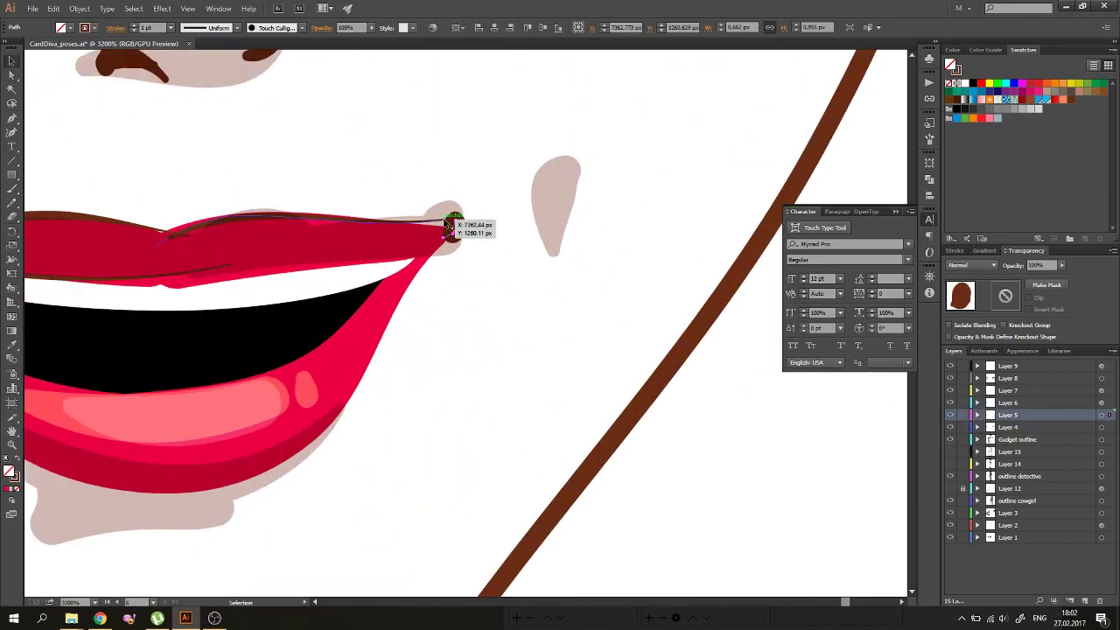
left_click(452, 229)
key("ctrl+minus")
key("ctrl+minus")
key("ctrl+minus")
left_click(578, 346)
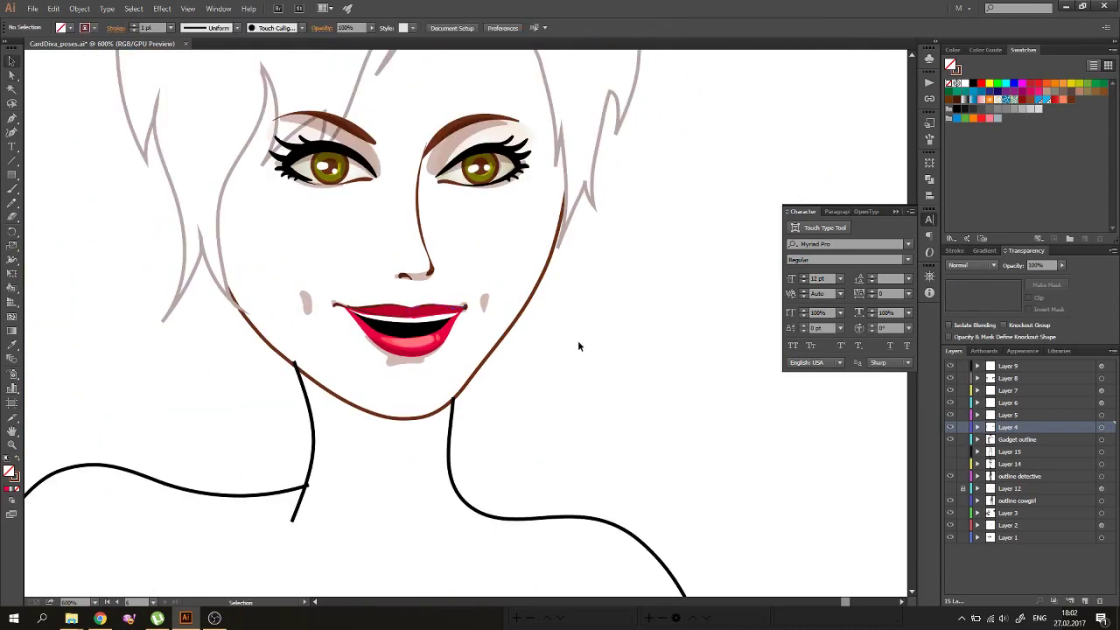
key("ctrl+minus")
key("ctrl+minus")
key("ctrl+minus")
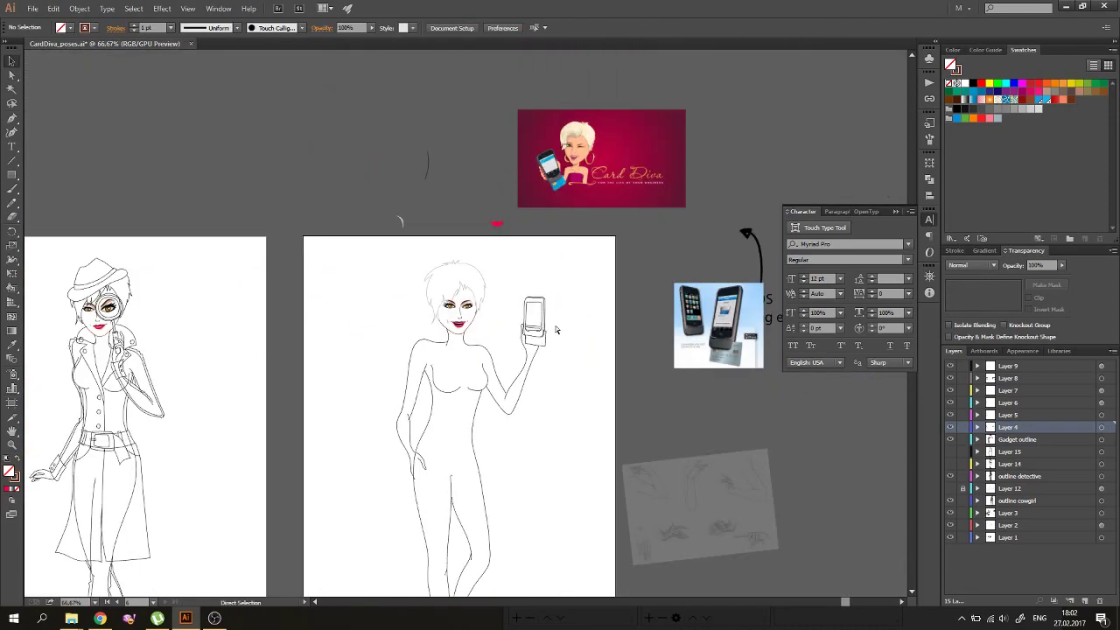